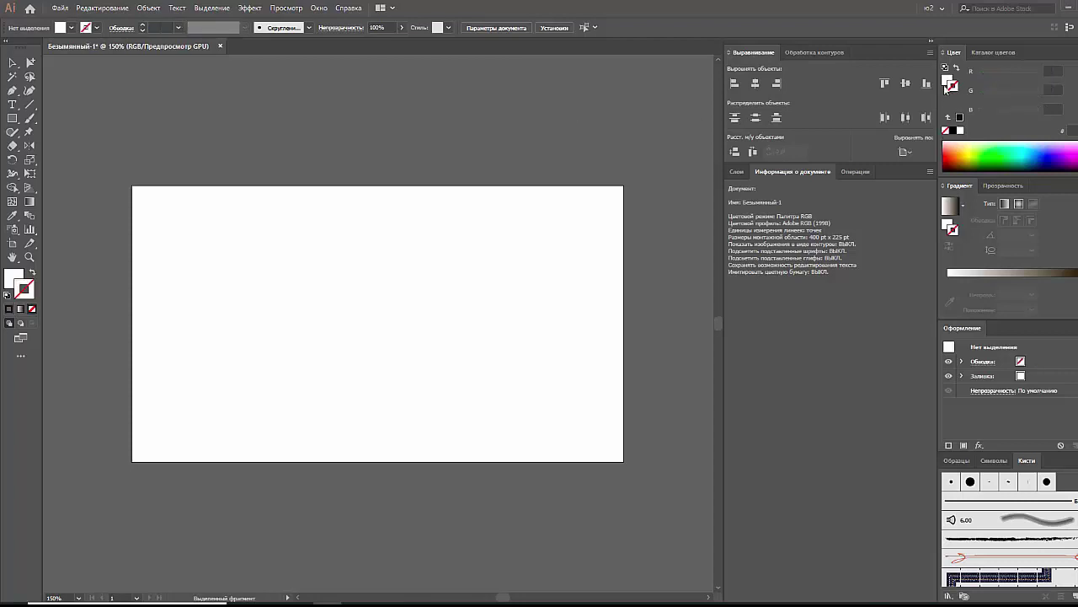
Draw a tiny square and a grey-filled copy right beside it
left_click(946, 83)
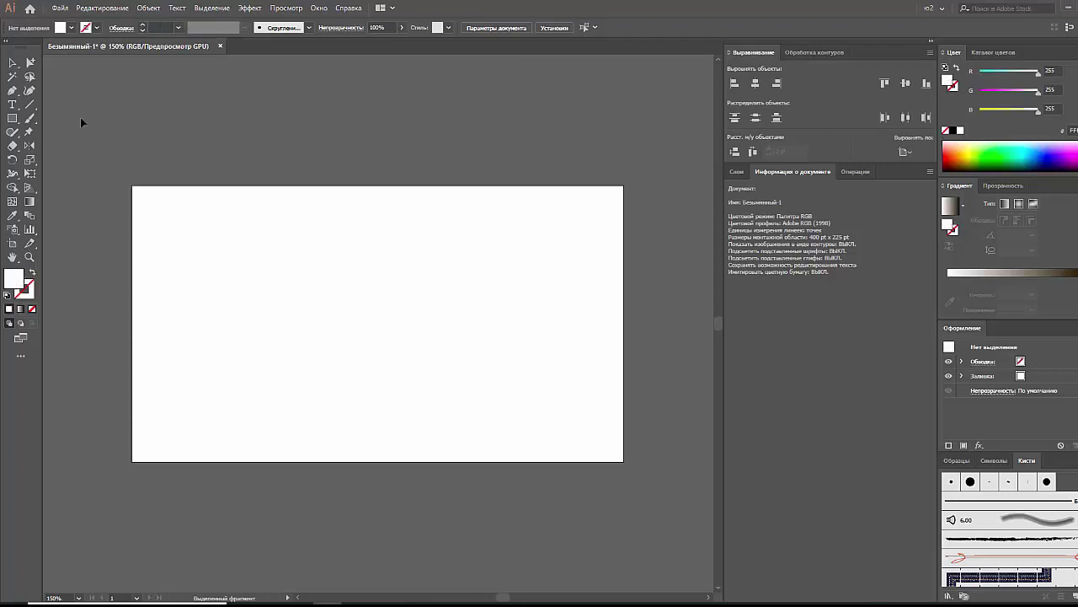
left_click_drag(227, 208, 241, 207)
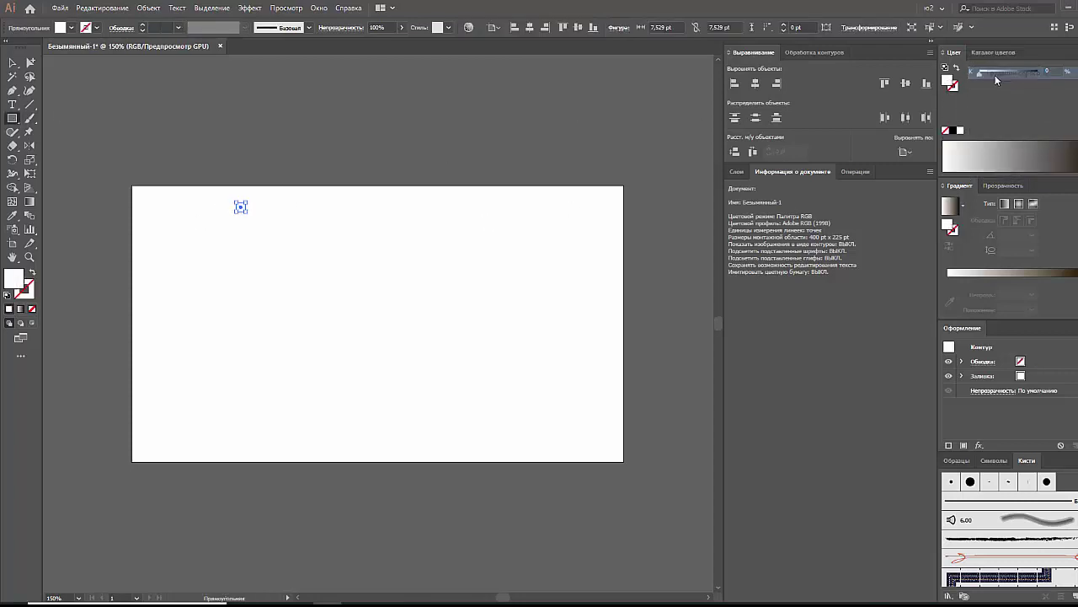
key("v")
scroll(237, 191, "up", 5)
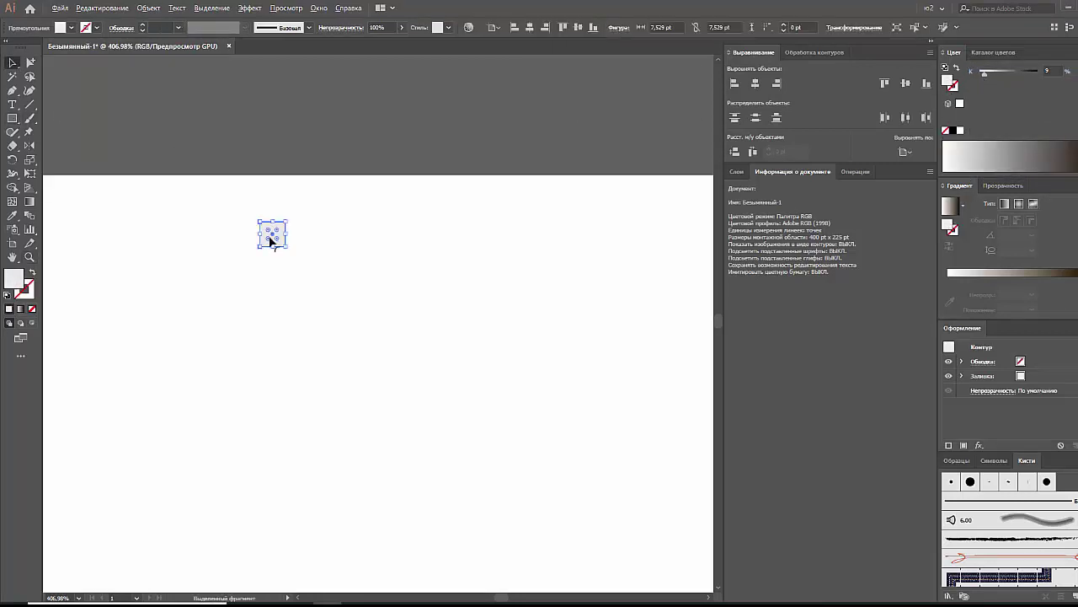
left_click(326, 248)
key("ctrl+equal")
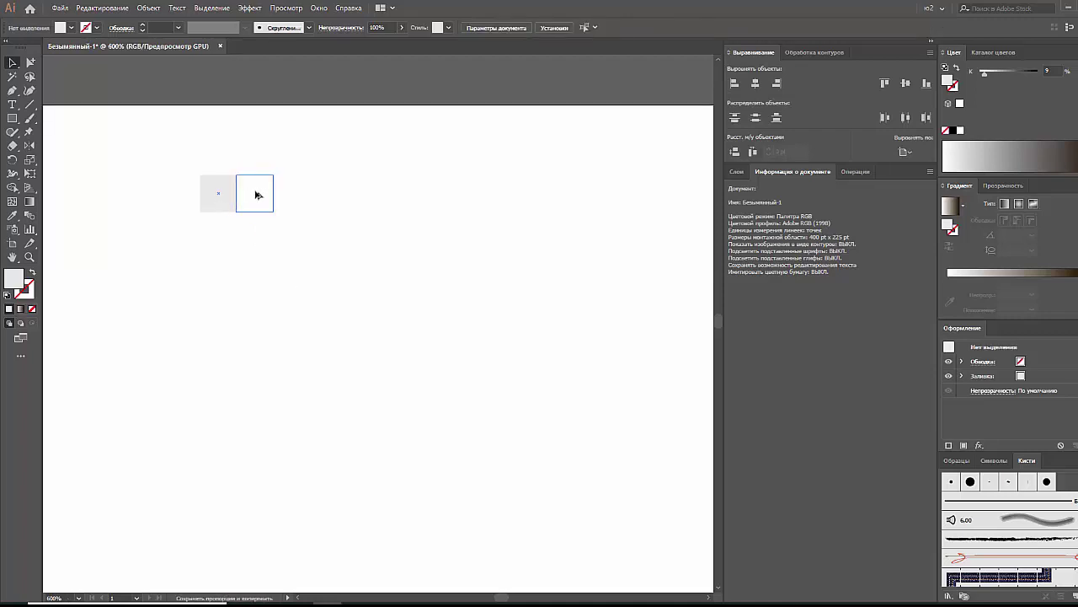
left_click(257, 195)
Duplicate both squares below and reflect the lower pair so the shades swap
key("ctrl+a")
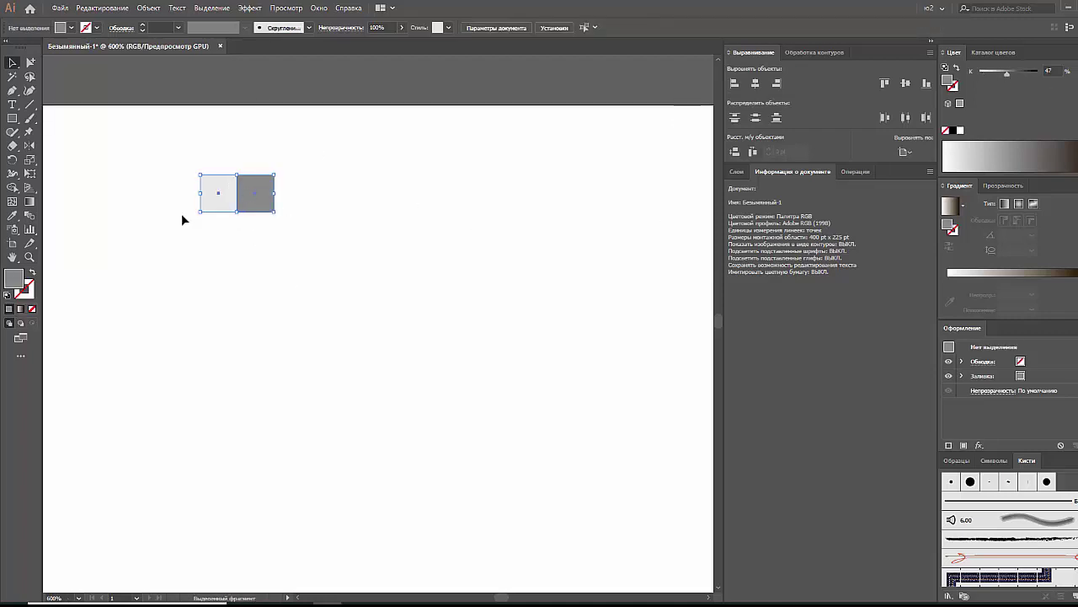
left_click_drag(255, 201, 253, 234)
right_click(263, 231)
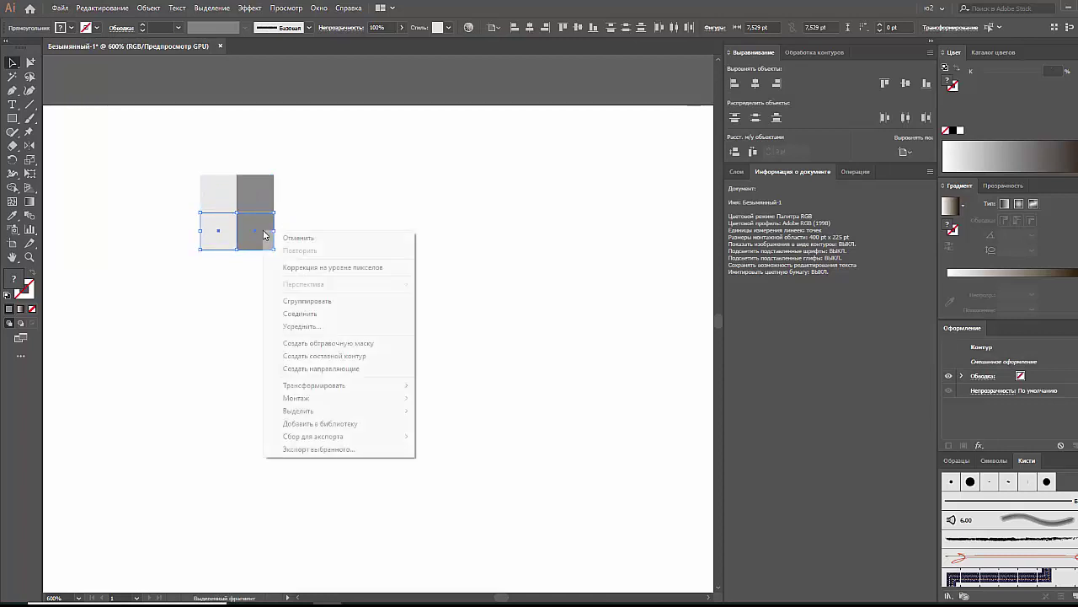
left_click(455, 430)
key("Return")
left_click(268, 232)
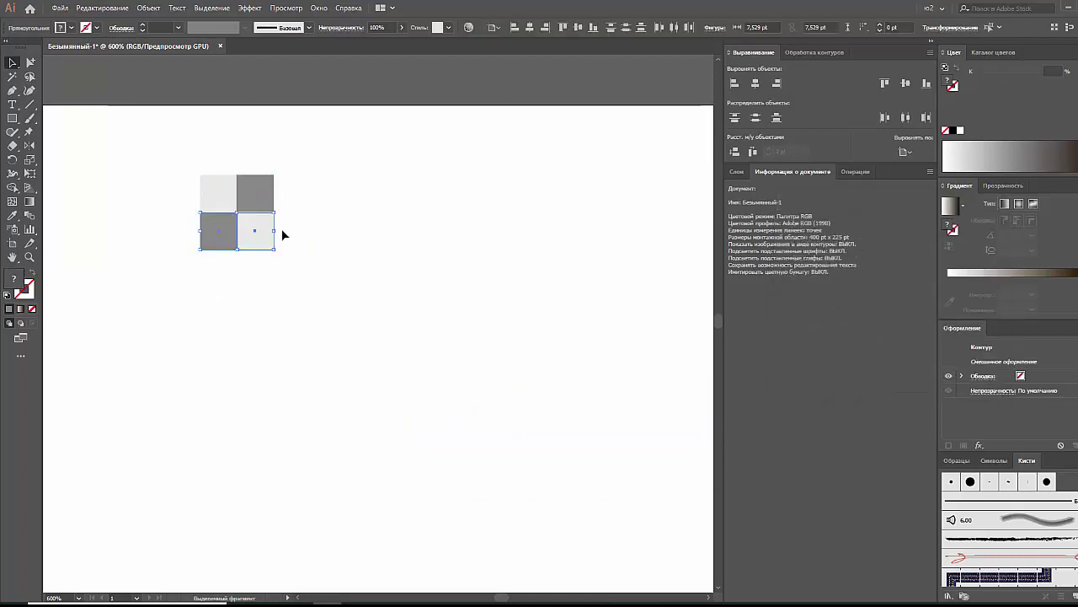
left_click(283, 291)
Align each pair of squares with 0 pt spacing to a key object, then group all four
left_click_drag(284, 174, 341, 196)
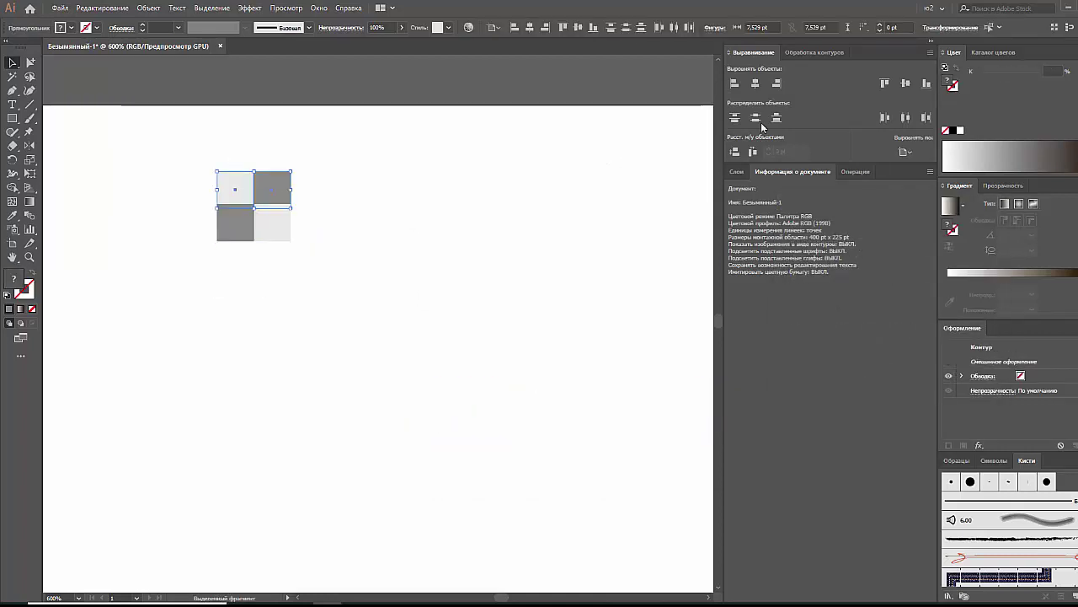
left_click(905, 152)
left_click(935, 178)
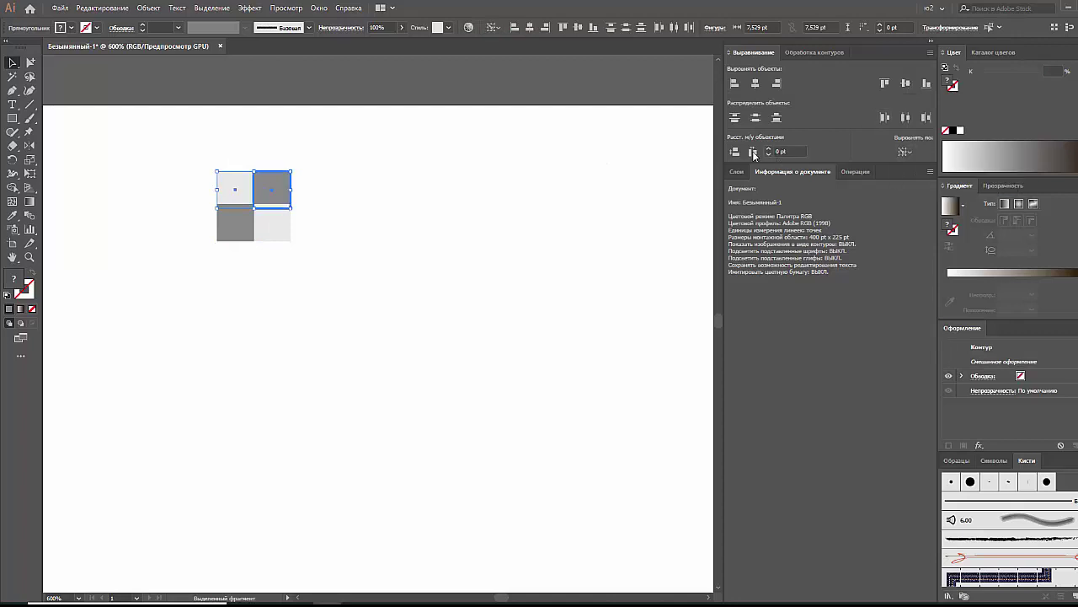
left_click_drag(299, 253, 244, 224)
left_click(904, 152)
left_click(935, 177)
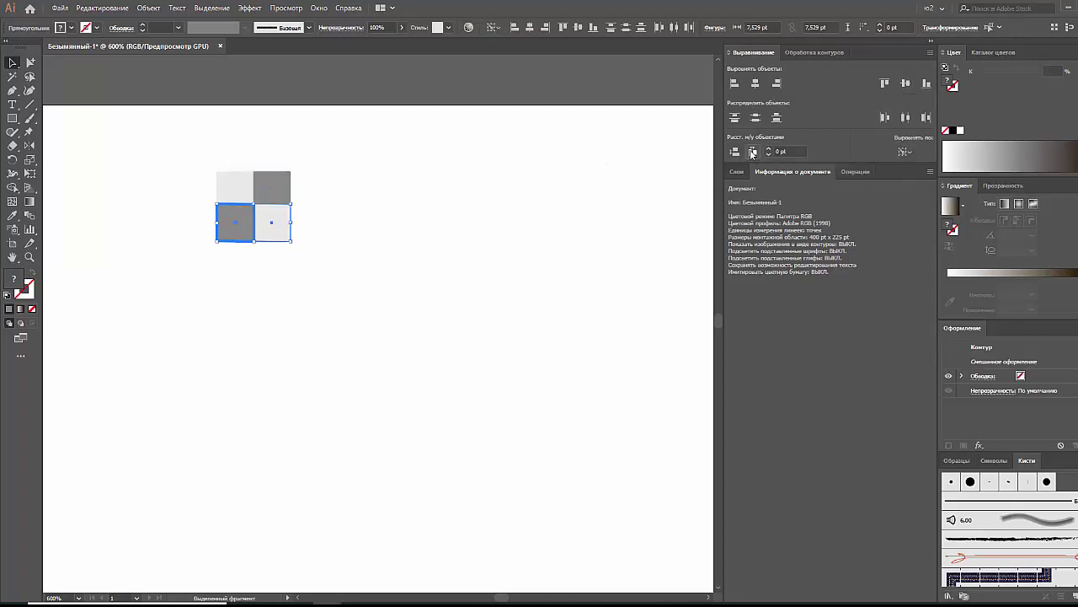
key("ctrl+a")
key("ctrl+g")
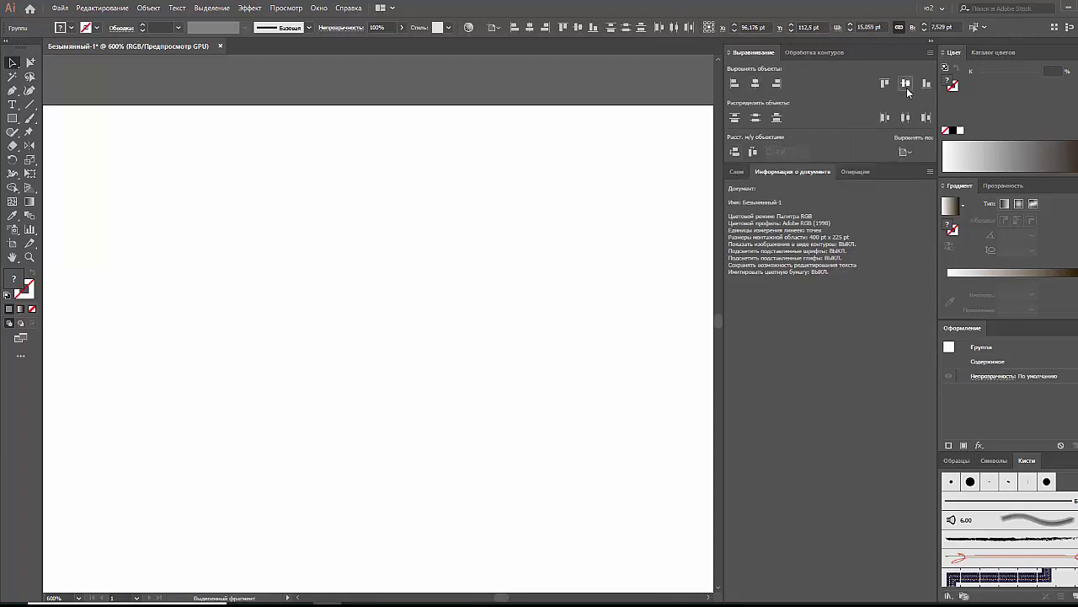
Delete the extra checker copy and move the checker tile above the artboard
key("ctrl+0")
left_click_drag(211, 182, 486, 373)
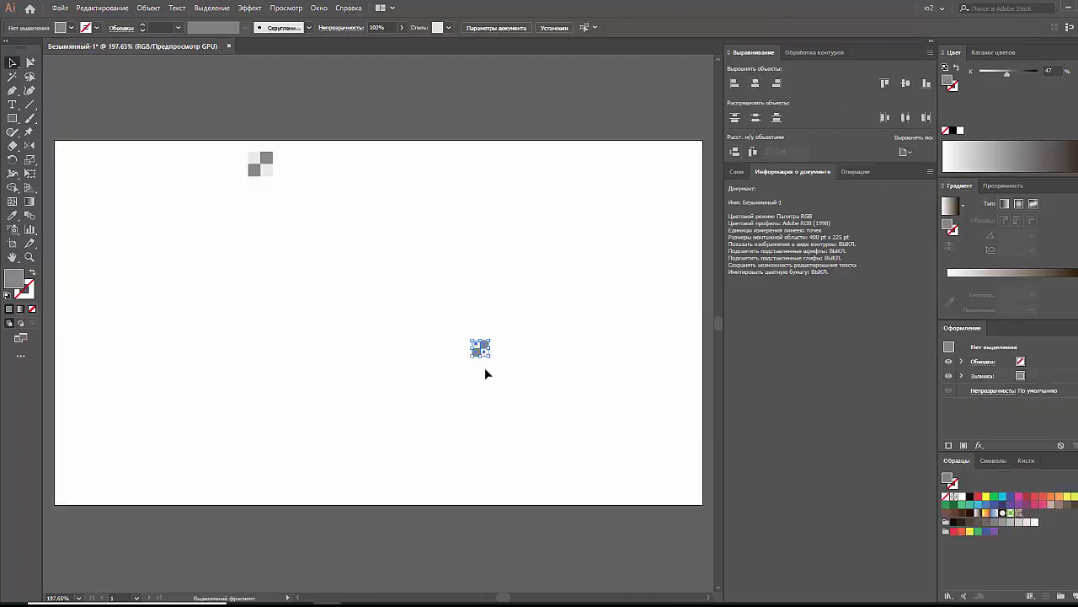
key("Delete")
mouse_move(266, 160)
left_mouse_down()
mouse_move(320, 144)
mouse_move(347, 112)
left_mouse_up()
Create a 400 × 225 pt rectangle aligned to the artboard, filled with the checker pattern
left_click(108, 160)
type("400")
key("Tab")
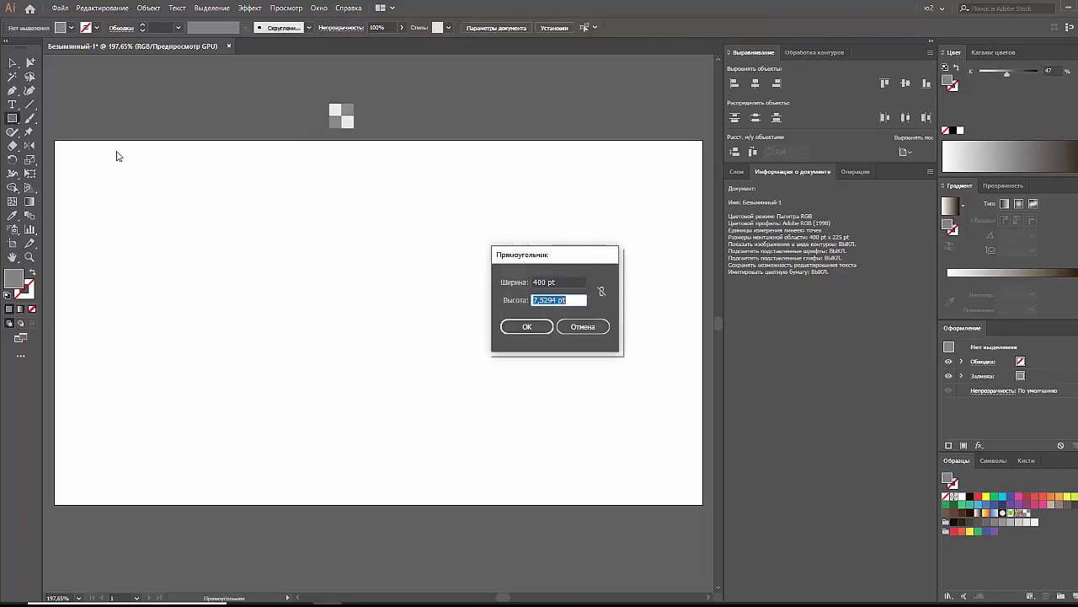
type("225")
key("Return")
left_click_drag(604, 170, 550, 150)
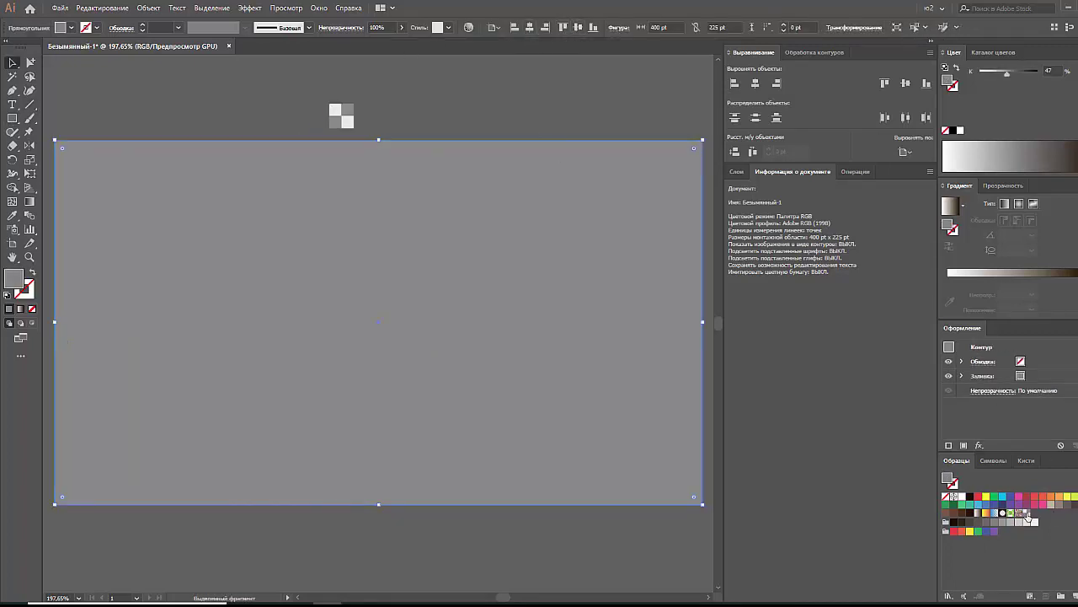
left_click(1027, 513)
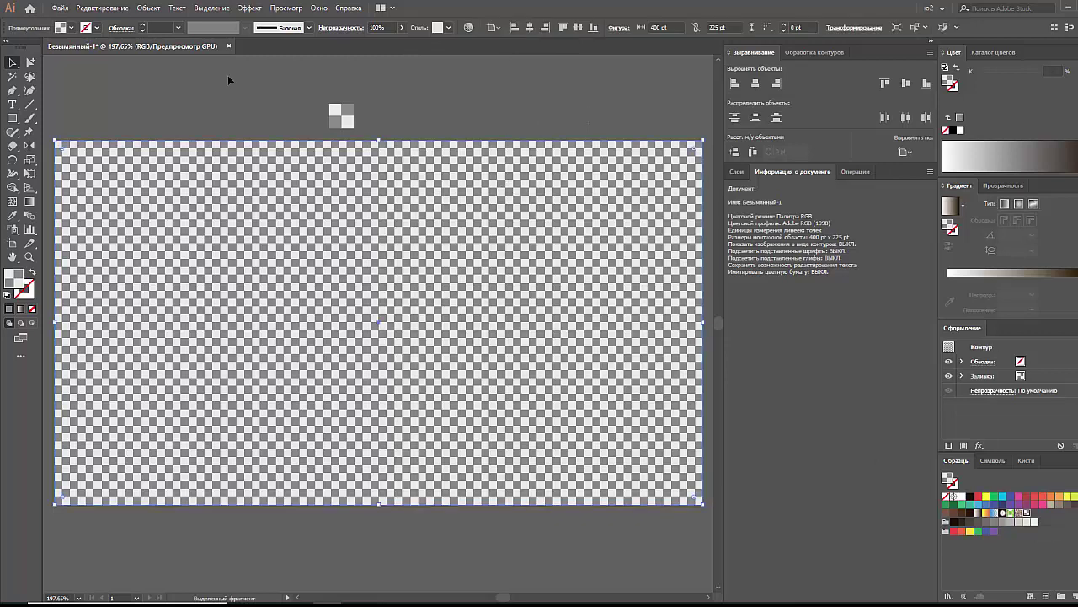
Lock the checker-filled rectangle with Object > Lock > Selection
left_click(148, 8)
left_click(149, 8)
left_click(148, 8)
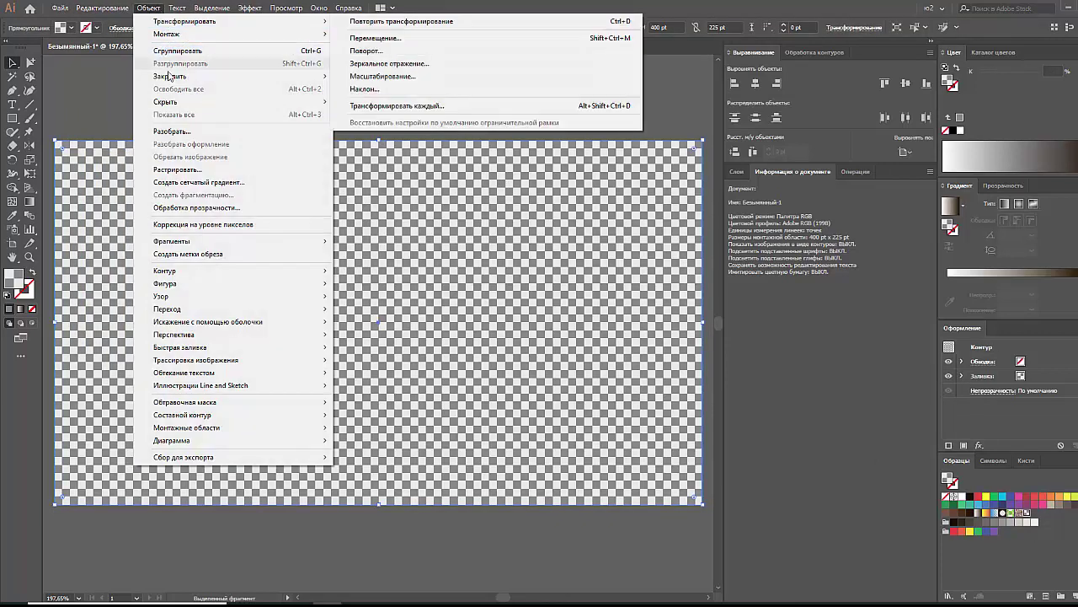
left_click(379, 76)
Draw another artboard-sized rectangle and fill it with a radial white-to-black gradient
left_click_drag(12, 118, 40, 119)
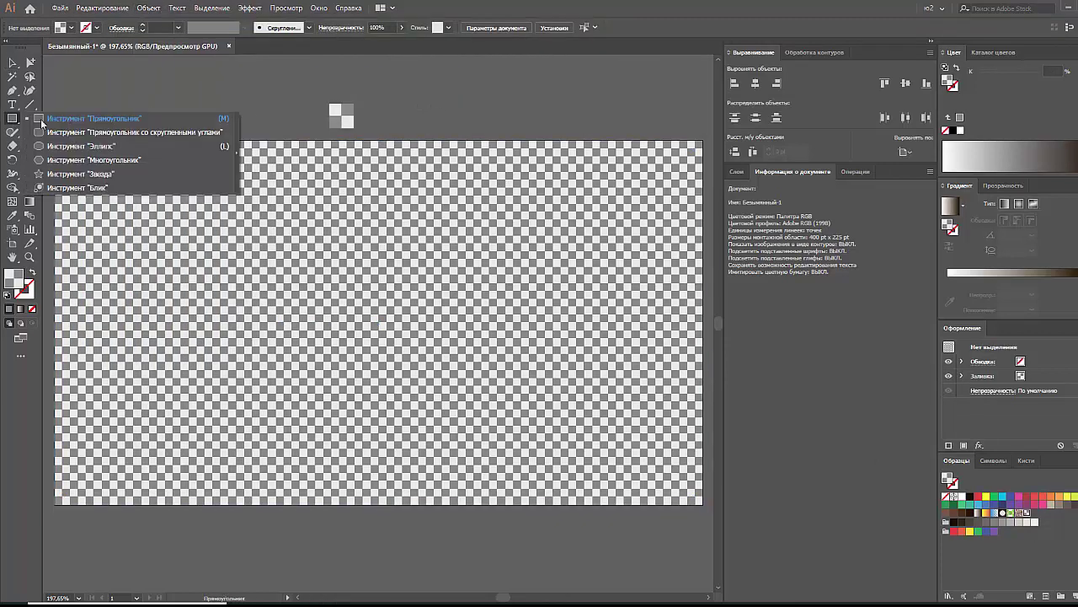
left_click(154, 198)
key("Return")
left_click(950, 209)
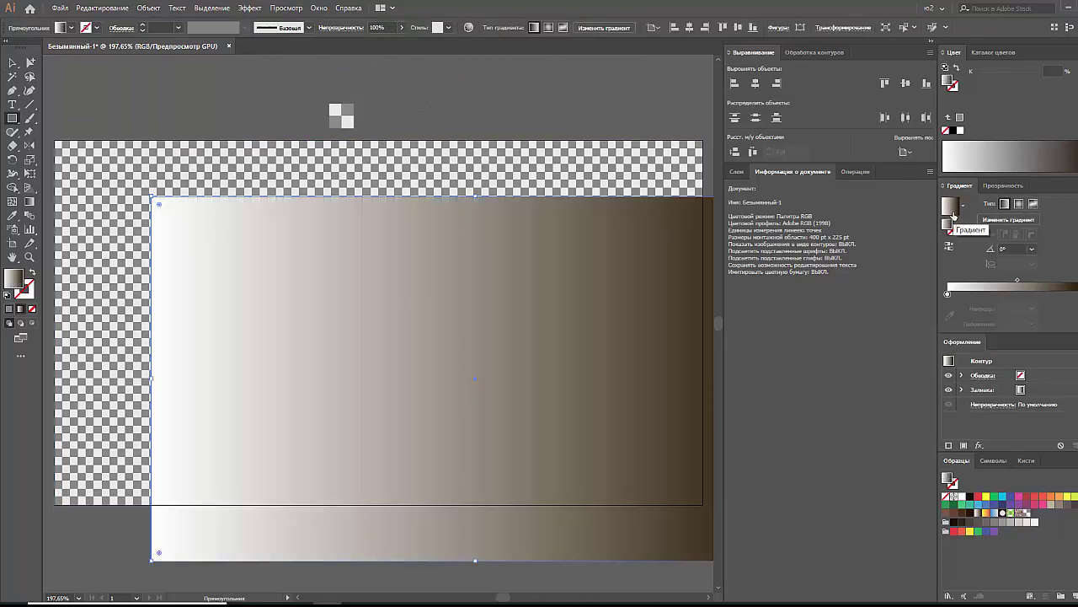
key("ctrl+minus")
left_click(1019, 203)
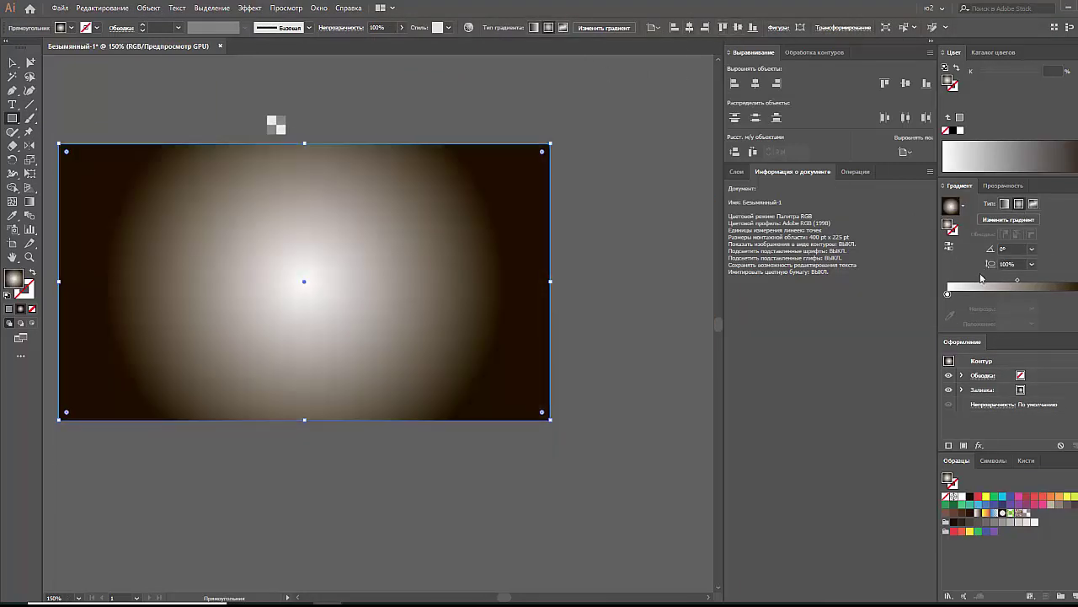
left_click(950, 247)
left_click(948, 293)
left_click(960, 117)
left_click_drag(947, 294, 1060, 295)
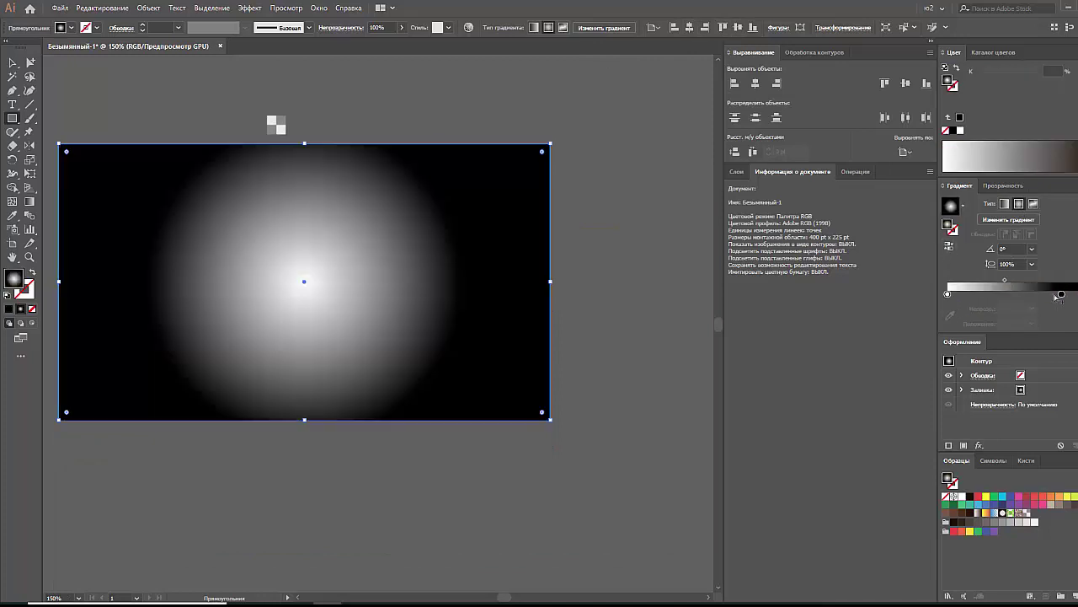
Redraw the radial gradient from the upper left and set the rectangle to Multiply
key("g")
mouse_move(264, 202)
left_mouse_down()
mouse_move(565, 421)
mouse_move(170, 203)
left_mouse_up()
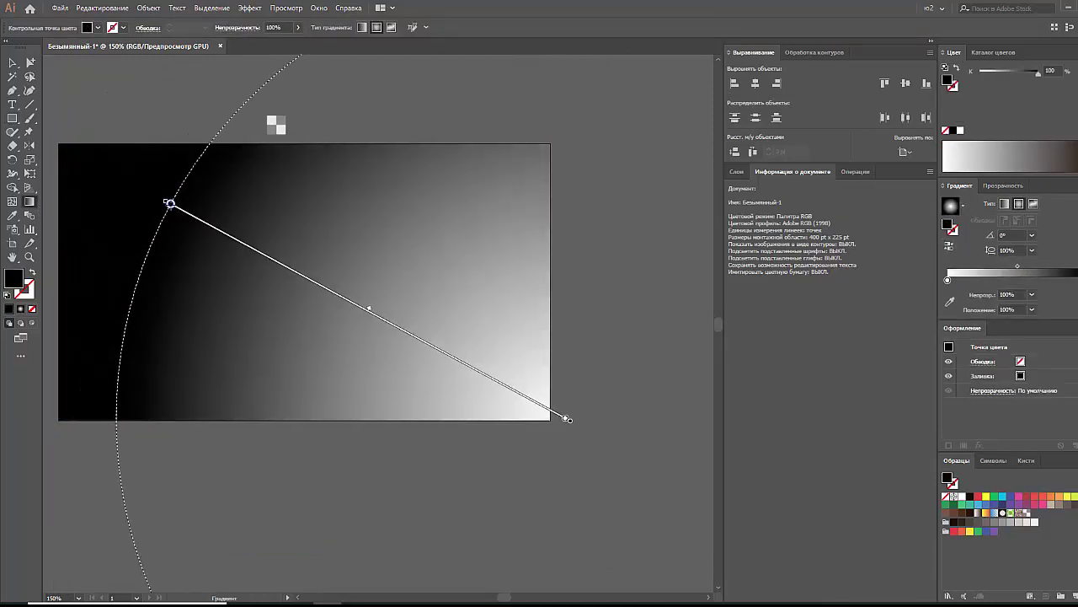
left_click_drag(68, 132, 349, 378)
key("v")
left_click(1002, 185)
left_click(977, 203)
left_click(977, 245)
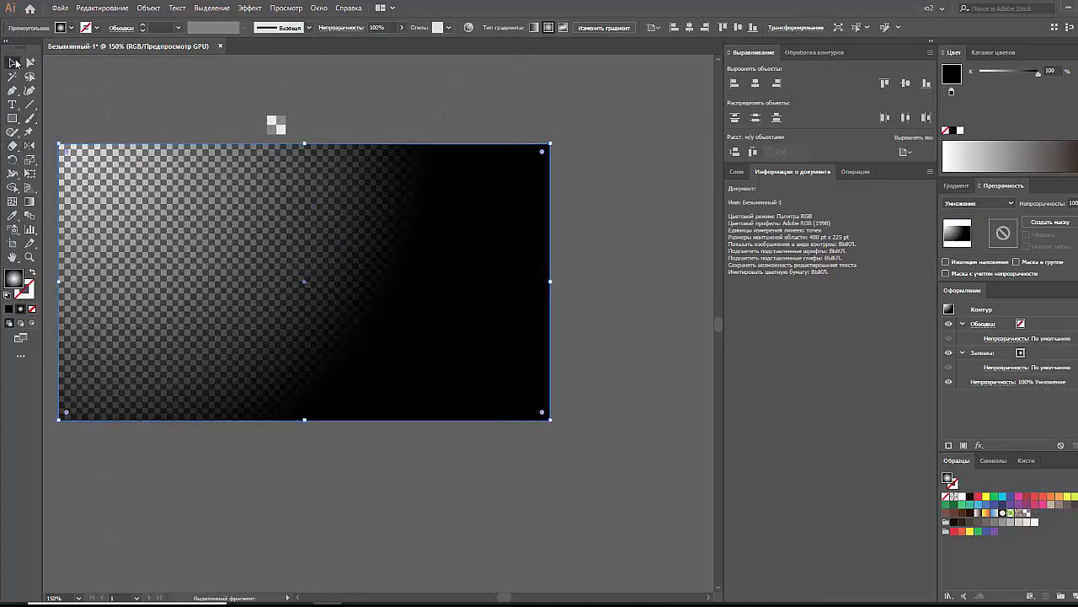
Shift the gradient midpoint darker and redraw the gradient corner to corner
key("g")
left_click(956, 186)
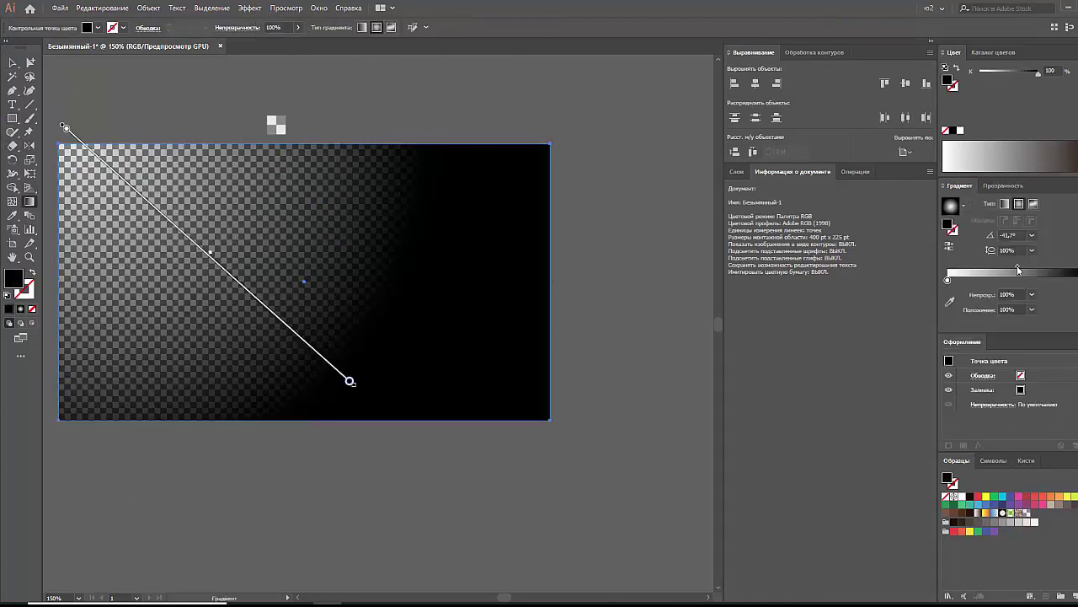
left_click_drag(1017, 268, 983, 268)
left_click_drag(110, 106, 550, 423)
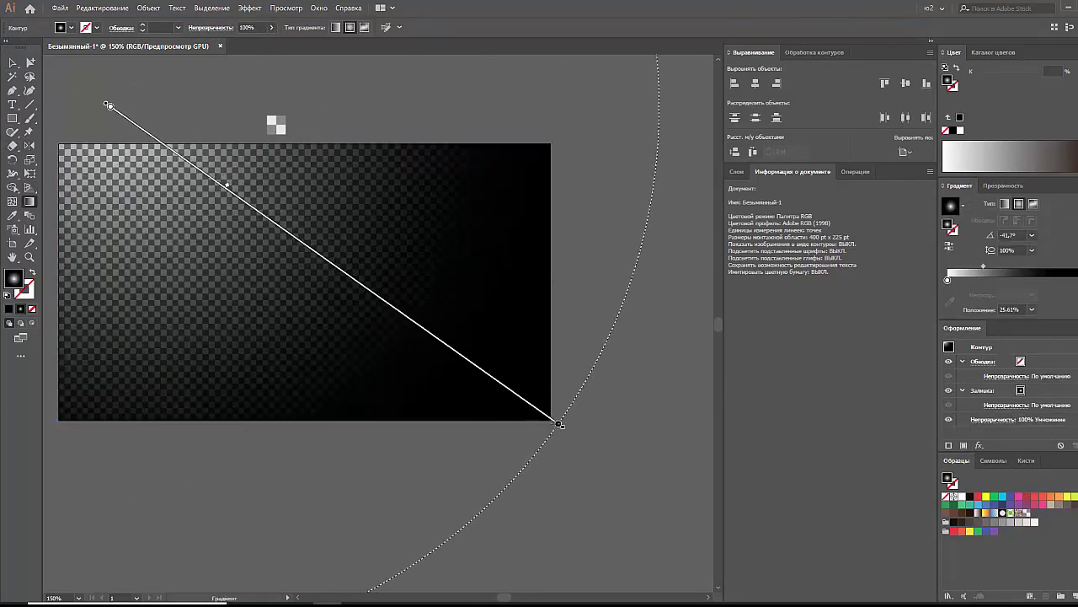
left_click(1019, 278)
key("v")
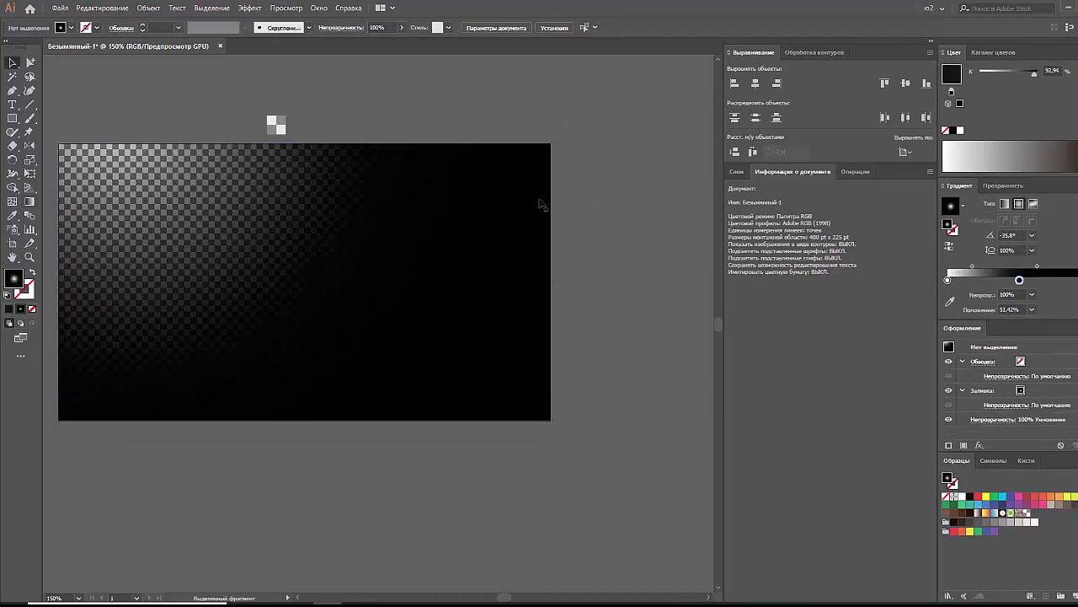
left_click_drag(1020, 294, 1006, 296)
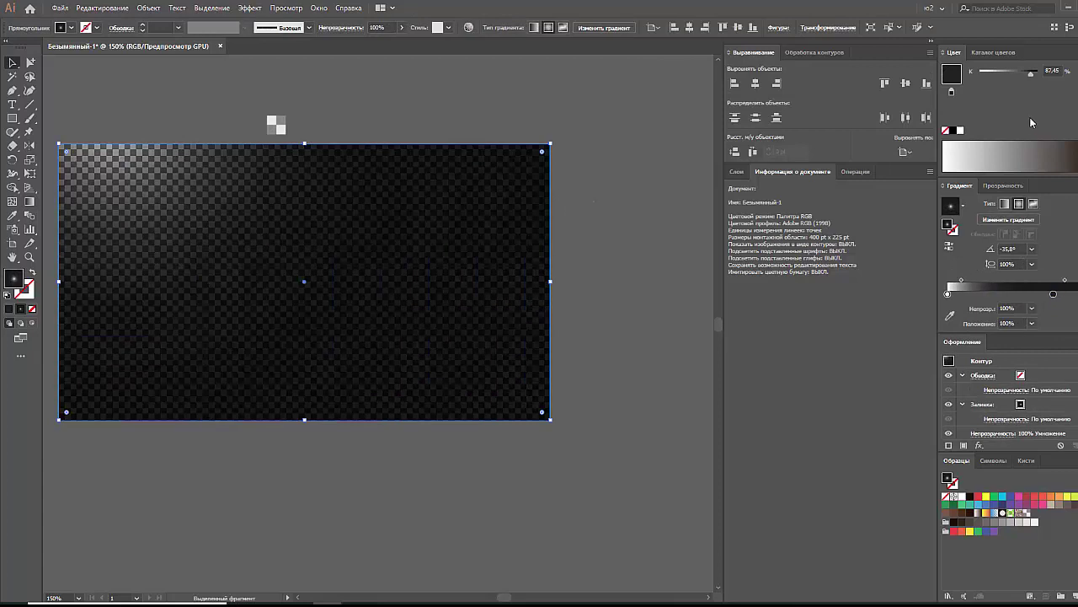
Darken the gradient stop in RGB to near-black and move it toward the centre
left_click(1071, 52)
left_click(981, 84)
left_click_drag(994, 87, 982, 92)
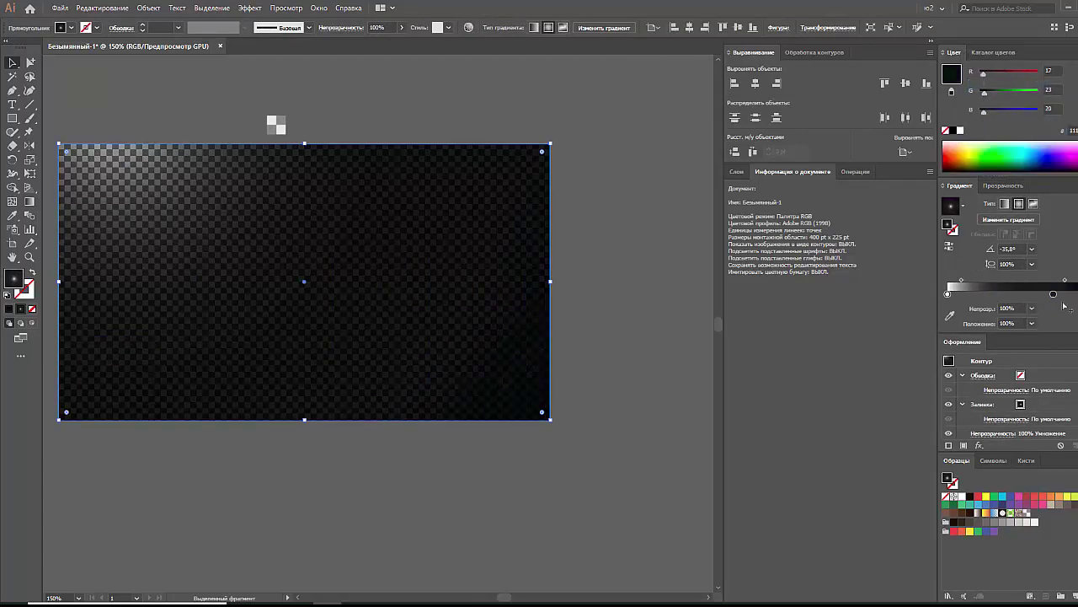
left_click_drag(1053, 294, 1025, 296)
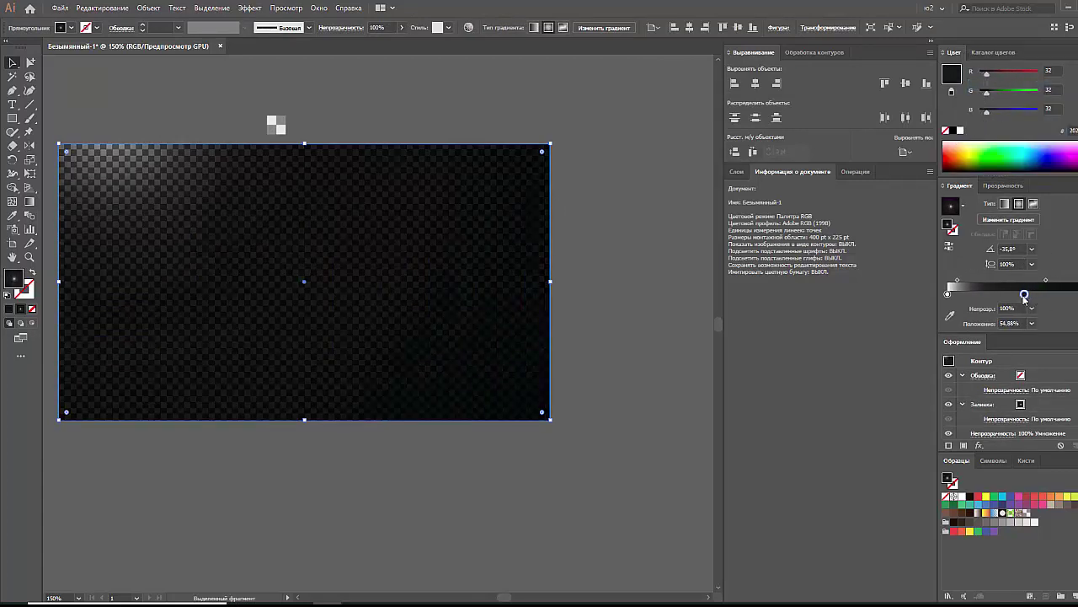
left_click(592, 190)
left_click_drag(11, 118, 65, 148)
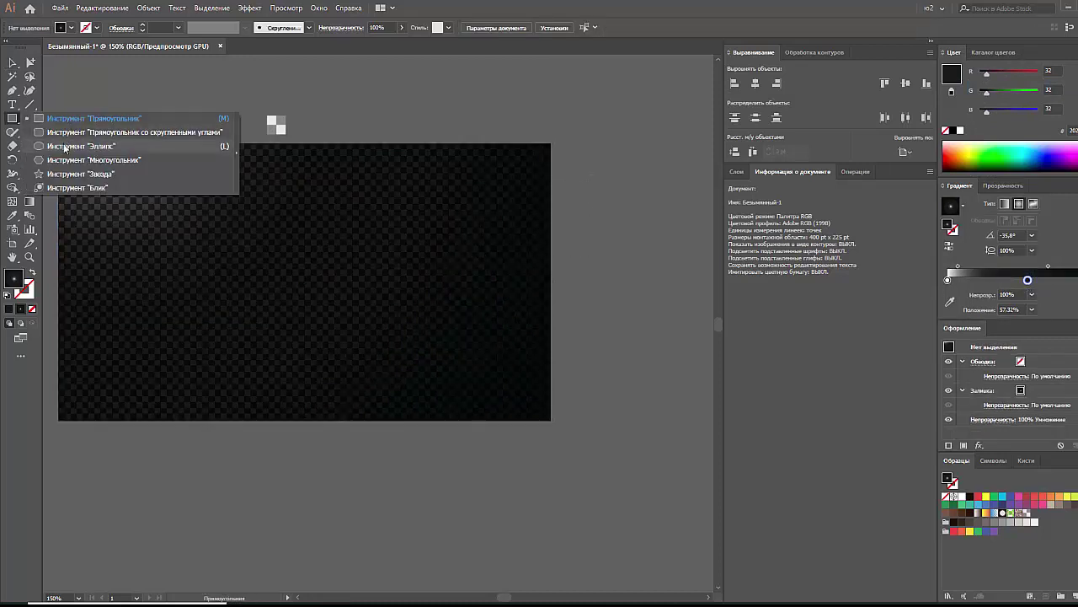
Draw a long ellipse below the artboard and fill it dark brown
scroll(303, 337, "down", 5)
left_click_drag(143, 337, 642, 398)
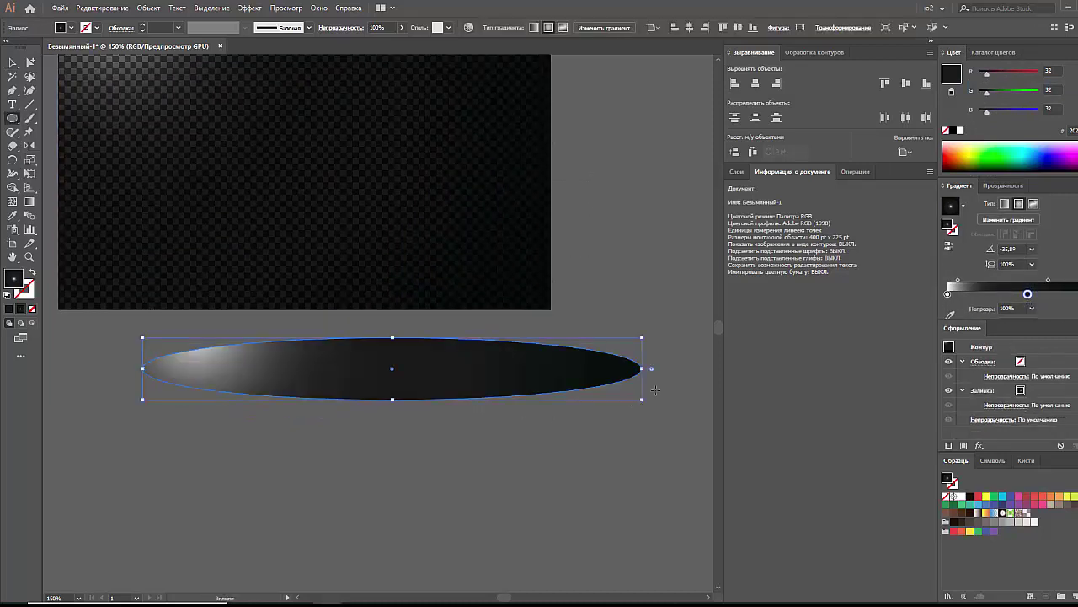
left_click(72, 28)
left_click(115, 63)
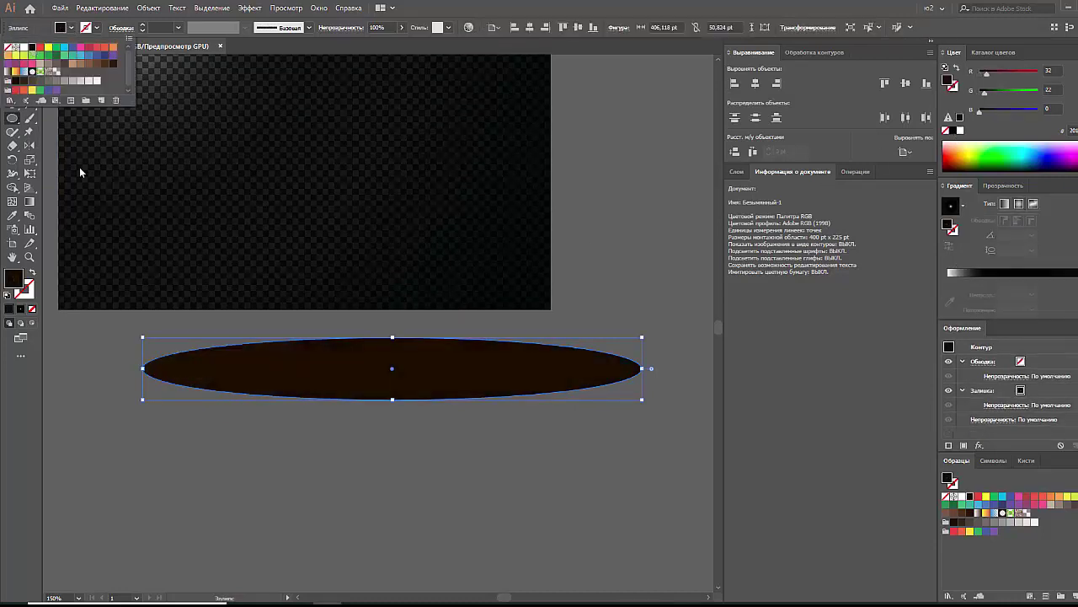
left_click(268, 329)
Add a thin yellow ellipse and a mid-sized dark blue ellipse inside the brown one
mouse_move(391, 368)
left_mouse_down()
mouse_move(642, 371)
mouse_move(439, 370)
left_mouse_up()
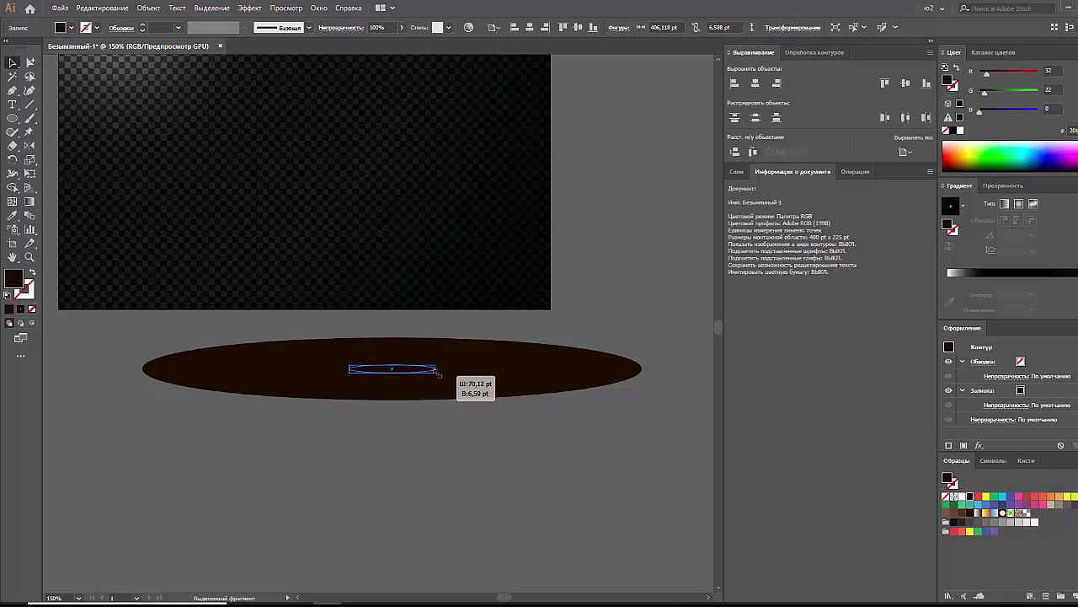
left_click(969, 145)
left_click(601, 421)
left_click(390, 388)
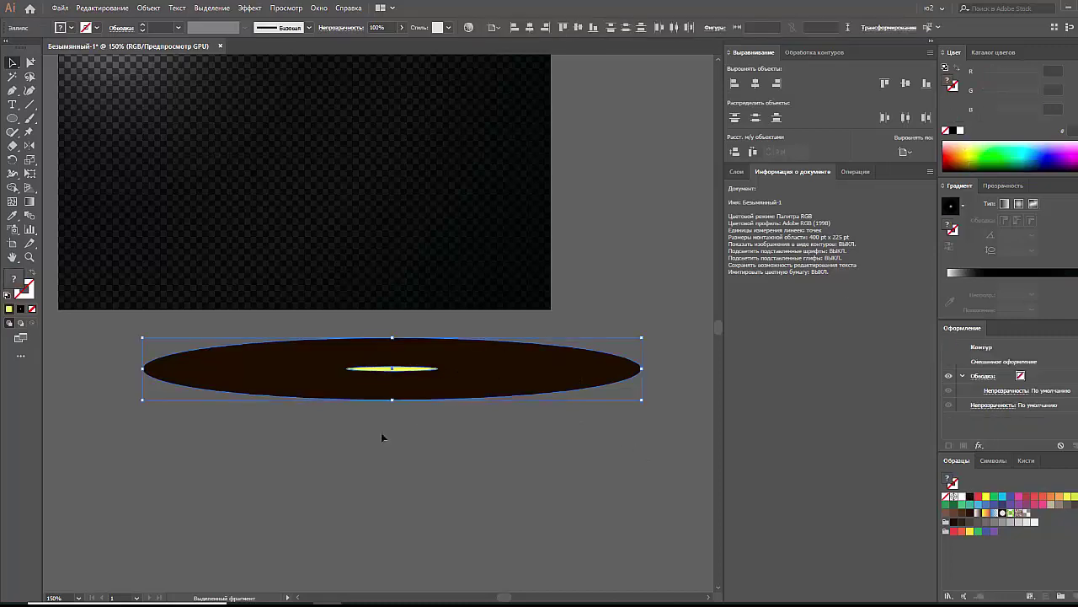
left_click_drag(391, 368, 610, 383)
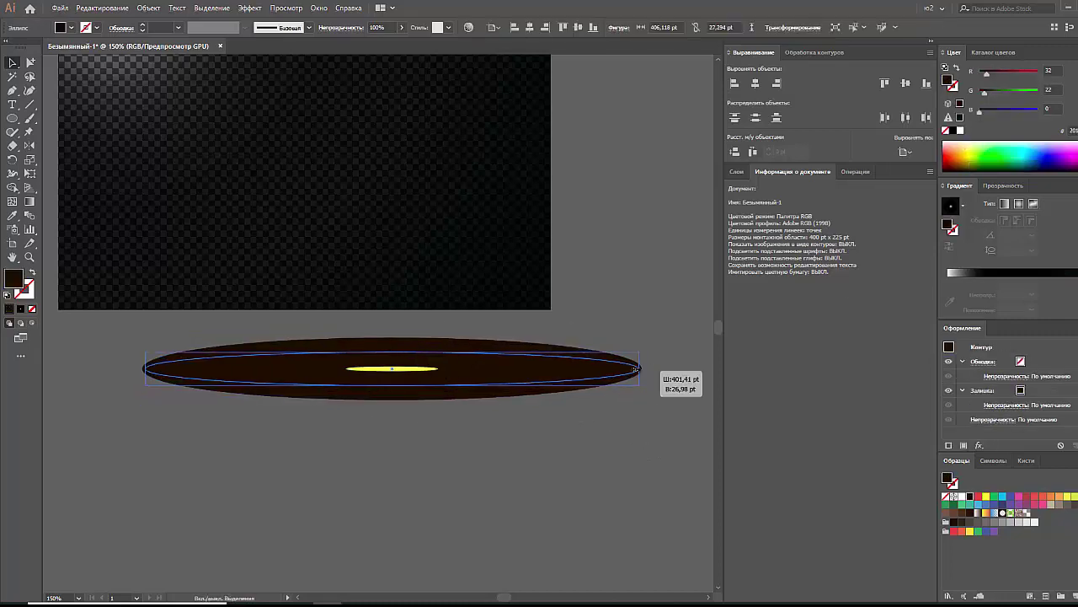
left_click(963, 158)
left_click(1036, 160)
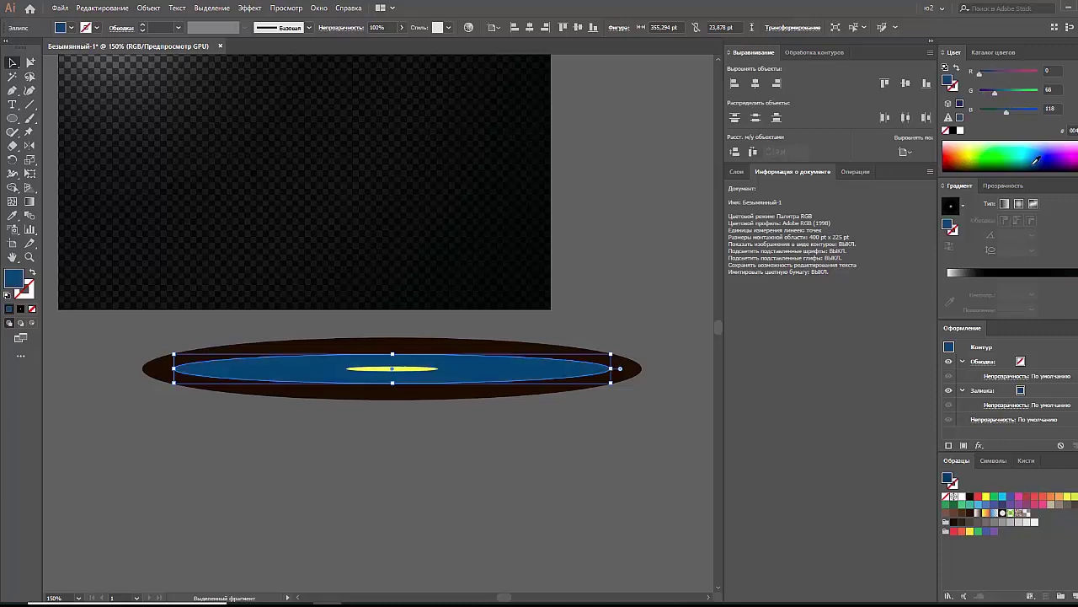
left_click(202, 207)
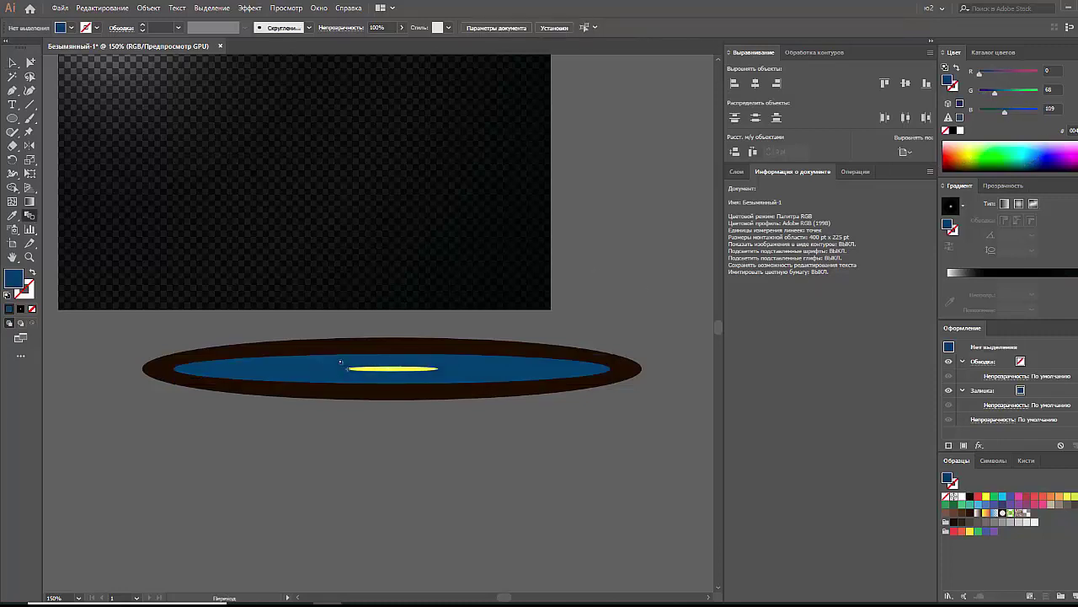
Blend the three ellipses with the Blend tool and select the middle ellipse path
left_click(340, 362)
left_click(156, 367)
left_click(11, 63)
left_click(105, 341)
left_click(611, 369)
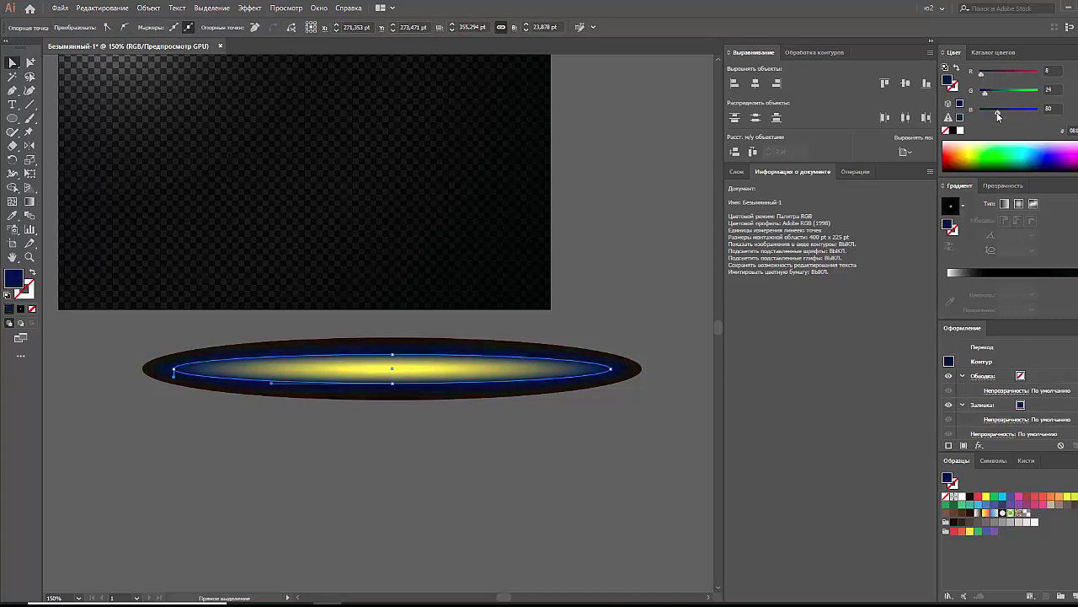
Save a flattened copy of the glow blend as the art brush 'Объектная кисть 1'
left_click(459, 369)
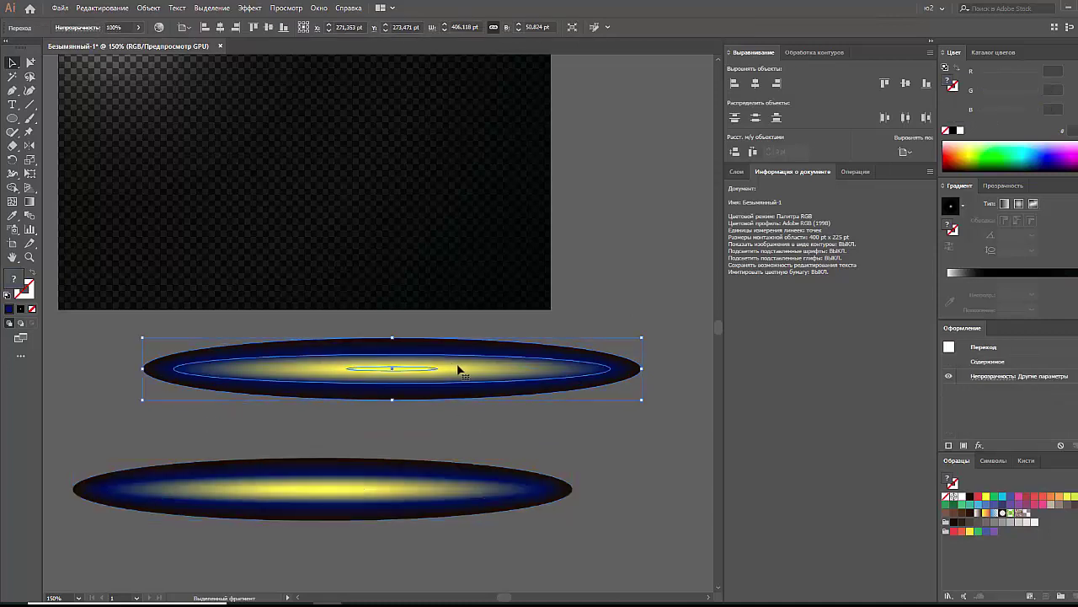
left_click(989, 460)
left_click(1026, 460)
mouse_move(391, 337)
left_mouse_down()
mouse_move(399, 375)
mouse_move(1003, 522)
left_mouse_up()
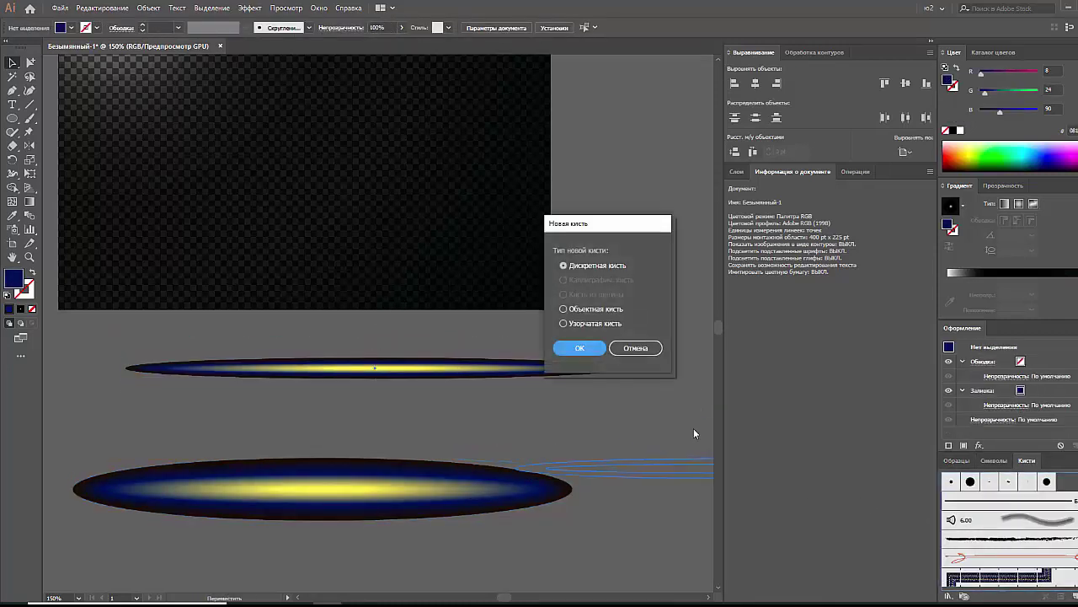
left_click(579, 347)
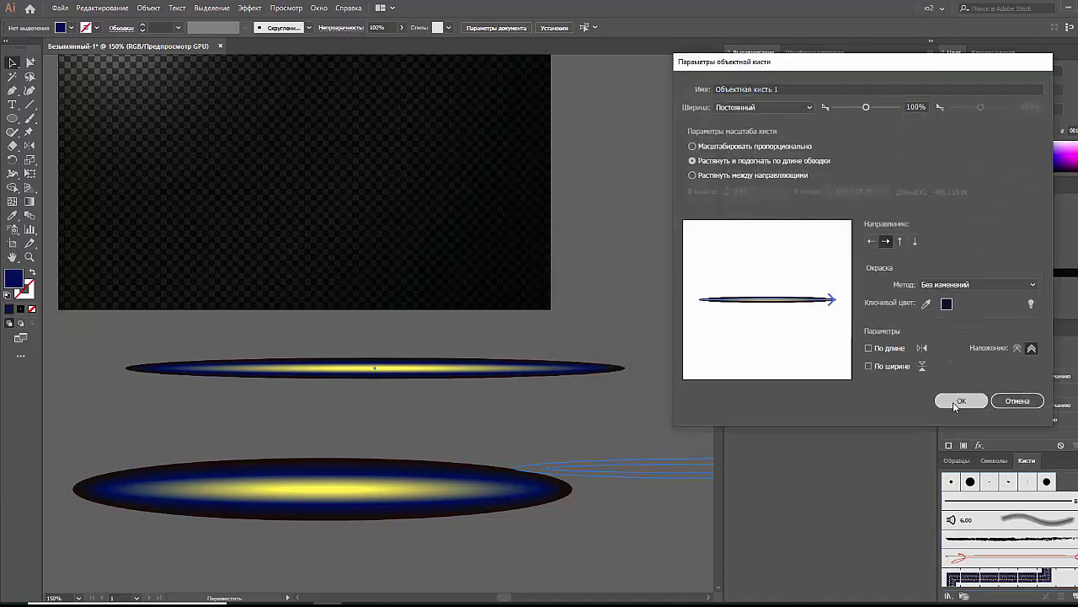
left_click(958, 397)
scroll(450, 436, "up", 3)
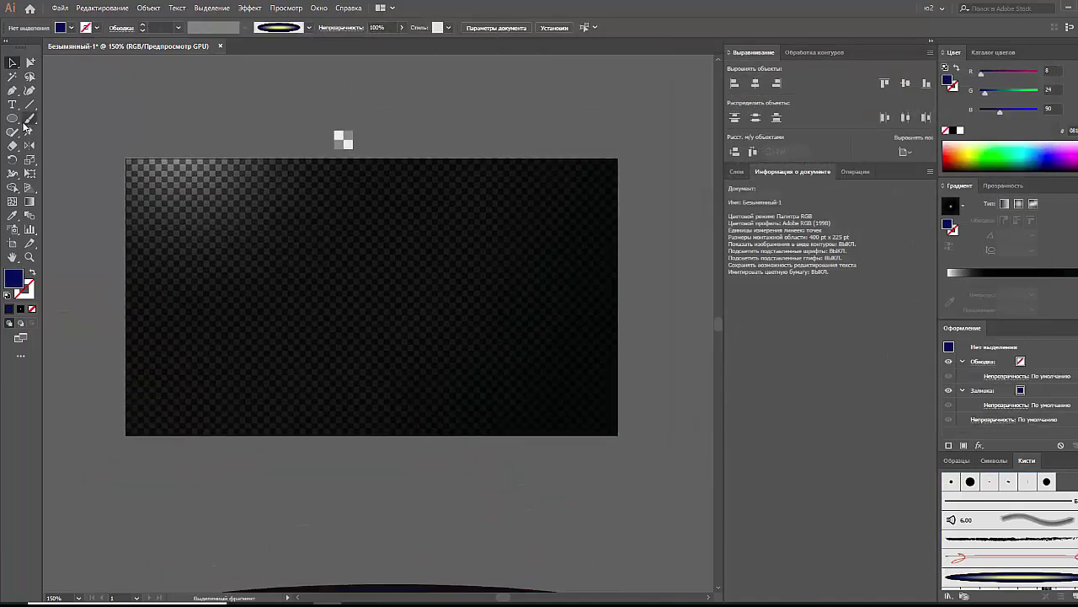
Draw a looping Pencil swirl across the artboard with a light grey stroke
left_click_drag(25, 125, 76, 147)
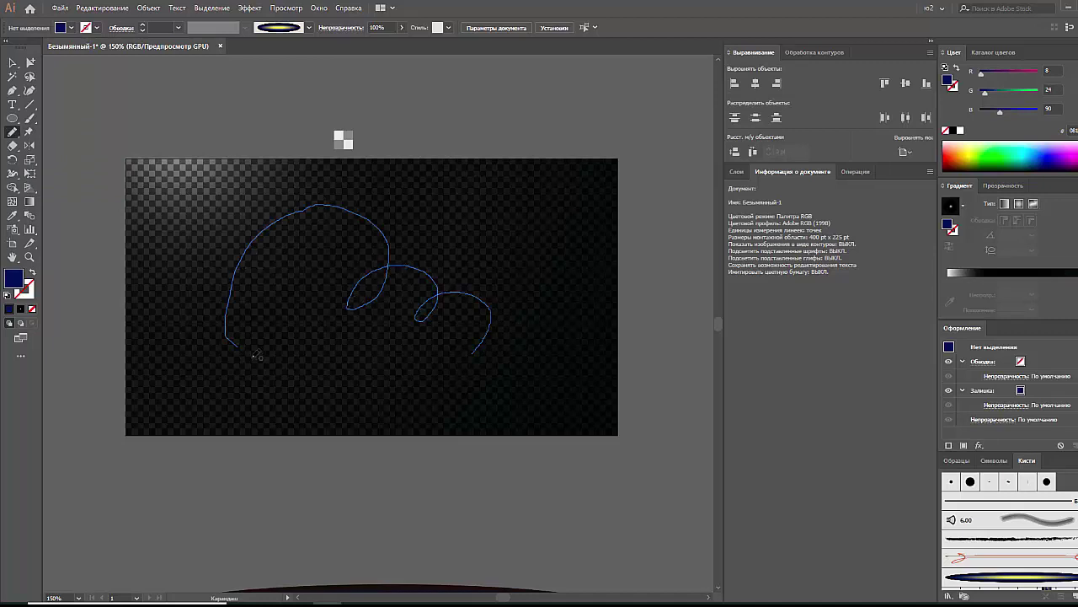
left_click_drag(255, 357, 354, 336)
key("v")
left_click(98, 28)
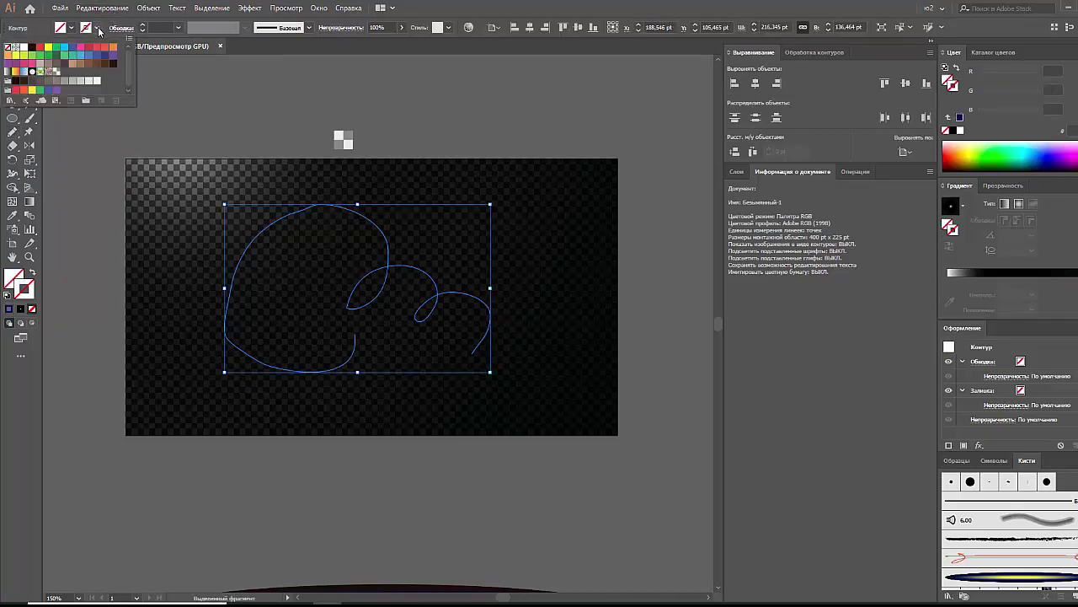
left_click(87, 82)
Simplify the swirl at 70% curve precision and select its inner corner anchor
left_click(149, 8)
left_click(362, 341)
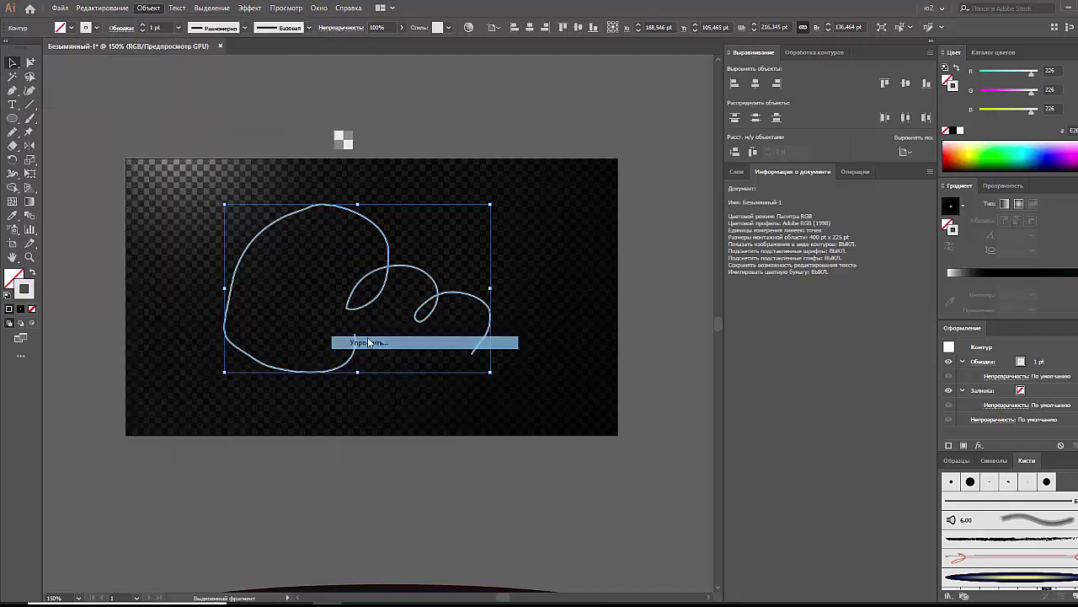
left_click(710, 500)
left_click_drag(813, 390, 831, 390)
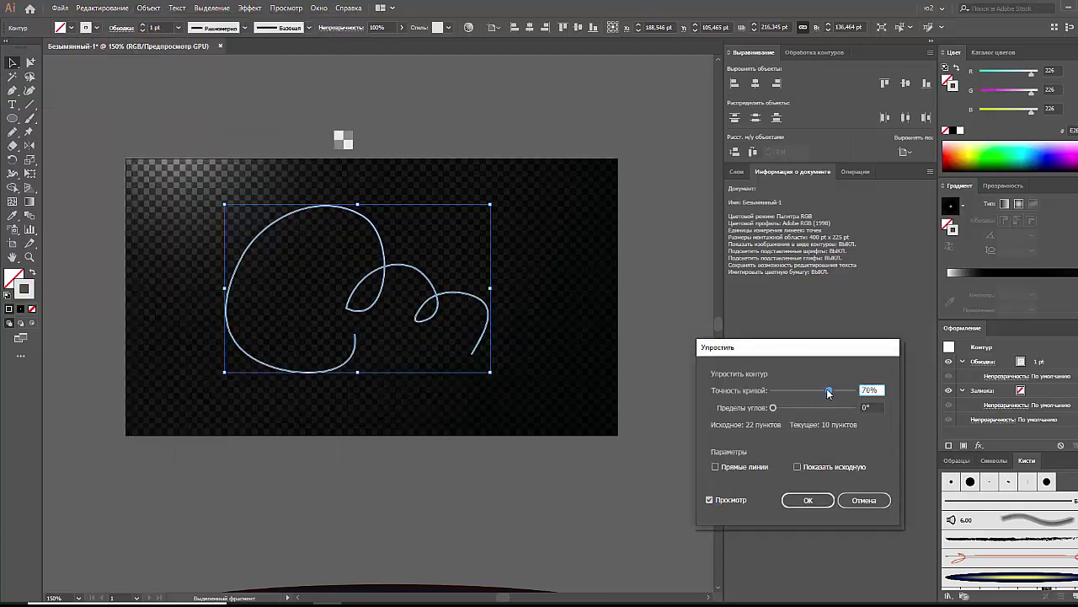
left_click(822, 499)
key("a")
left_click(345, 306)
Make the corner anchor smooth, reshape the small loop and pull the tail down-right
left_click(122, 28)
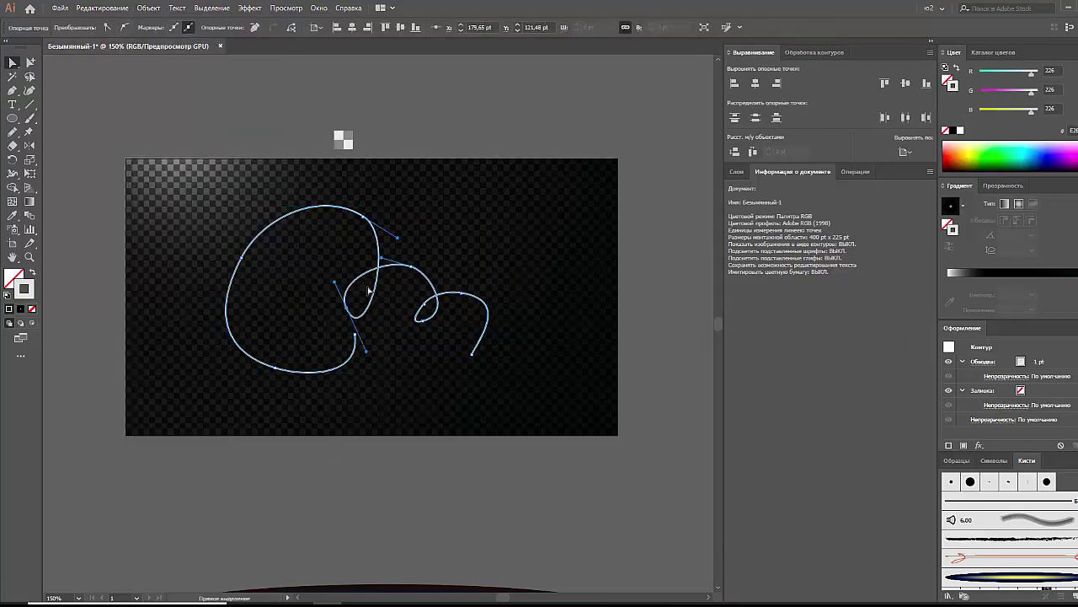
left_click_drag(423, 320, 429, 322)
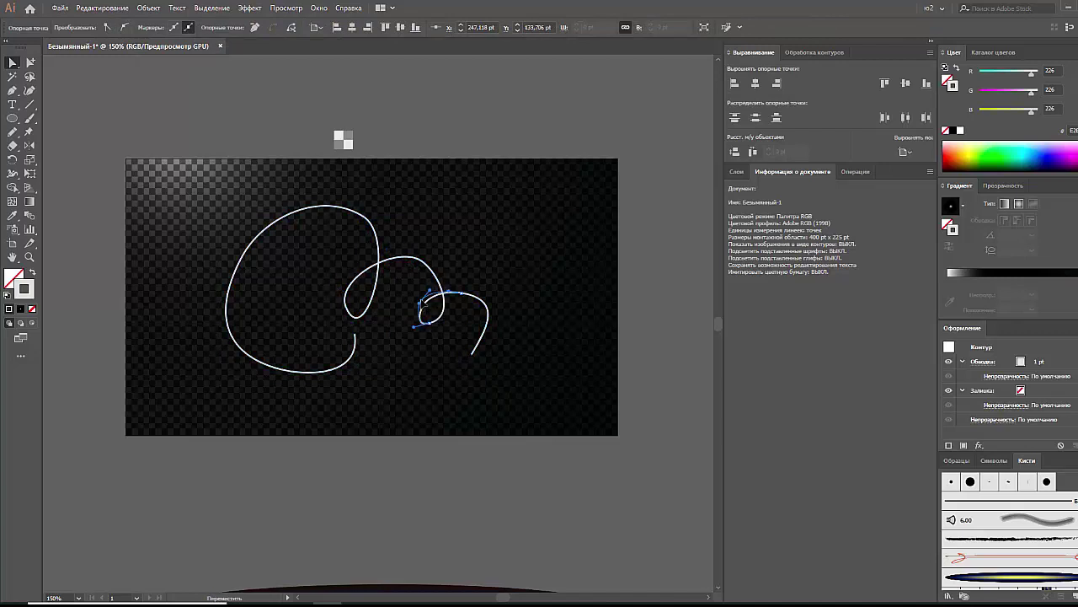
left_click_drag(434, 264, 445, 269)
left_click_drag(486, 322, 471, 314)
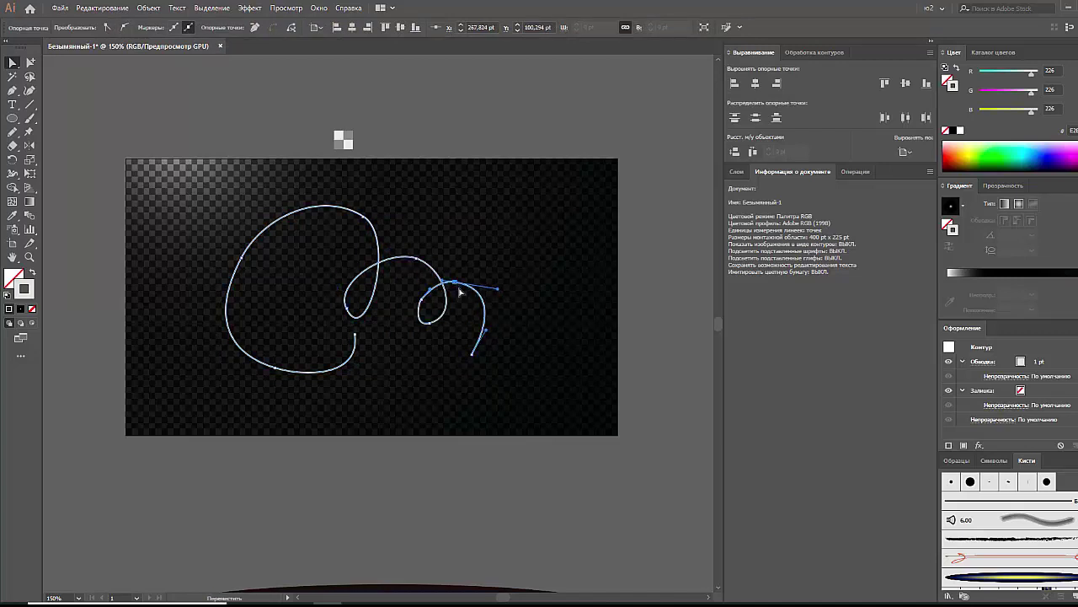
left_click(475, 360)
left_click_drag(475, 360, 491, 366)
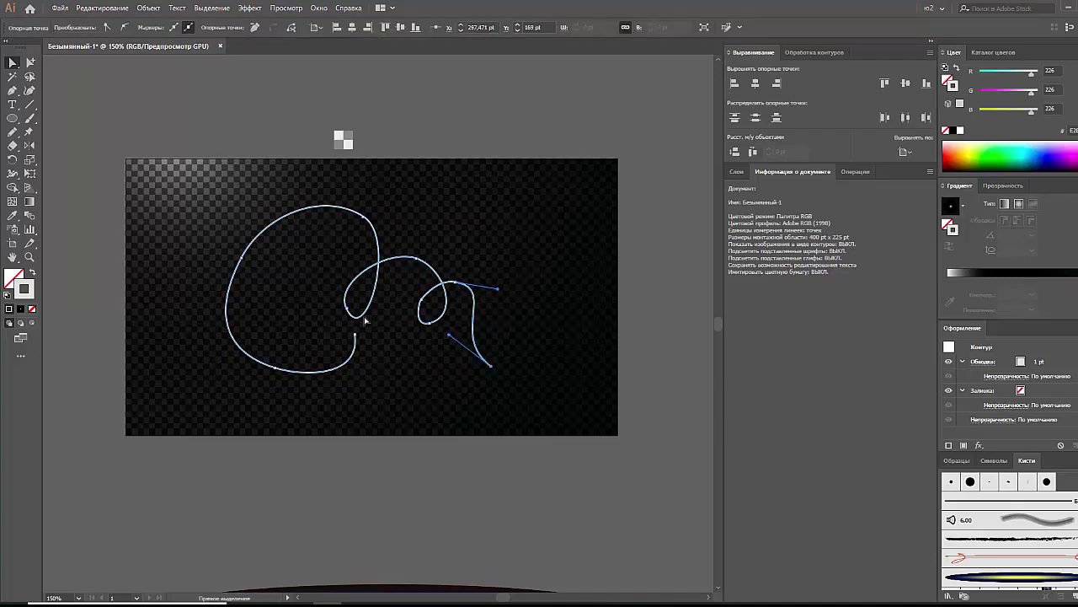
Widen the swirl's loops and pull its left end anchor lower
left_click_drag(348, 291, 332, 299)
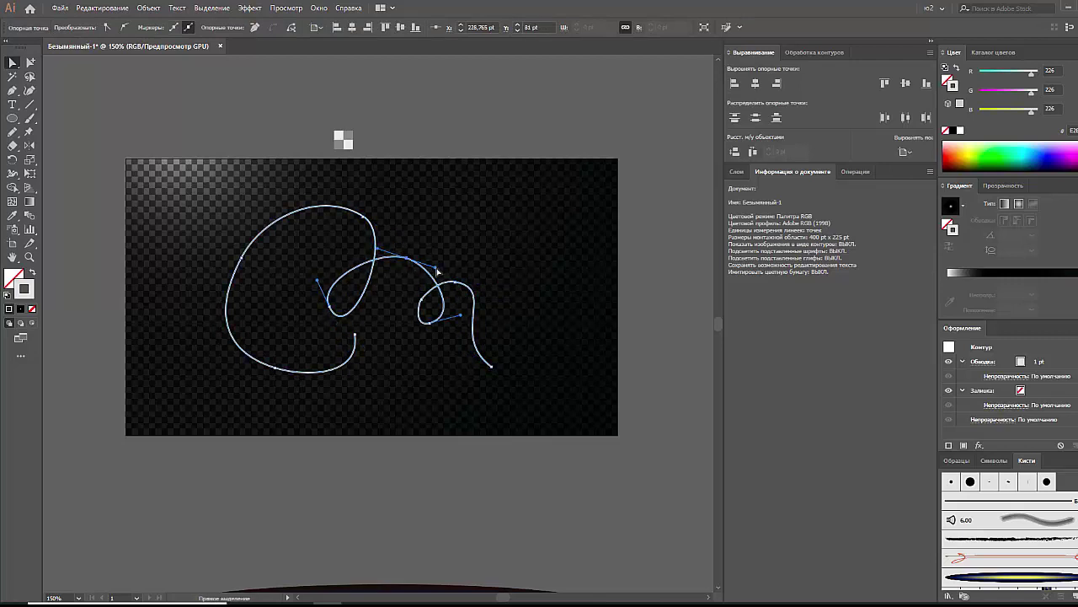
left_click_drag(434, 264, 446, 262)
left_click_drag(363, 218, 369, 221)
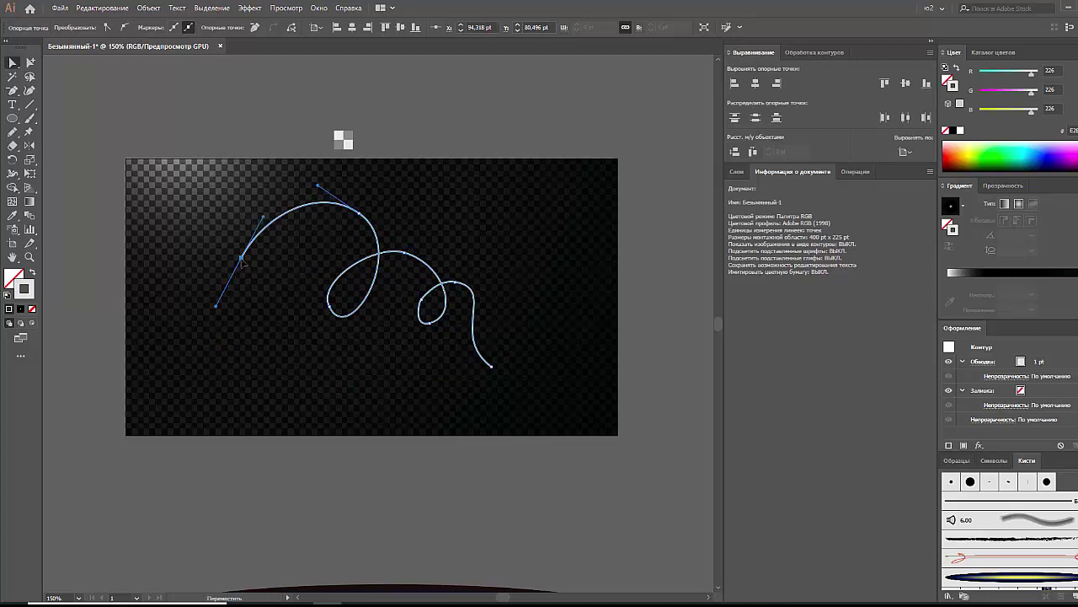
left_click_drag(243, 263, 218, 327)
left_click(278, 353)
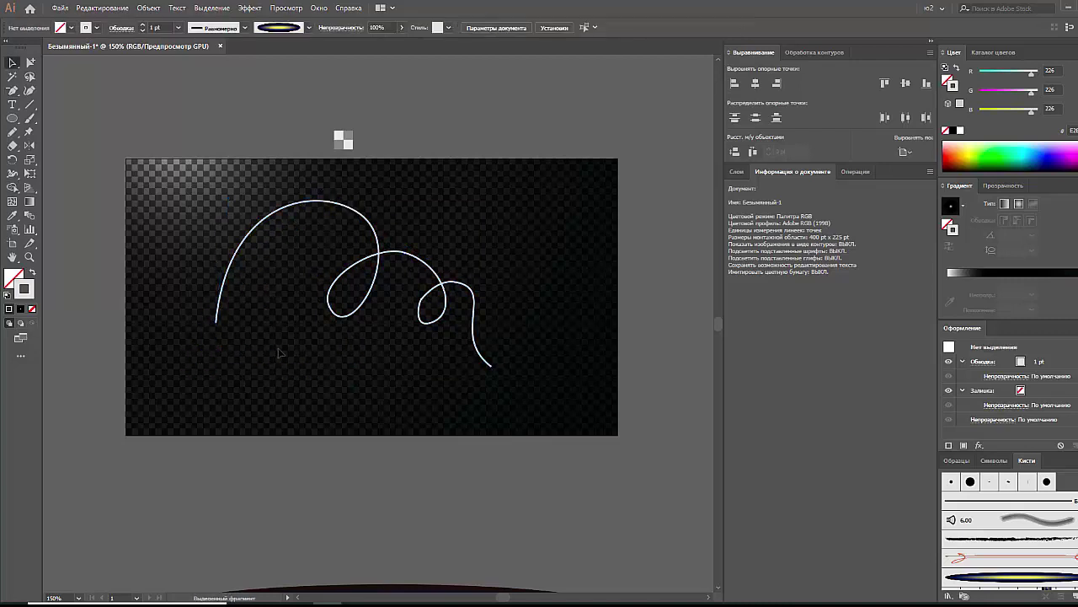
key("p")
left_click(372, 260, "ctrl")
left_click(429, 244, "ctrl")
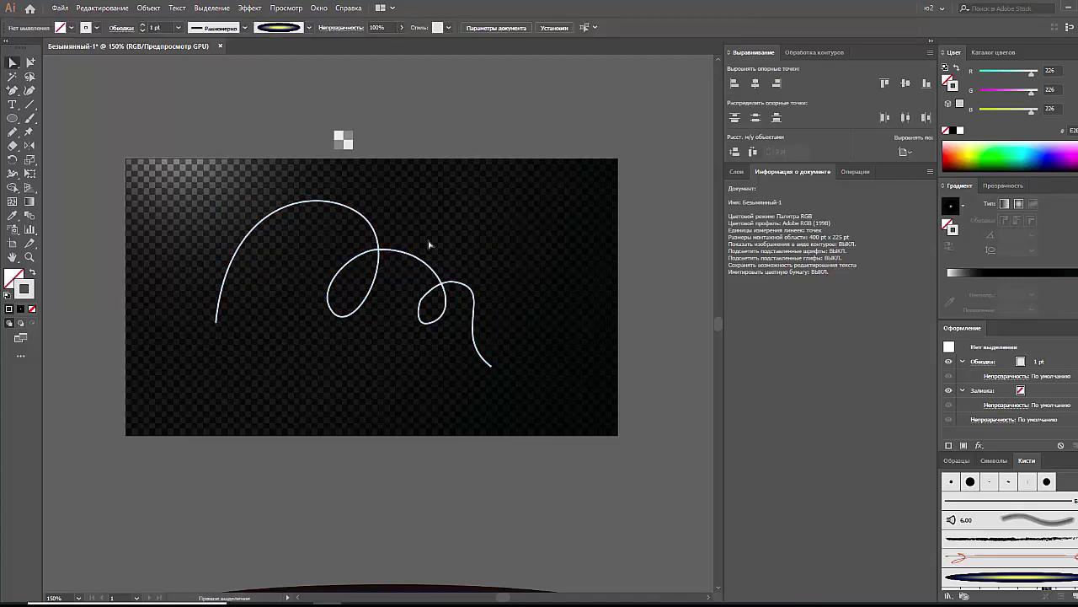
left_click(423, 282)
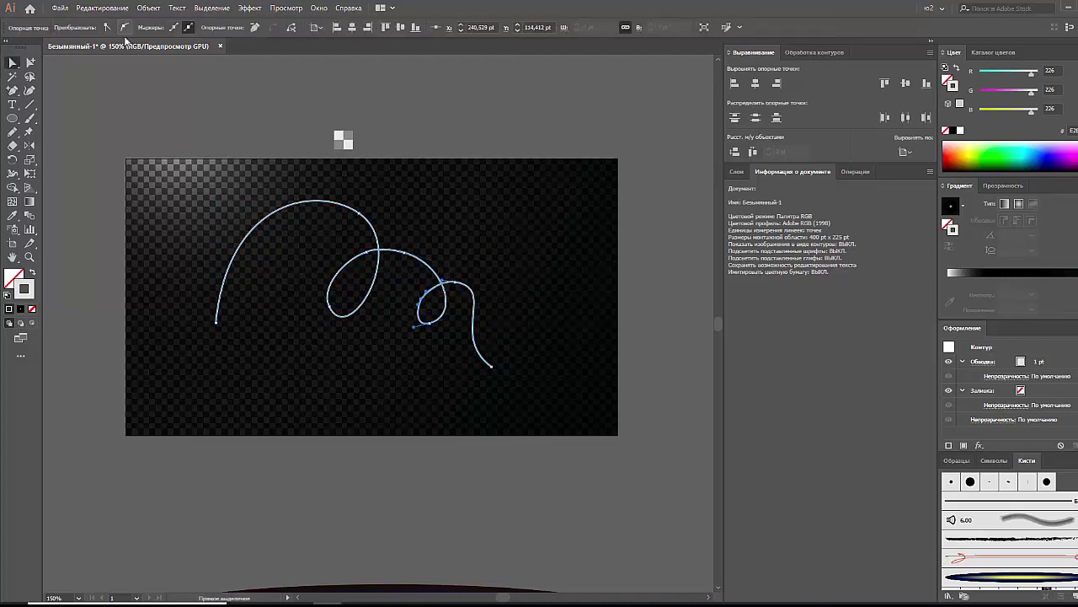
key("v")
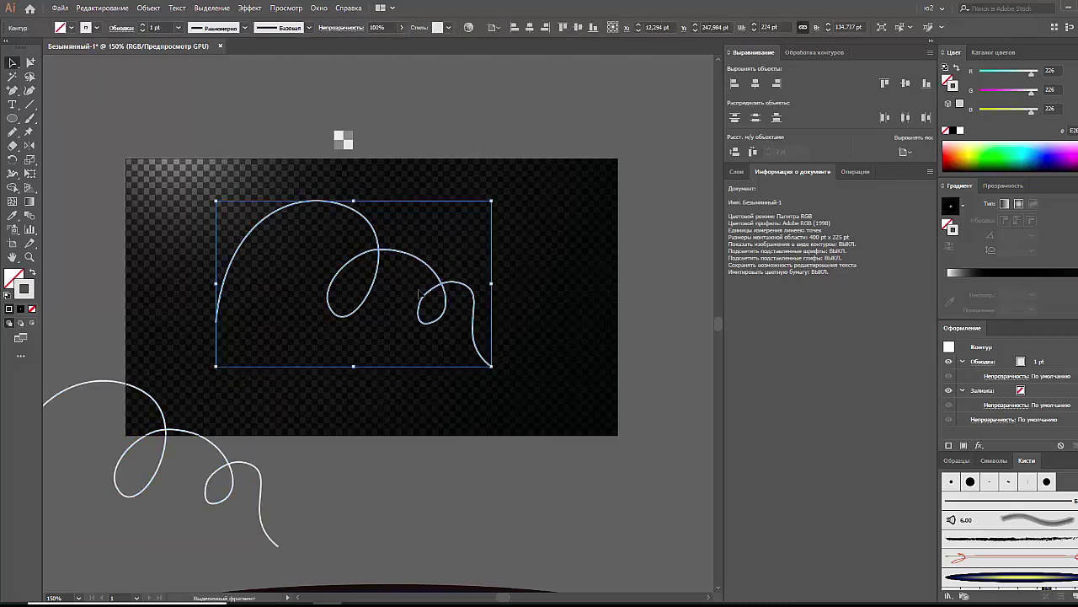
Stroke the swirl with the glow art brush and set its blend mode to Screen
left_click(967, 578)
left_click(650, 302)
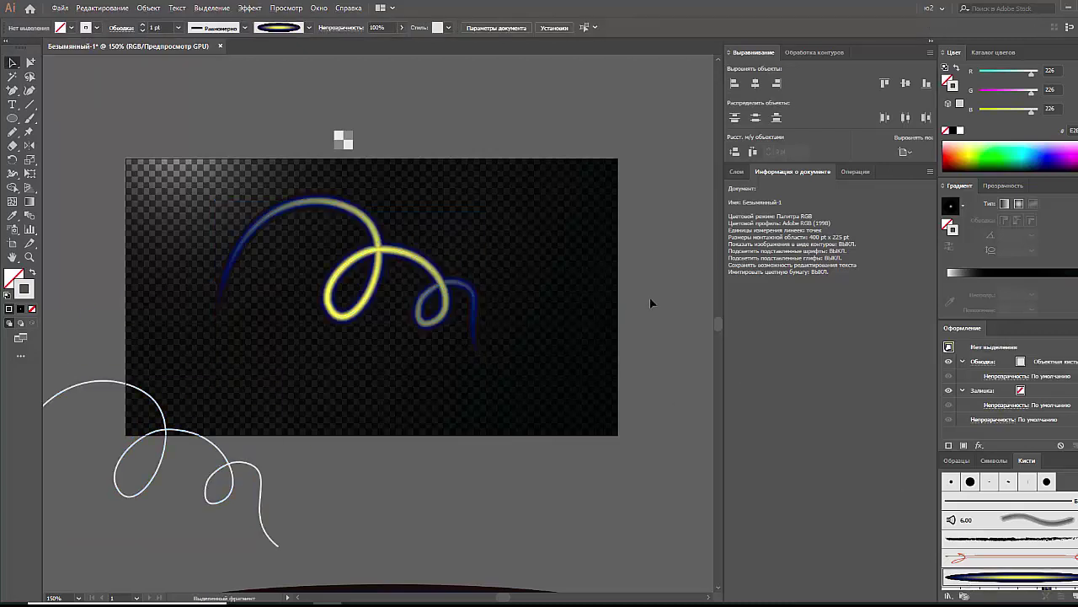
left_click(419, 294)
left_click(1002, 184)
left_click(977, 203)
left_click(977, 244)
Review the glow brush's options and select the glow ellipse below the artboard
left_click(286, 314)
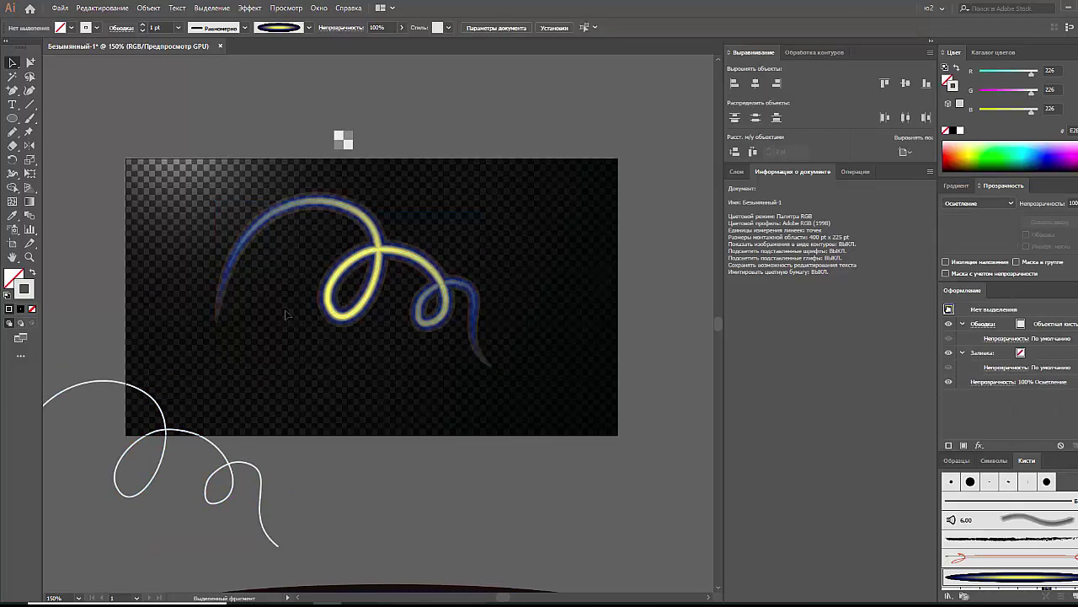
left_click(220, 313)
double_click(1006, 579)
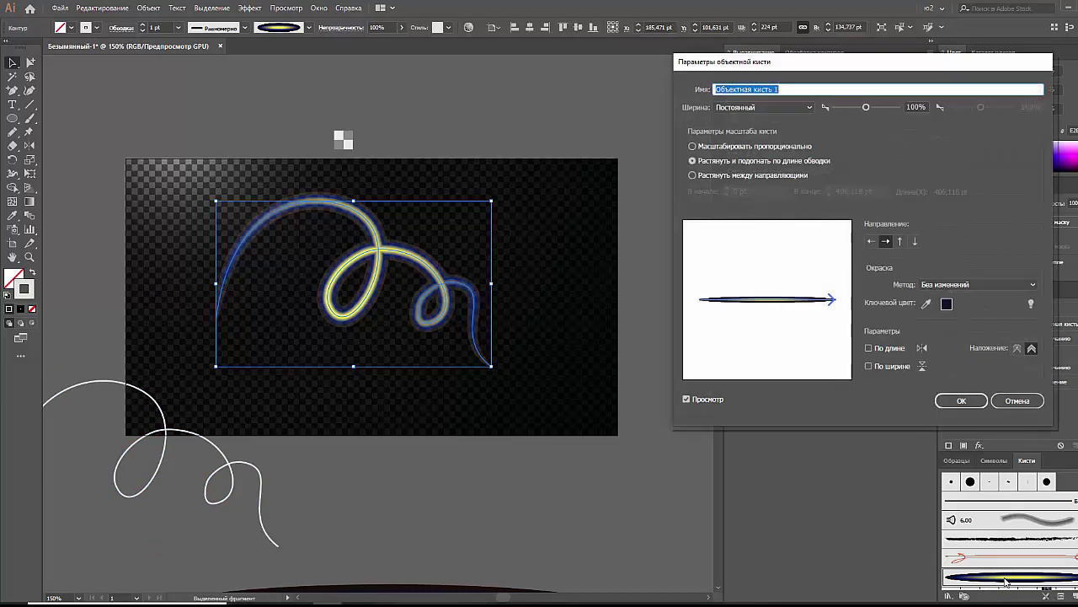
left_click(1018, 401)
left_click_drag(573, 404, 532, 469)
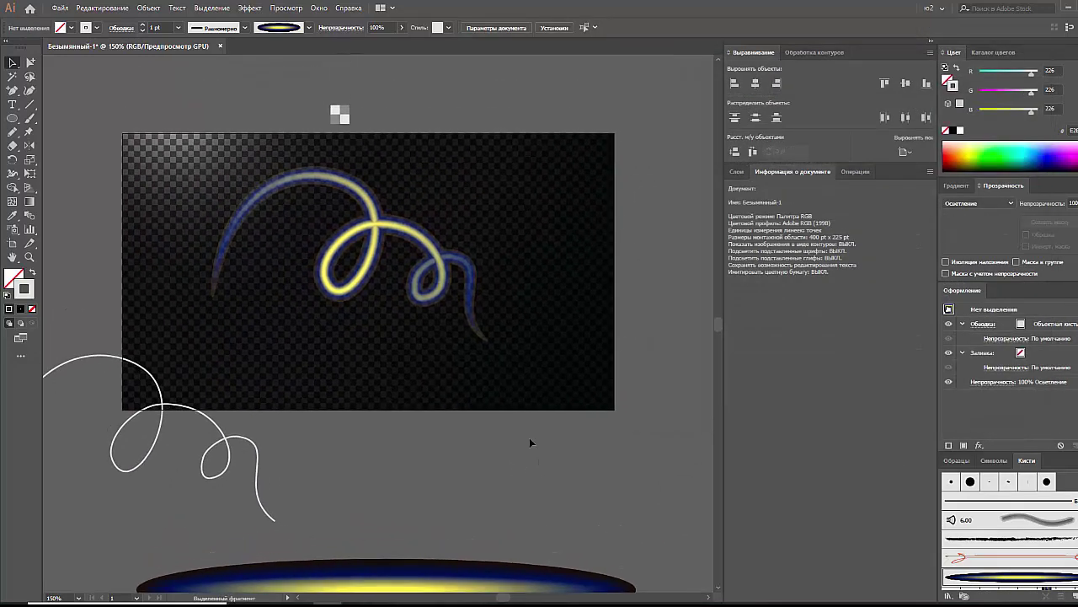
left_click(476, 328)
Duplicate the blue-and-yellow ellipse blend upward as a separate copy
left_click(503, 557)
key("a")
left_click(499, 563)
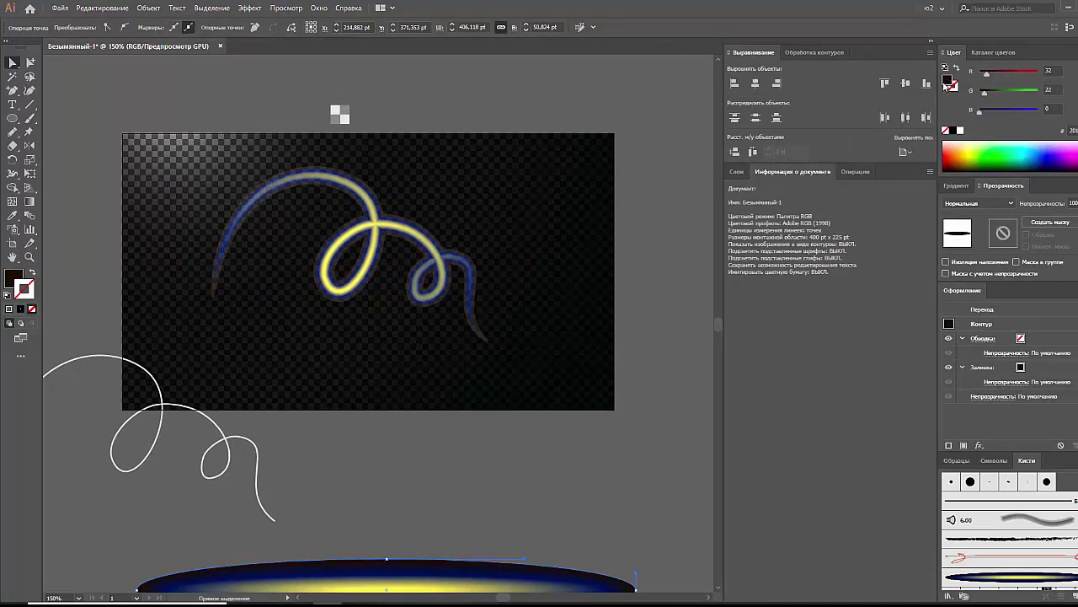
scroll(590, 379, "down", 3)
left_click_drag(434, 541, 455, 404)
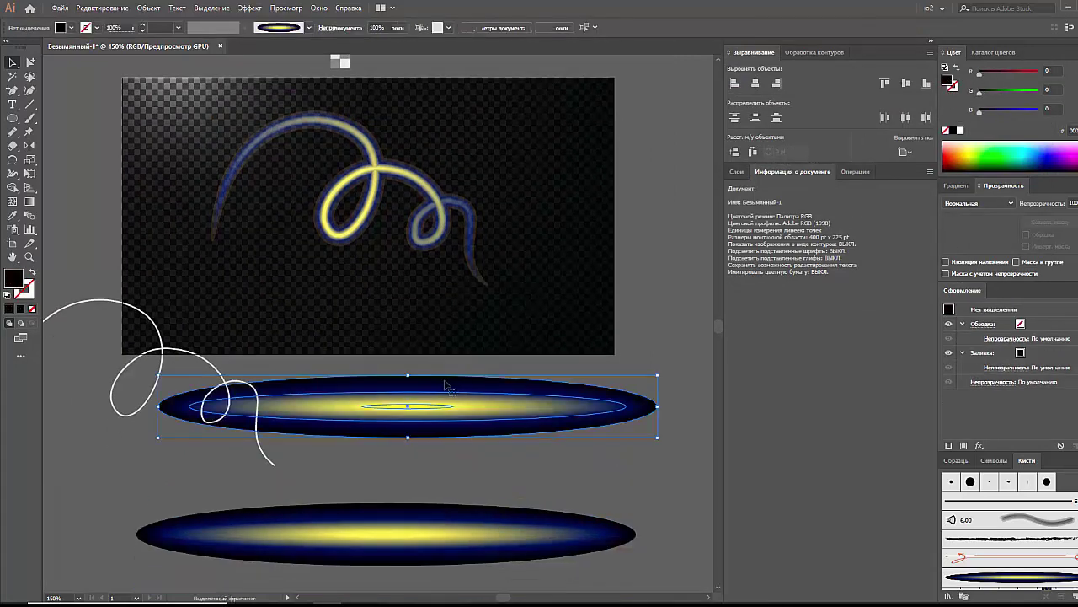
key("ctrl+shift+a")
Recolour the ellipse copy brown with a white inner core path
left_click(404, 402)
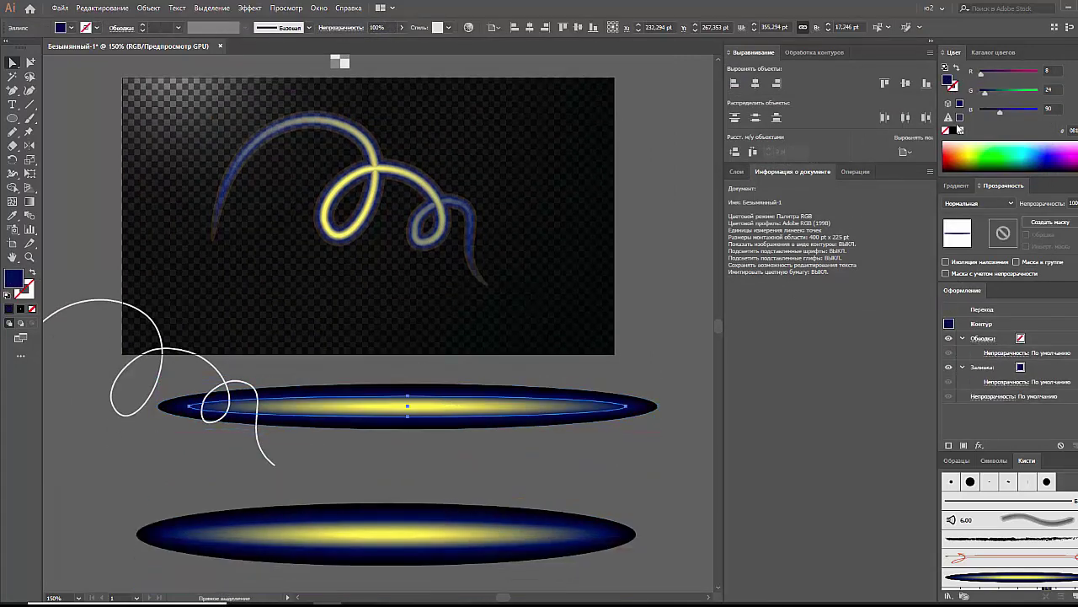
key("v")
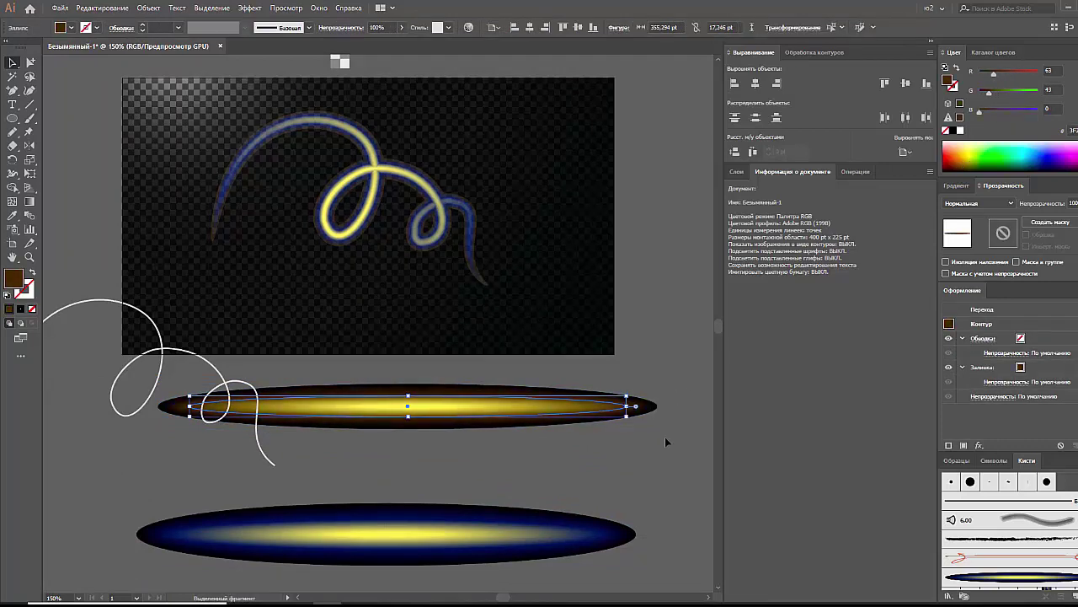
left_click(665, 437)
left_click(413, 390)
left_click_drag(410, 386, 409, 374)
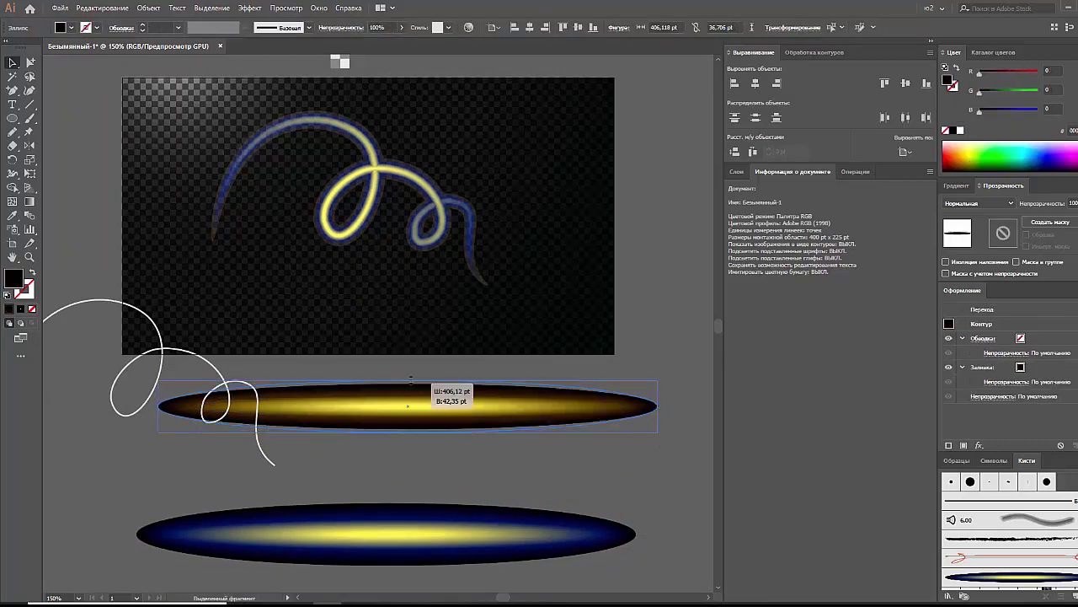
key("ctrl+z")
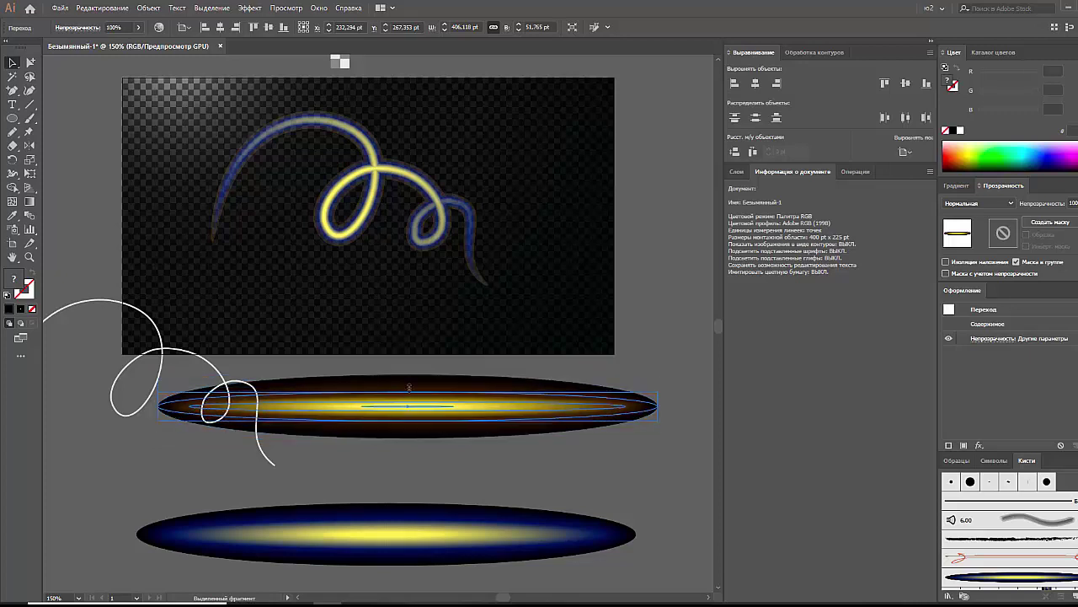
key("a")
left_click(368, 407)
left_click(963, 130)
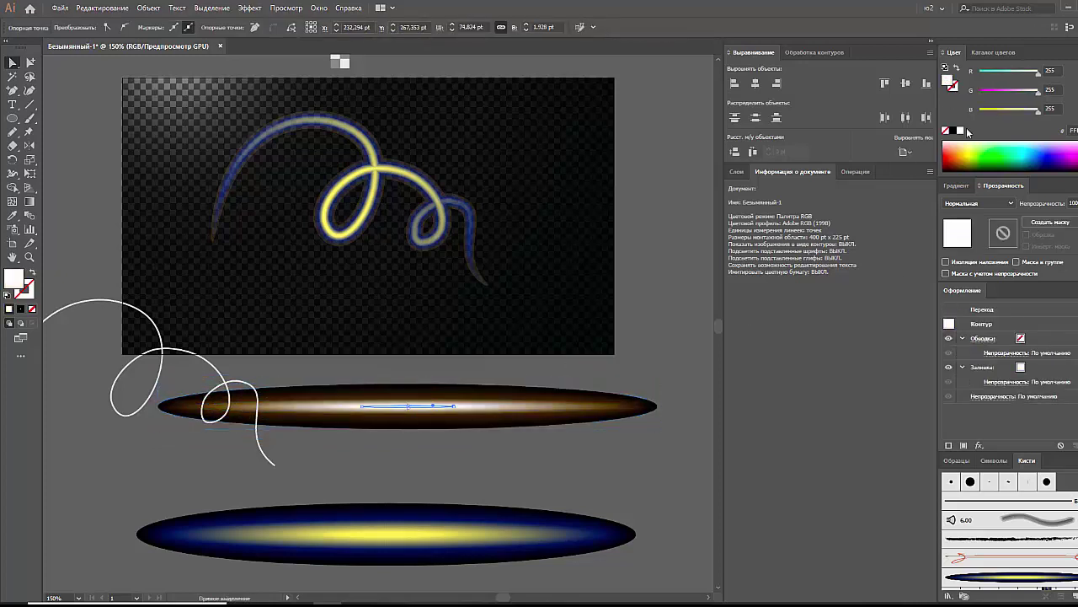
Make the recoloured ellipse an Art Brush, delete the copy, and paint the swirl with it
key("v")
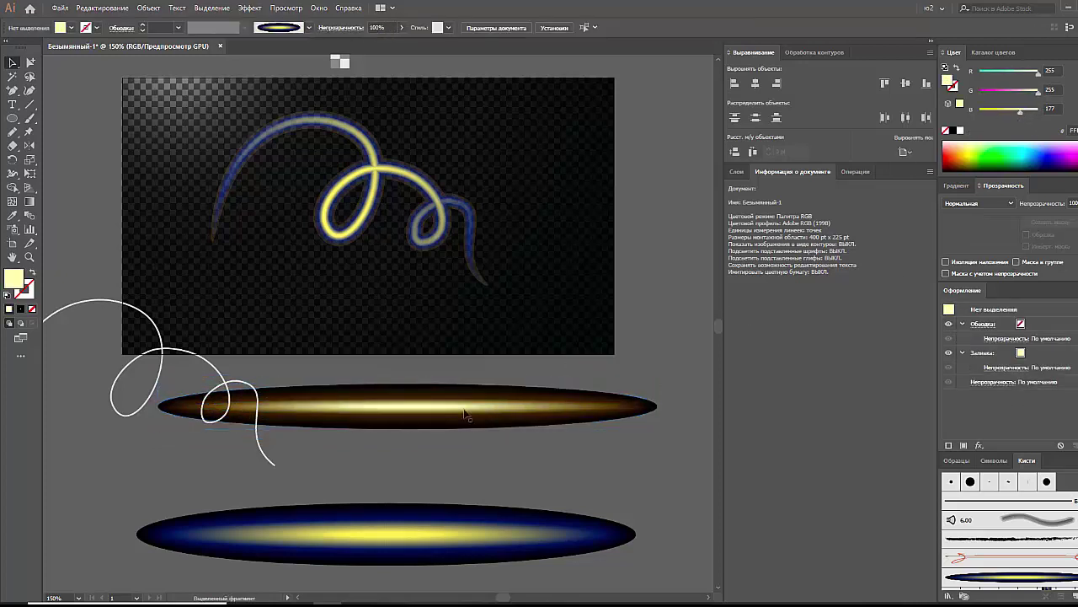
left_click_drag(589, 407, 1003, 506)
left_click(563, 308)
left_click(579, 347)
key("Return")
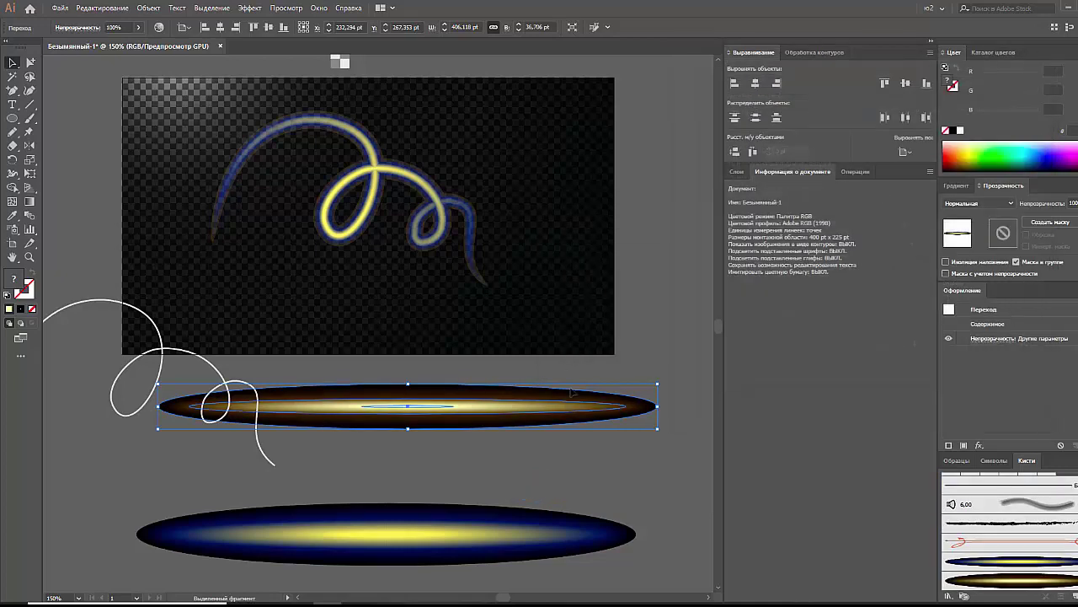
key("Delete")
left_click(1028, 579)
left_click(1027, 579)
Cut the gold swirl into separate pieces with the Scissors tool
left_click(585, 381)
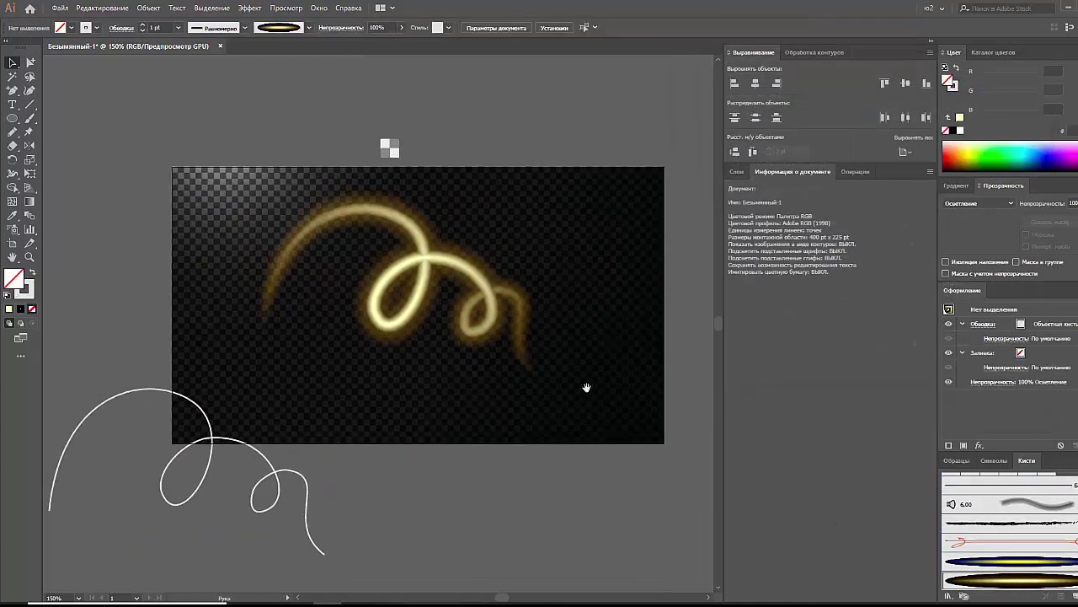
left_click(447, 291)
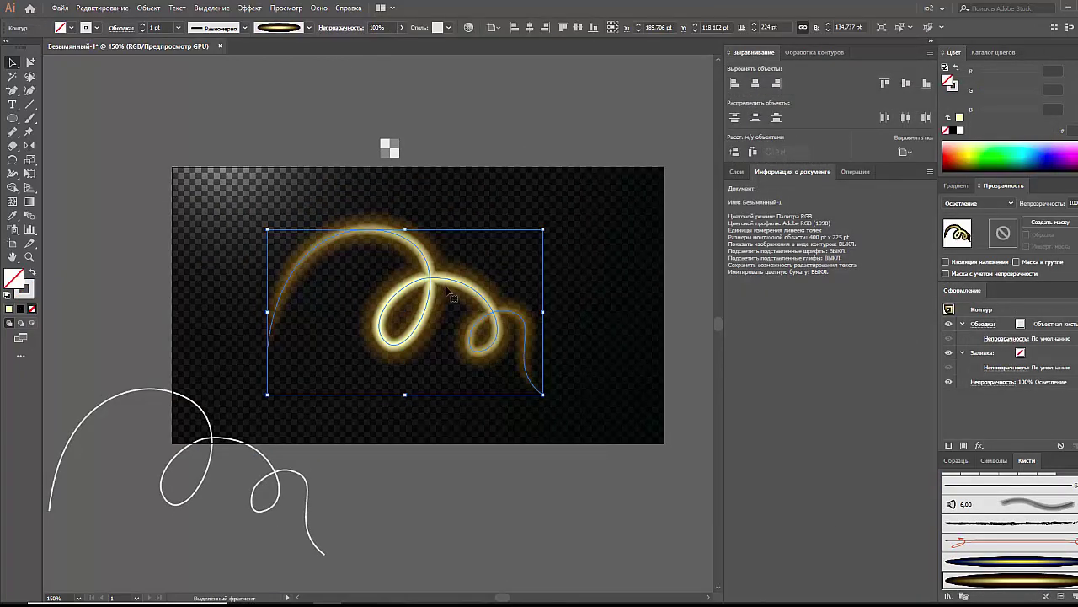
left_click(18, 141)
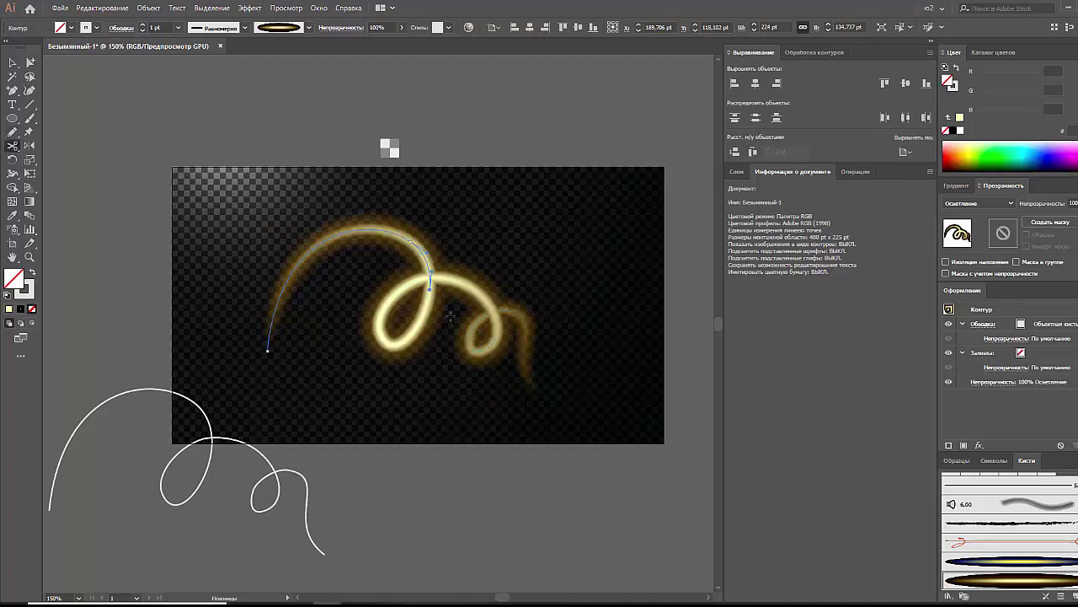
left_click(497, 323)
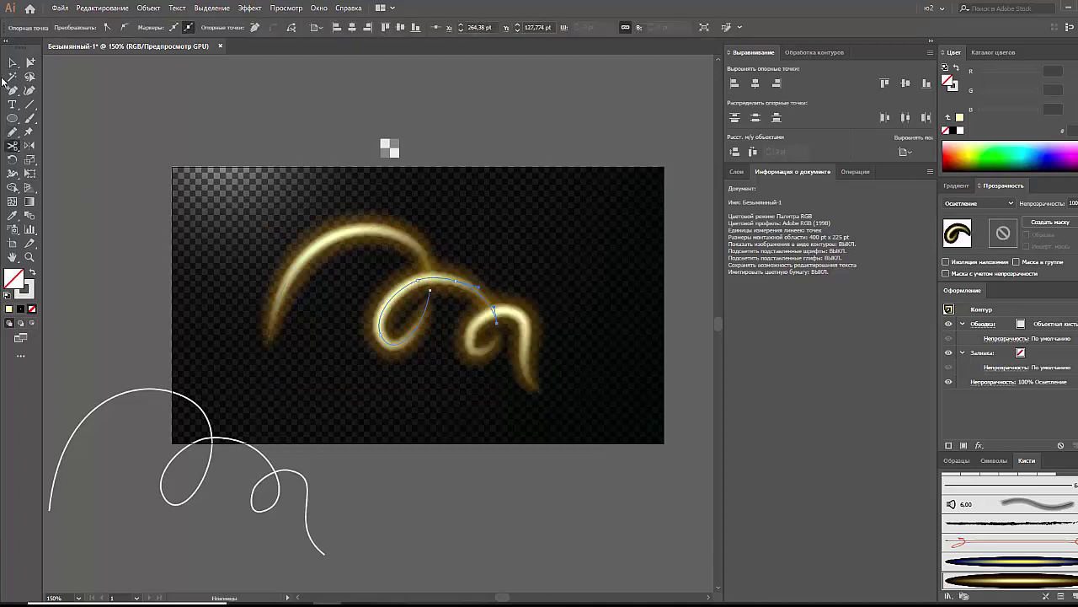
left_click(13, 63)
left_click(187, 139)
Give the middle loop a 2 pt stroke weight
left_click(396, 282)
left_click(178, 27)
left_click(191, 85)
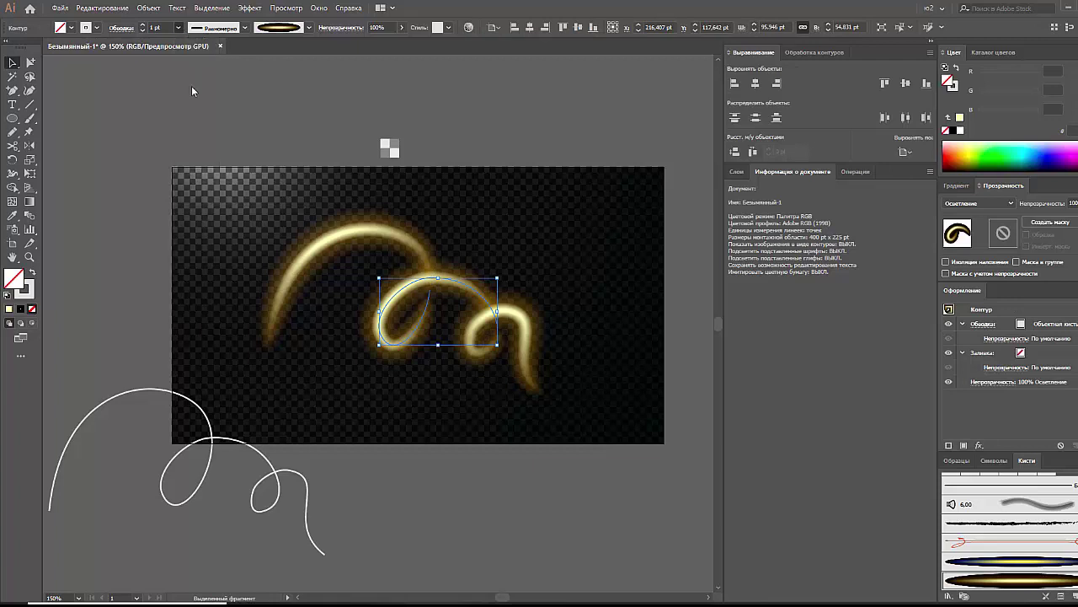
left_click(192, 90)
Apply a flipped tapered width profile to the right-hand loop
left_click(510, 337)
left_click(244, 27)
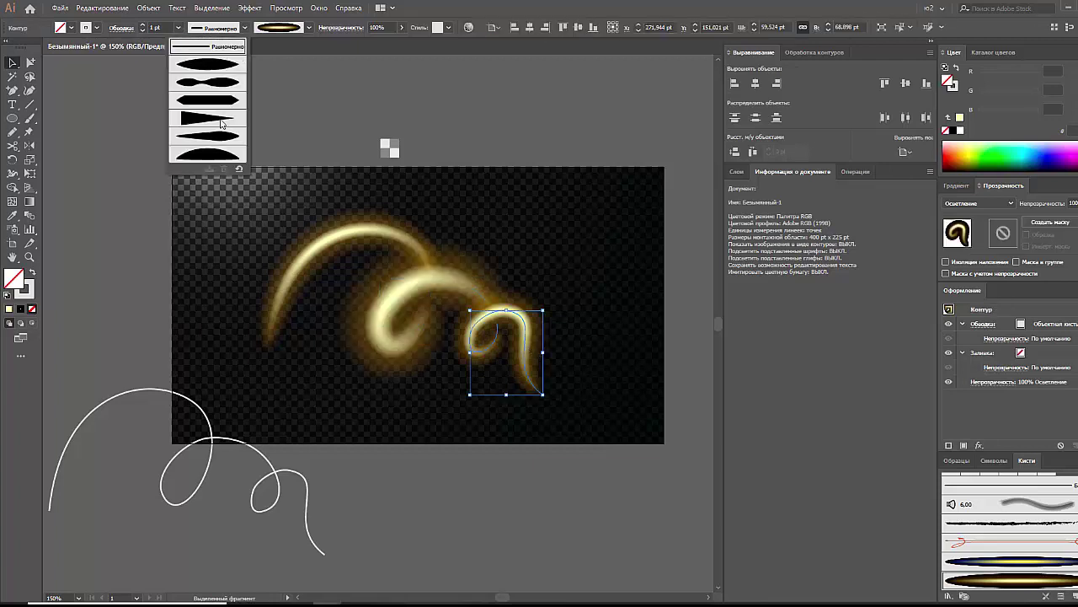
left_click(207, 126)
left_click(121, 27)
left_click(110, 209)
left_click(239, 127)
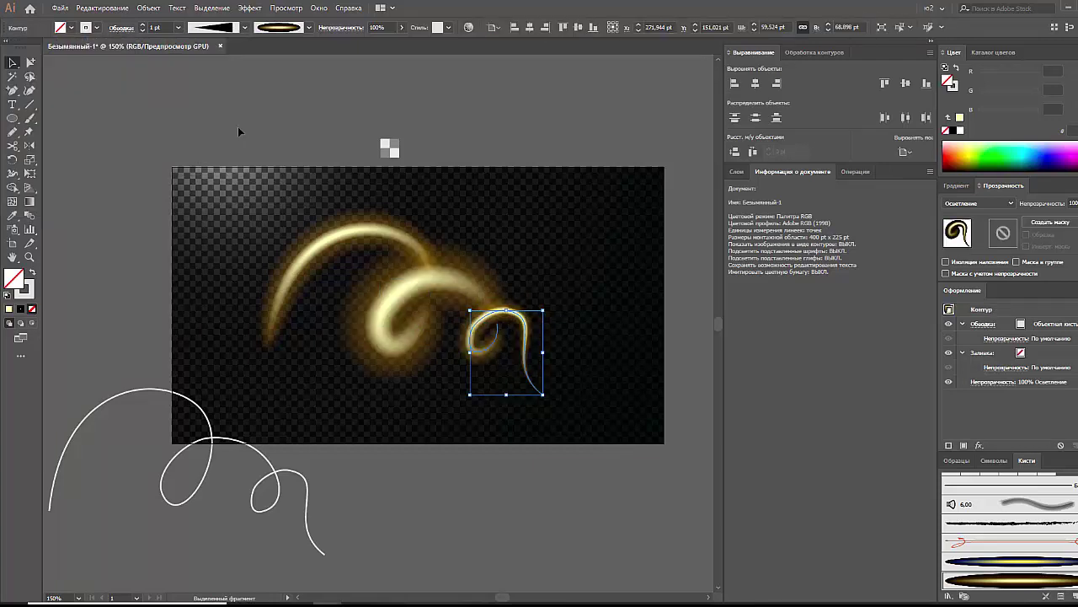
Set the middle loop's stroke weight to 1 pt instead
left_click(388, 311)
left_click(178, 27)
left_click(196, 65)
left_click(178, 28)
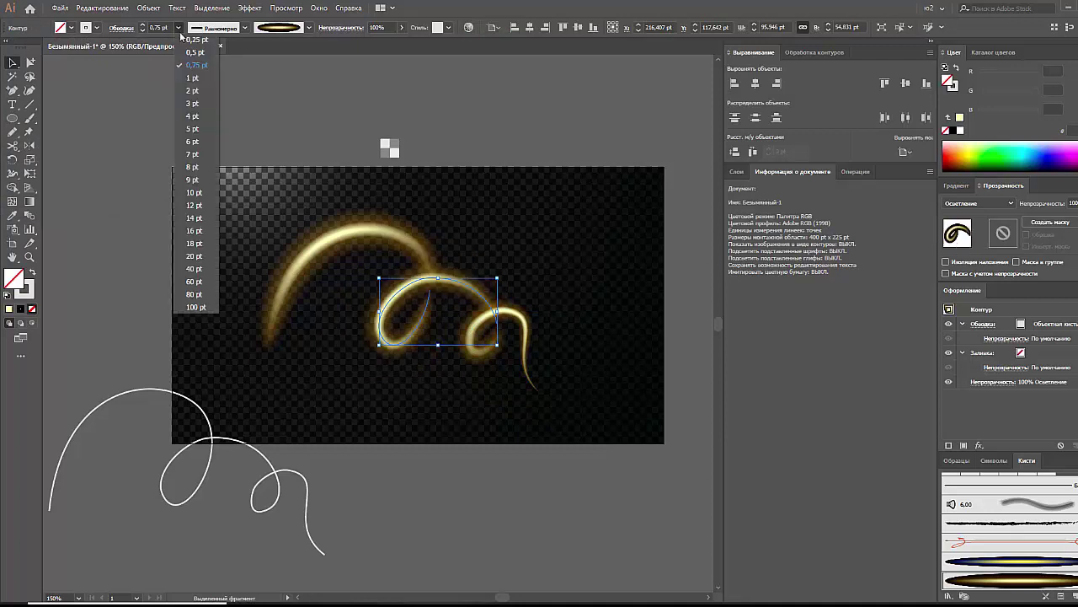
left_click(196, 78)
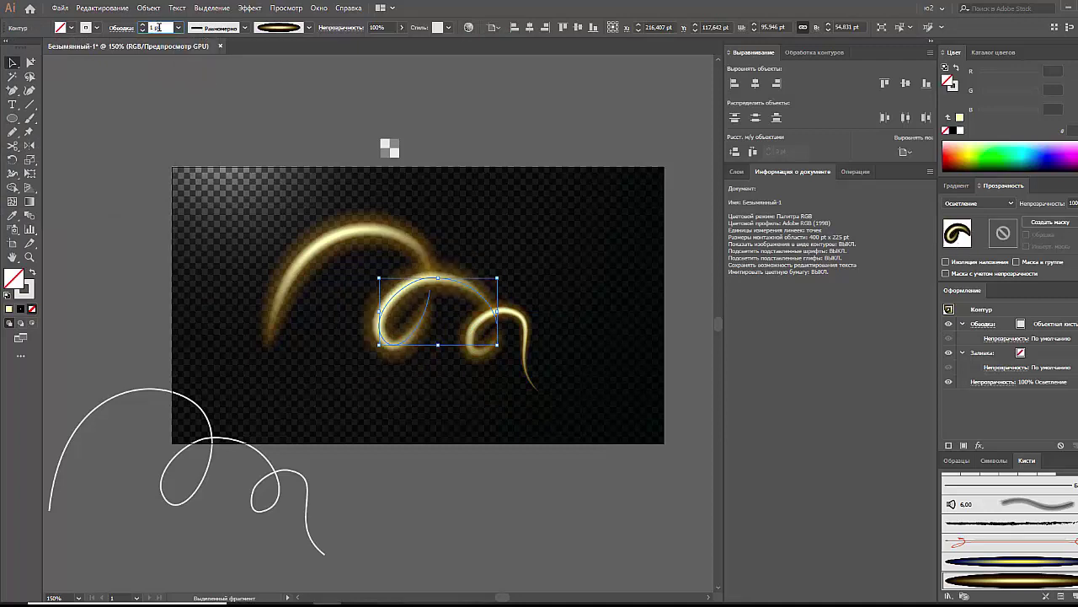
left_click(442, 80)
left_click(375, 232)
left_click(202, 120)
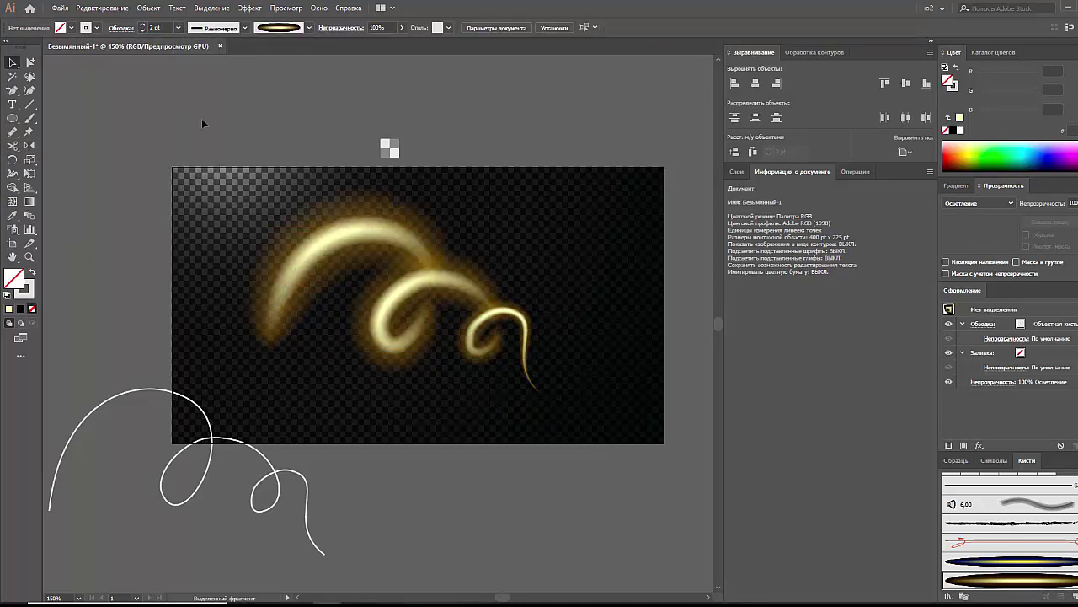
scroll(202, 121, "down", 2)
Place the thin swirl line over the glow, tapered, pale yellow, with Осветление blending
left_click_drag(359, 361, 476, 245)
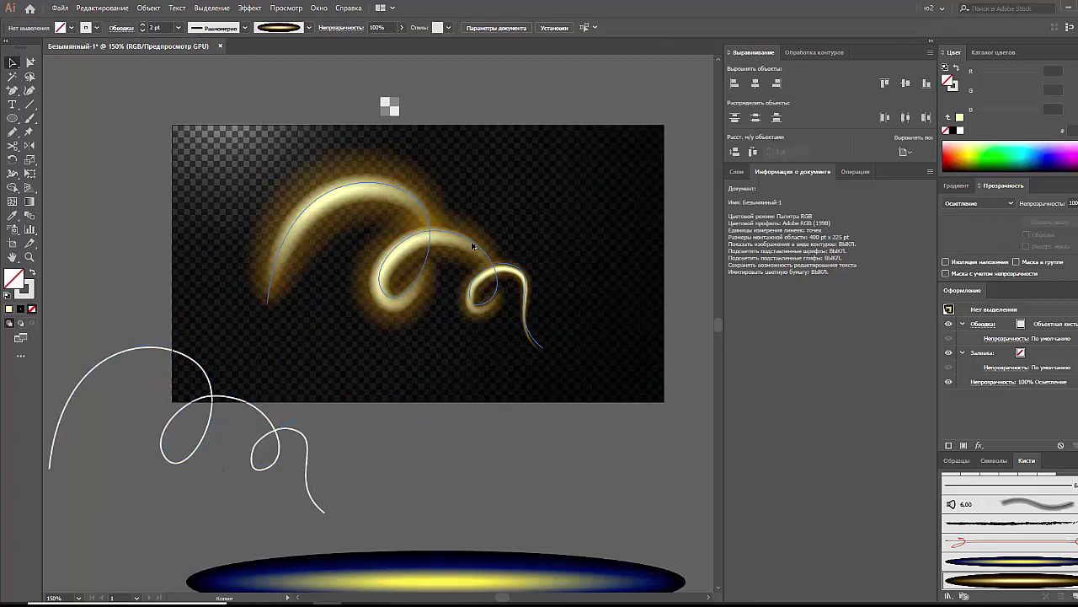
left_click(245, 28)
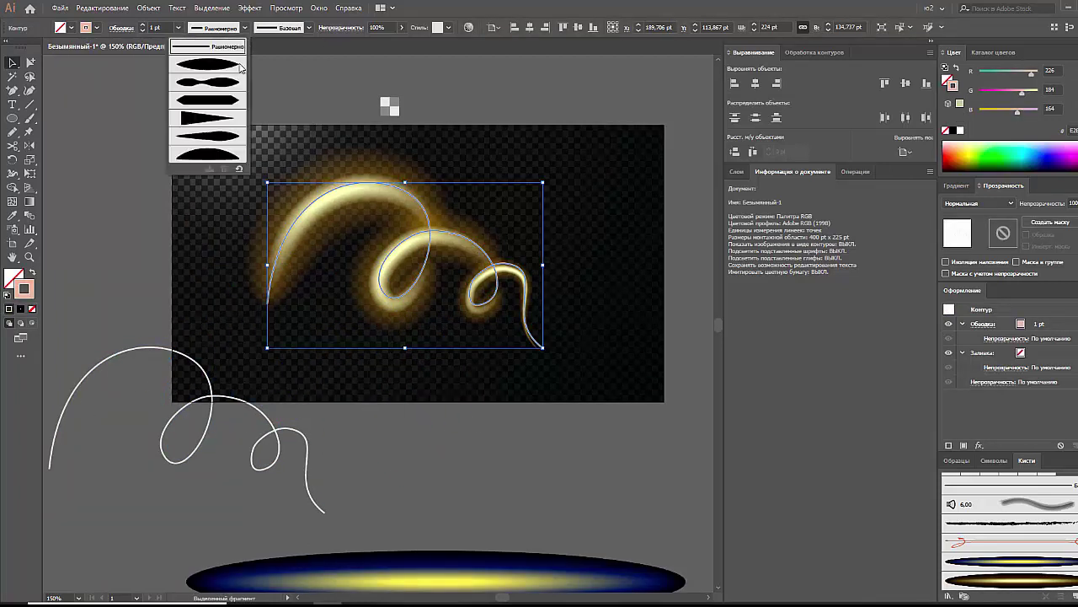
left_click(210, 59)
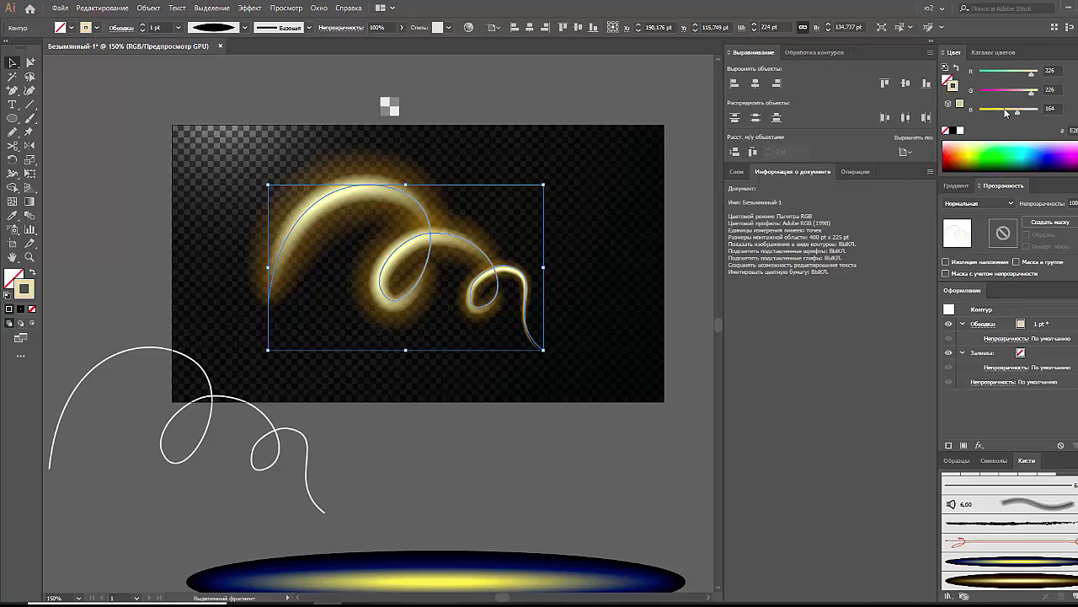
left_click(1072, 52)
left_click(996, 94)
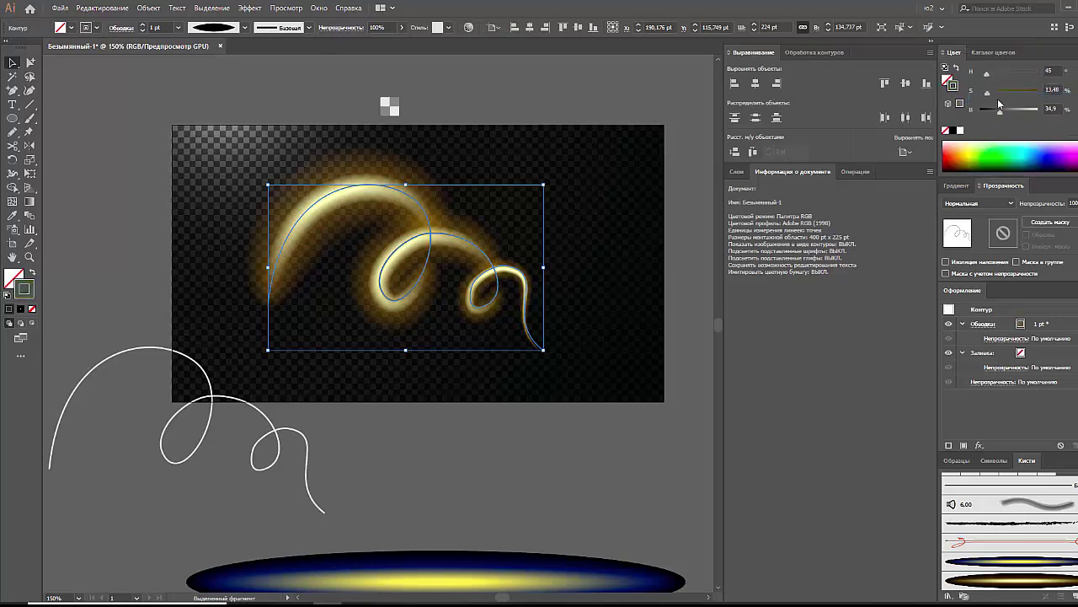
left_click(977, 203)
left_click(978, 301)
left_click(965, 148)
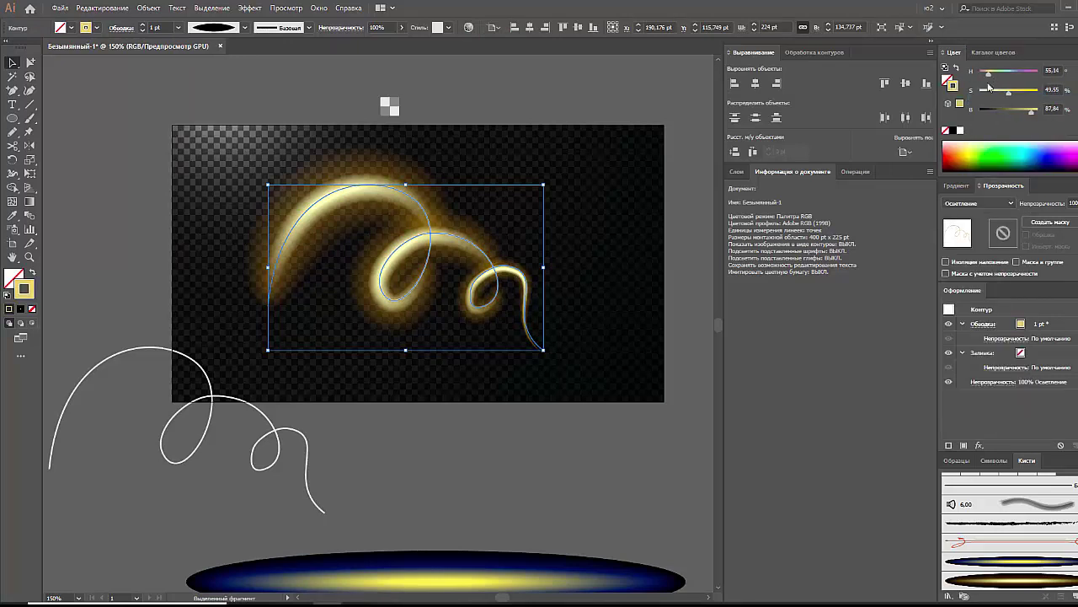
left_click(669, 223)
Set the thin line's stroke weight to 0.25 pt
left_click(485, 257)
left_click(177, 28)
left_click(181, 39)
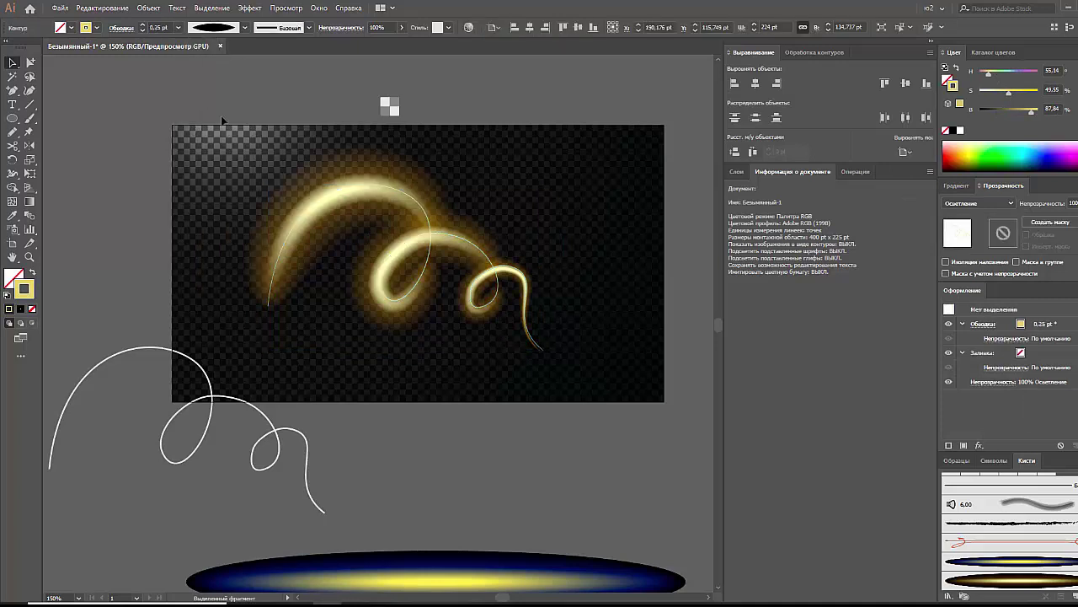
left_click(224, 120)
Give the thin line a gradient stroke with a yellow stop at its start
left_click(492, 263)
left_click(973, 270)
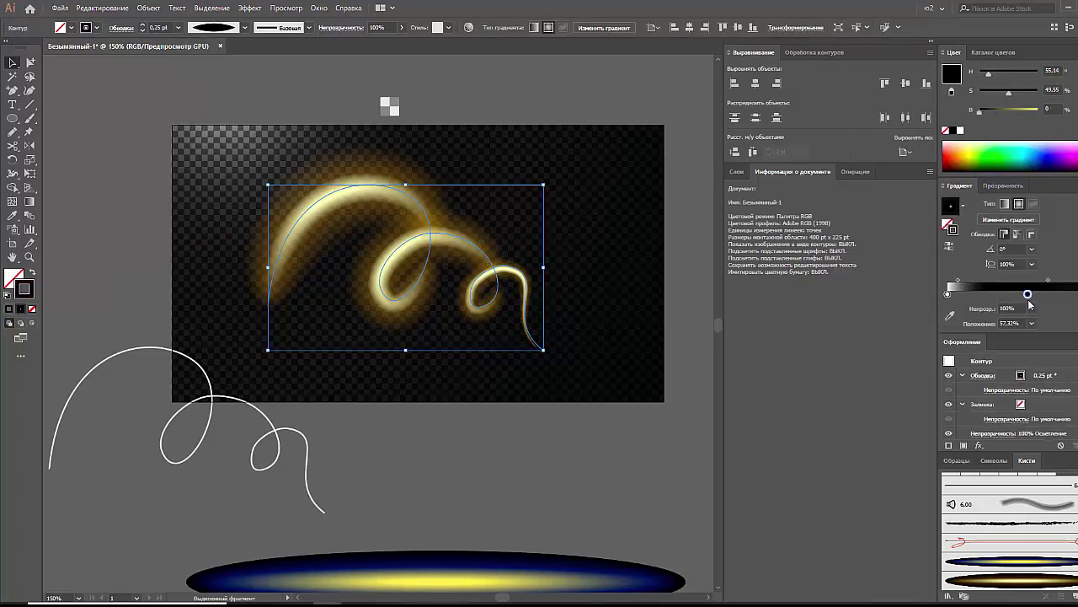
left_click(1072, 52)
left_click(931, 84)
left_click(969, 153)
left_click(969, 153)
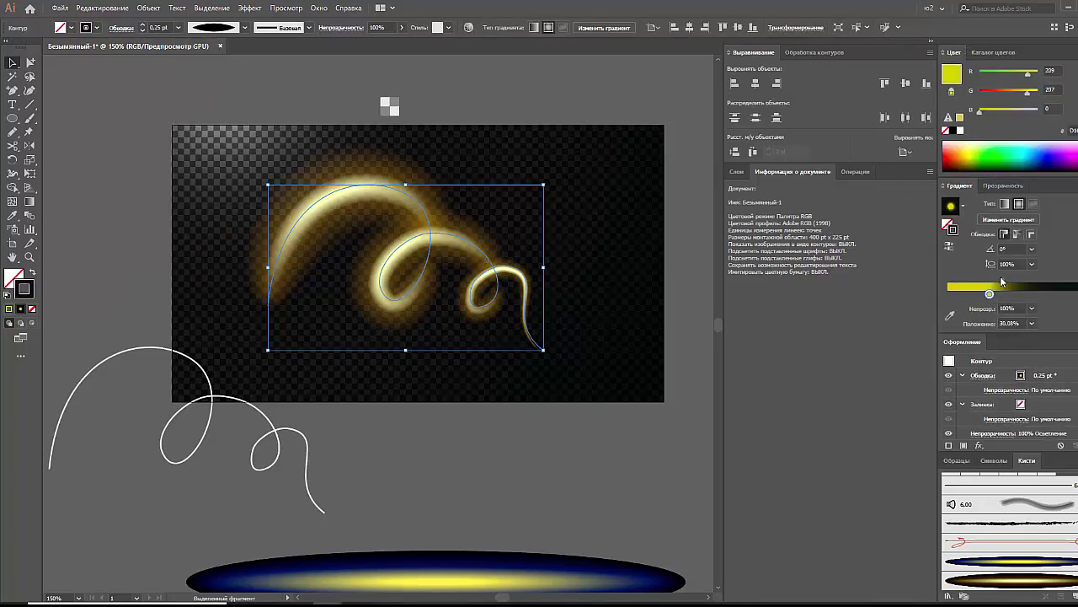
left_click_drag(989, 293, 949, 294)
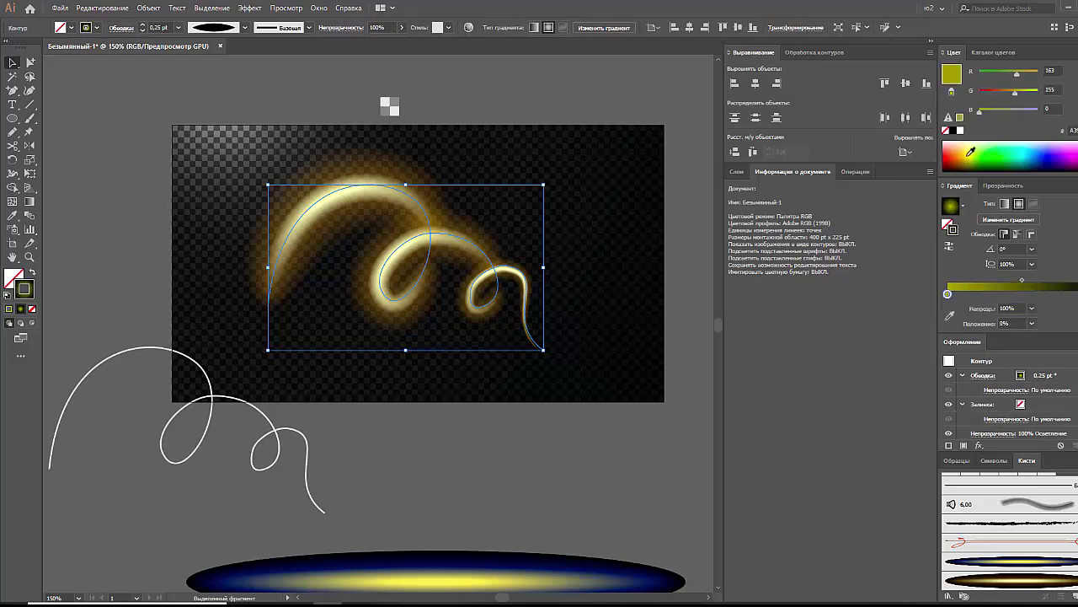
left_click(712, 274)
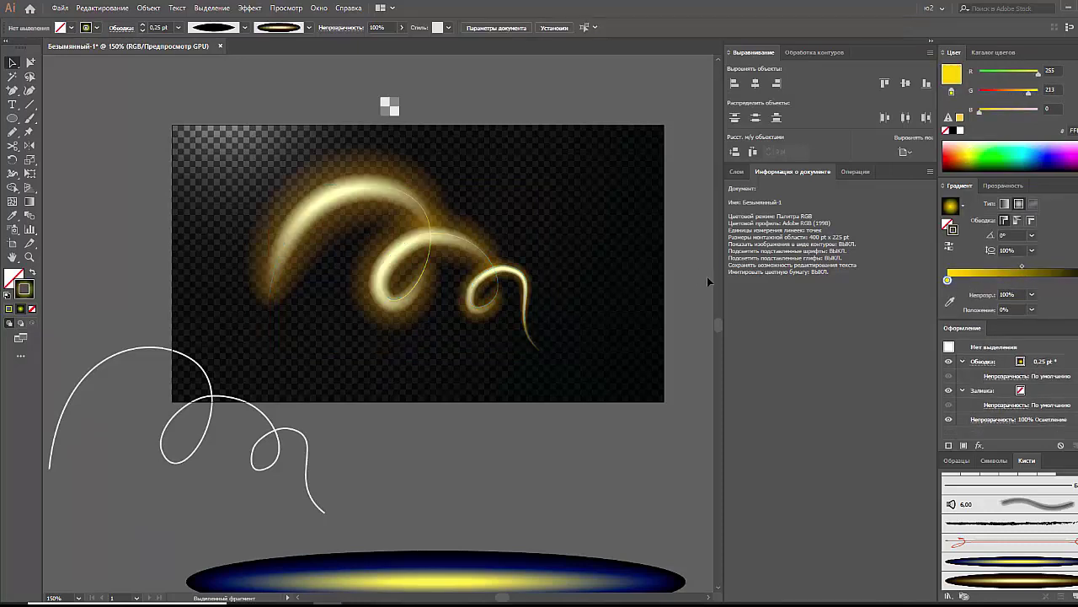
Split the line in isolation mode with Scissors, then reverse the left arc's gradient
left_click(429, 268)
right_click(428, 268)
left_click(463, 337)
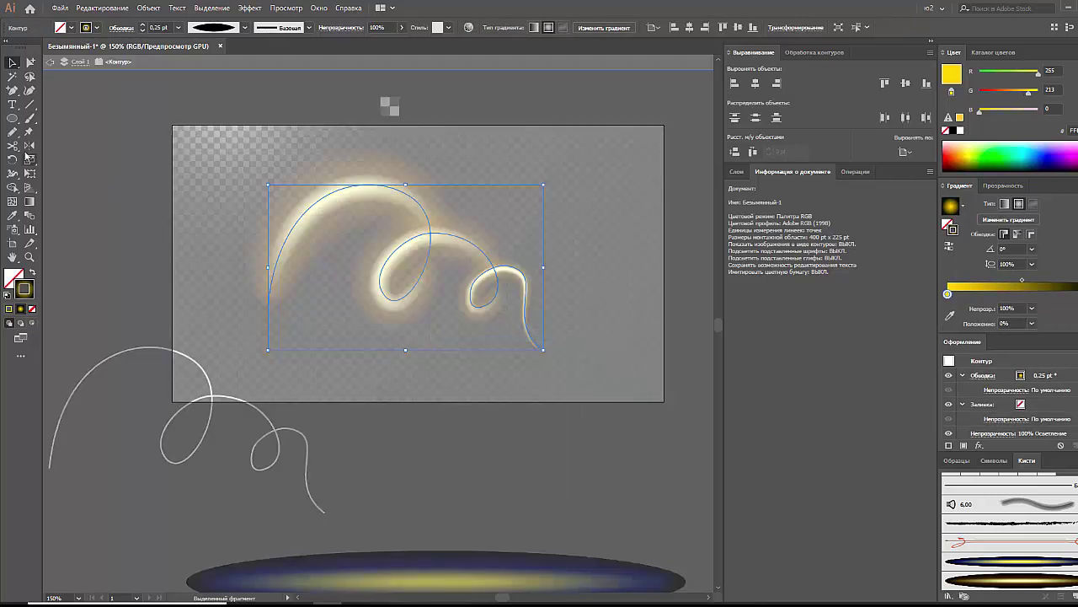
key("c")
left_click(496, 272)
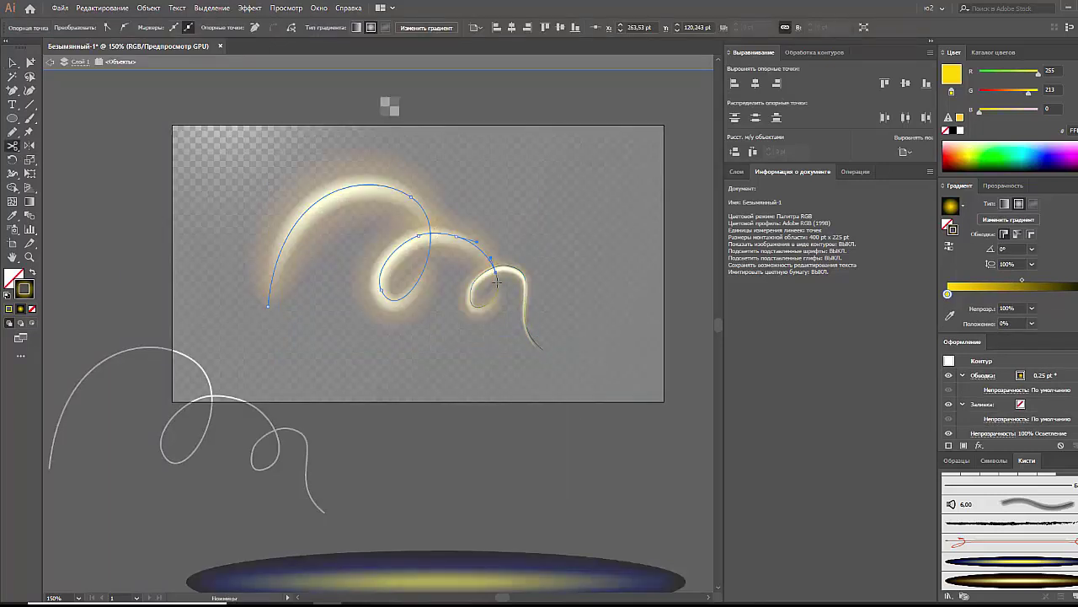
key("v")
key("Escape")
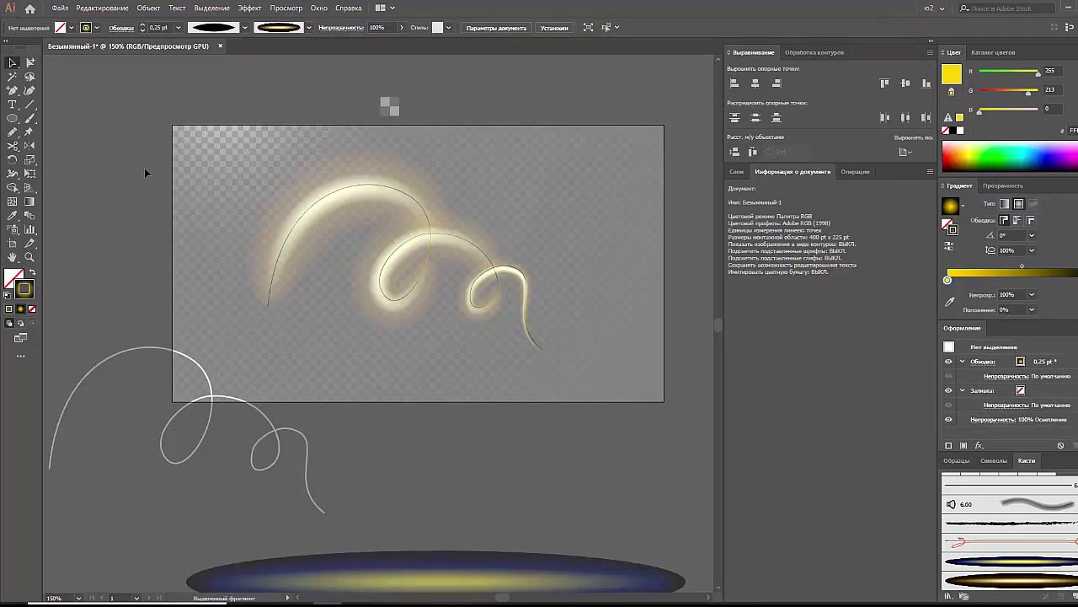
left_click(950, 250)
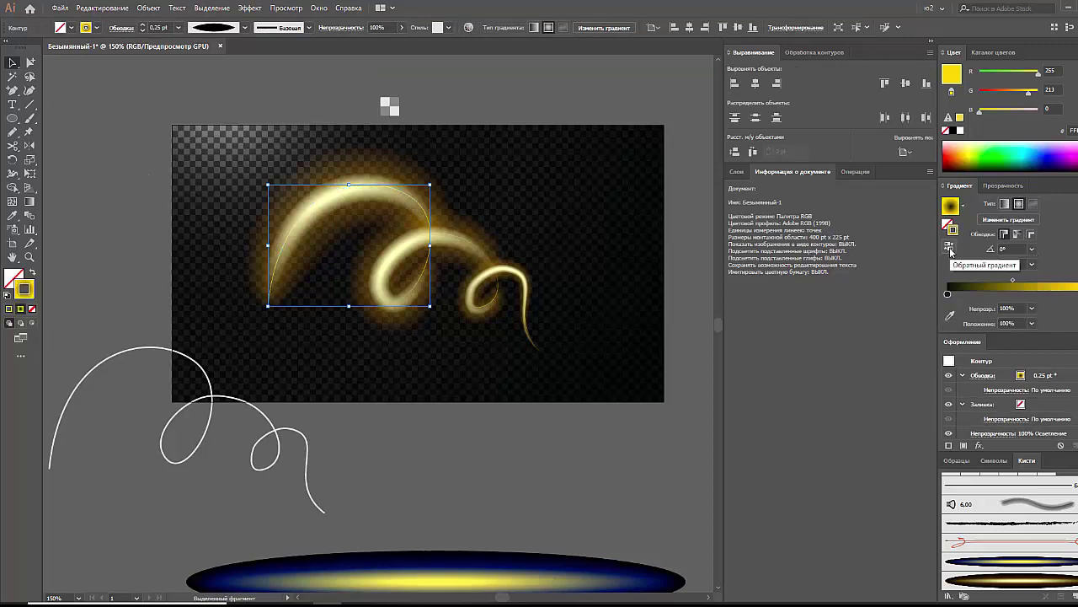
Shift the arc's gradient midpoint toward yellow and make the gradient linear
left_click_drag(1012, 279, 1031, 282)
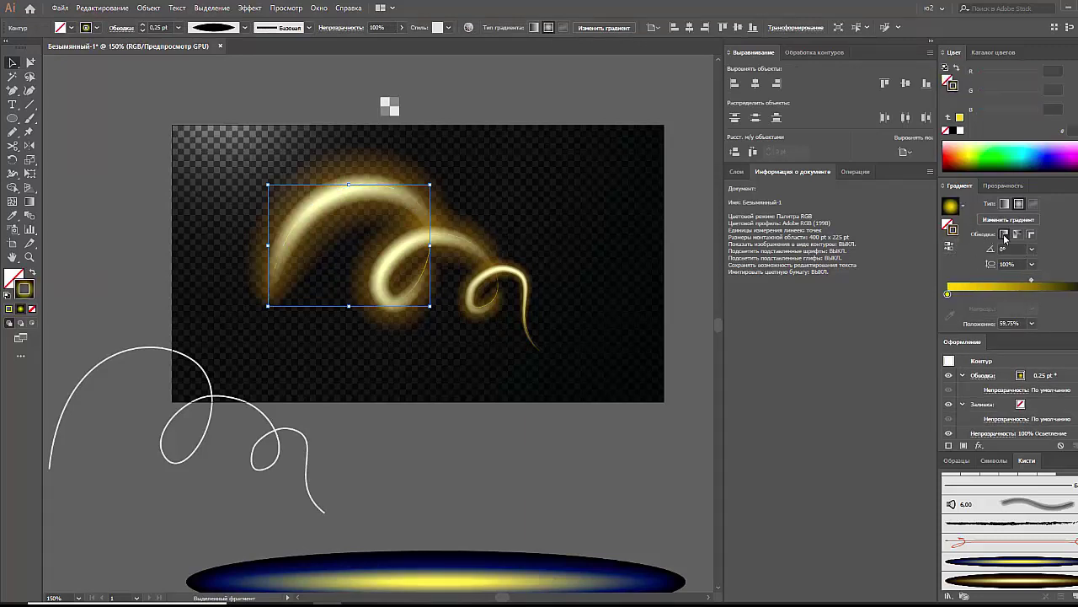
left_click(1004, 203)
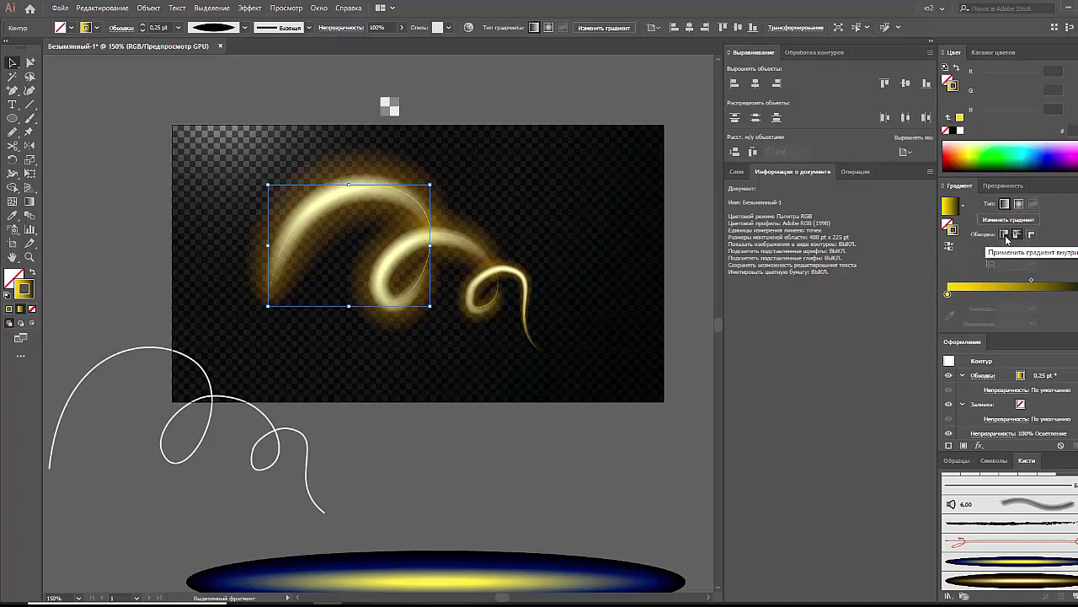
left_click(434, 263)
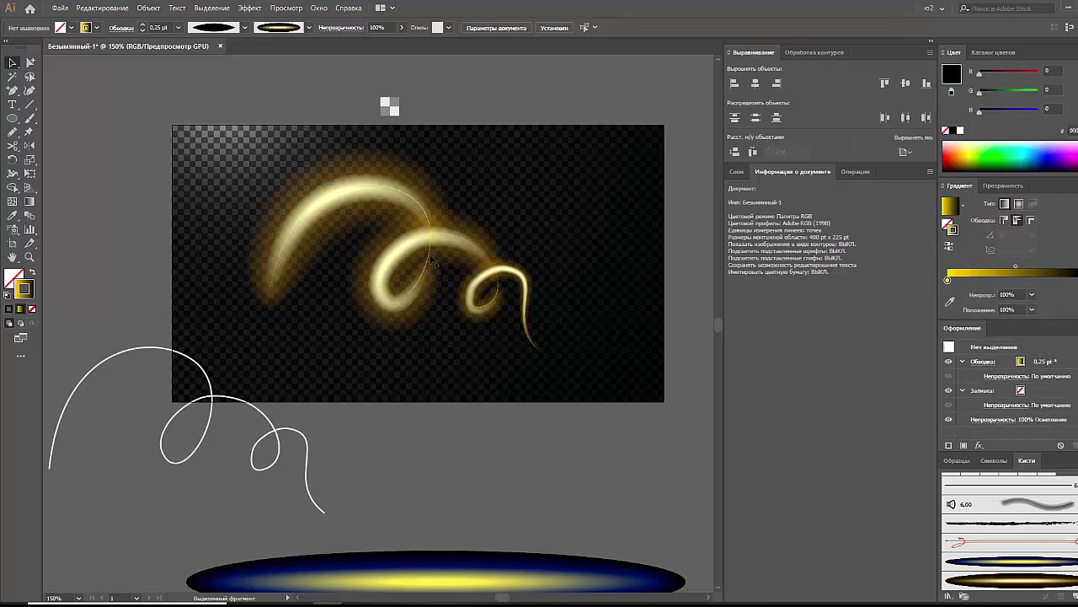
left_click(434, 263)
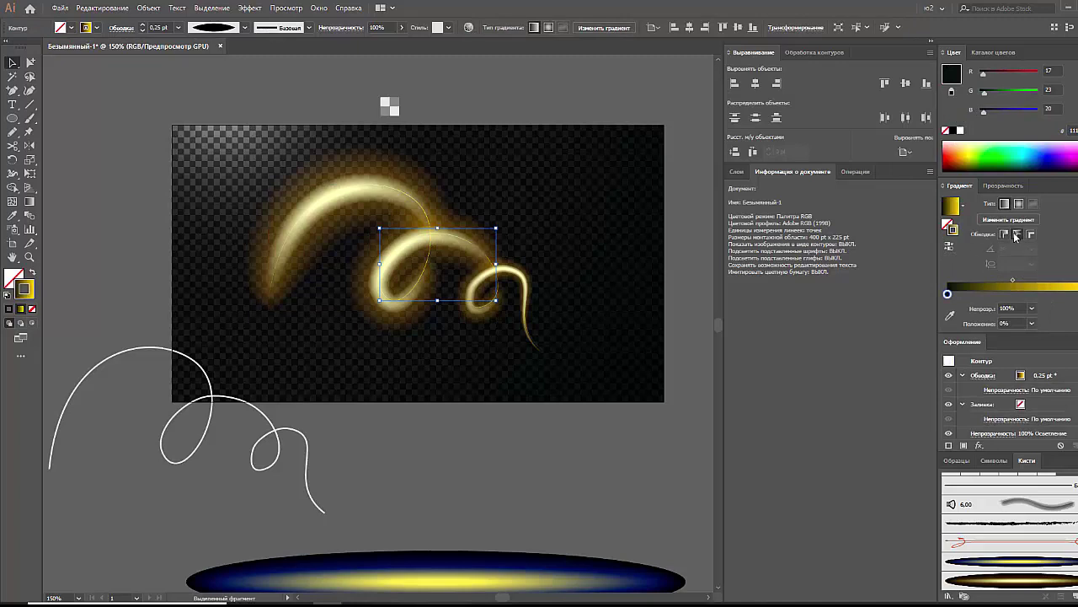
Make the small right swirl's gradient run along its stroke
left_click(593, 292)
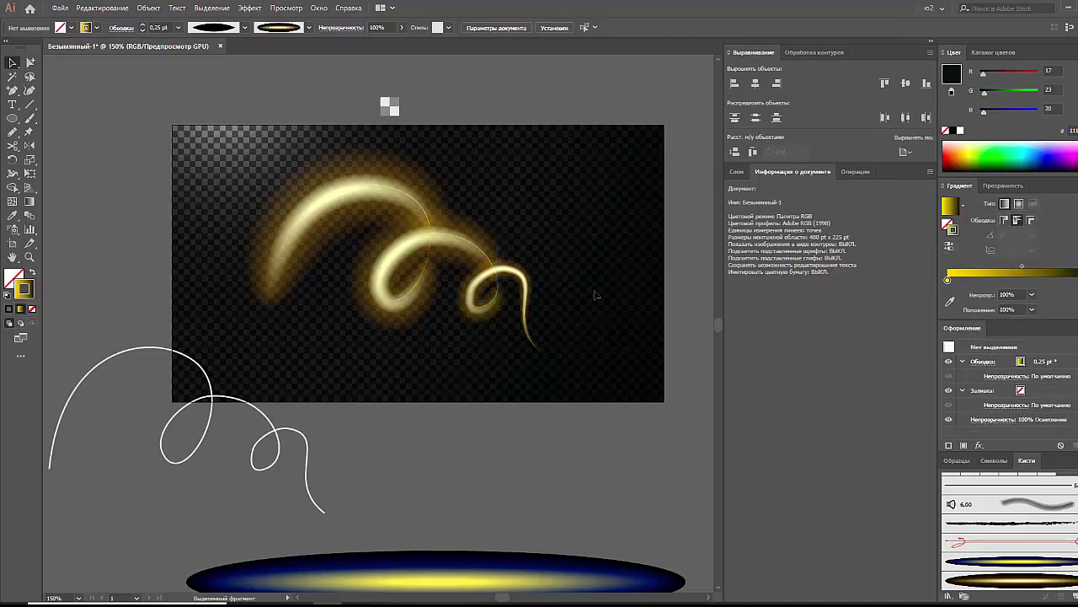
left_click(524, 280)
left_click_drag(525, 279, 607, 290)
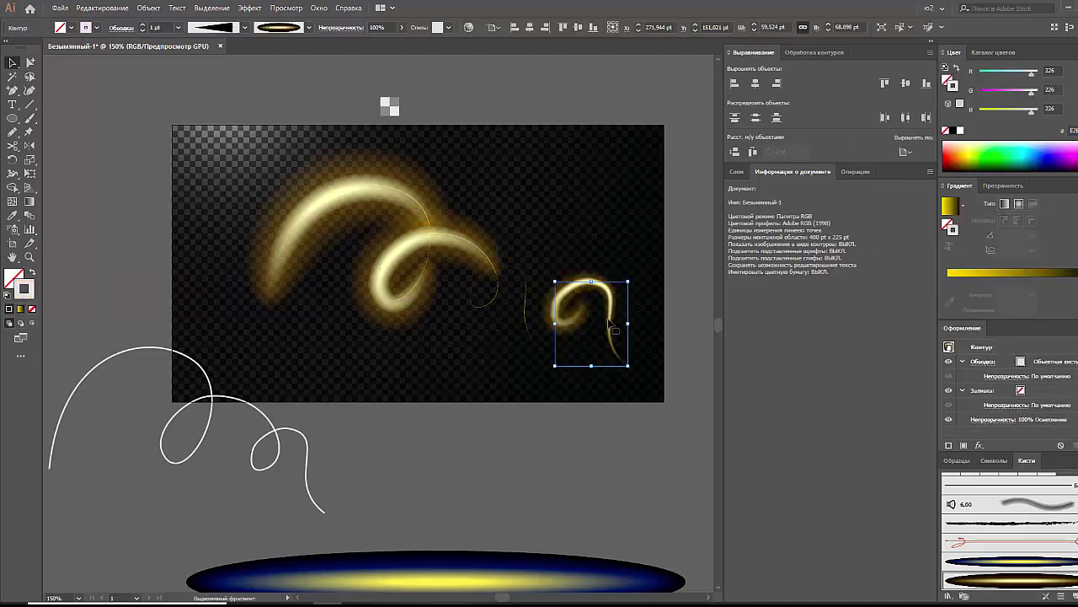
key("ctrl+z")
key("ctrl+z")
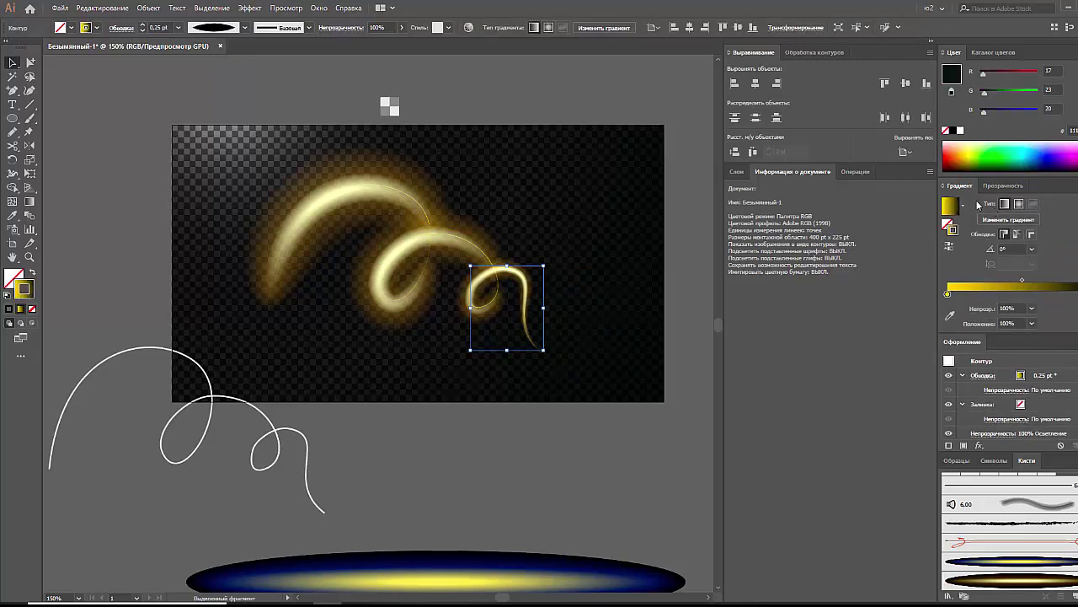
left_click(1017, 235)
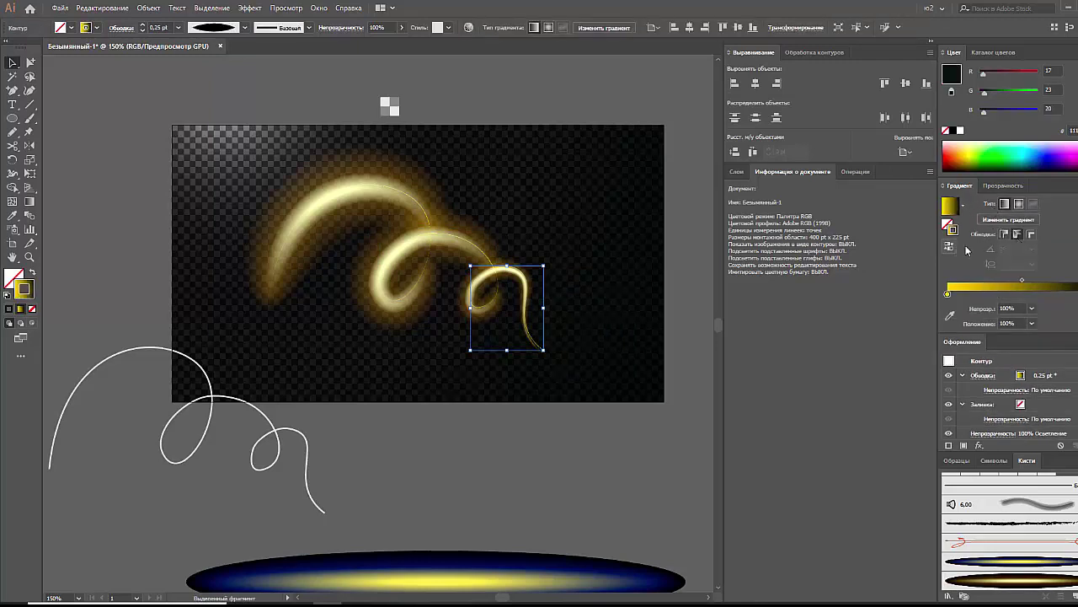
left_click(705, 261)
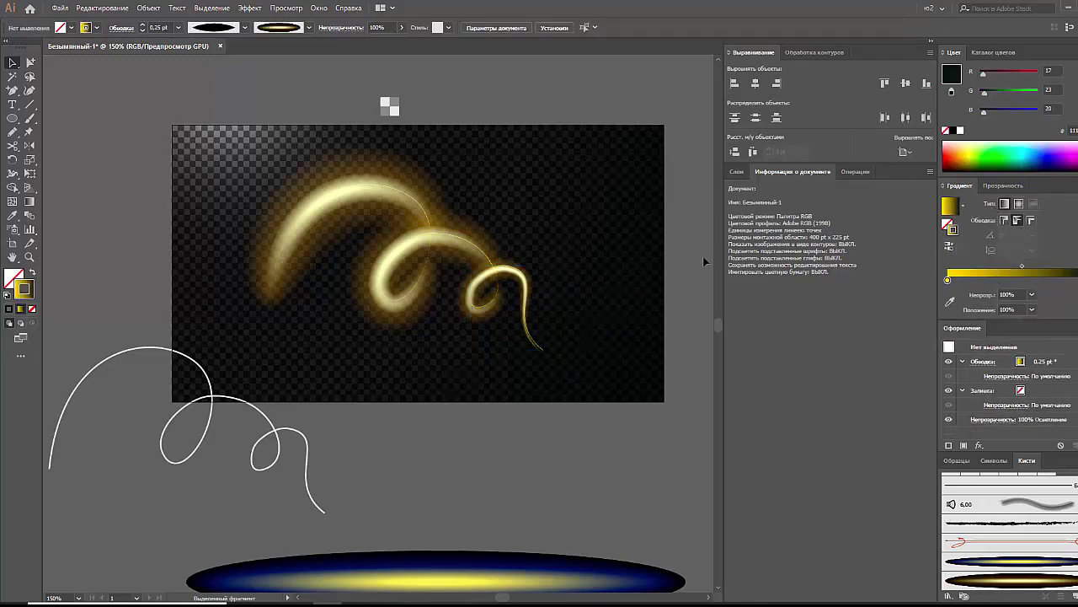
left_click(539, 348)
Duplicate the large left arc, thin the copy to 1 pt and lower its opacity
left_click(667, 337)
left_click(288, 293)
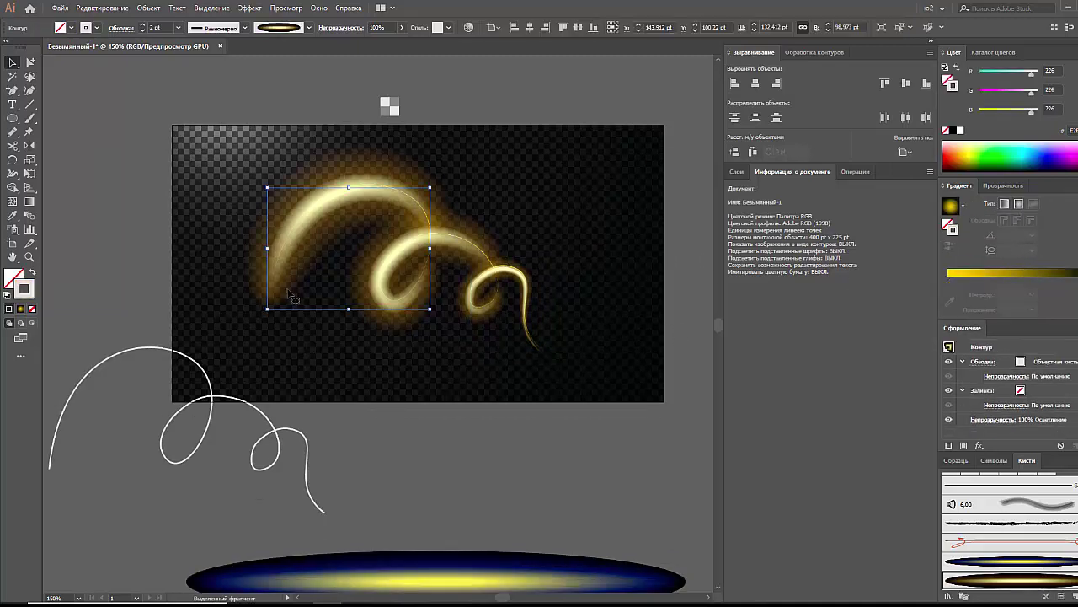
left_click_drag(289, 293, 216, 255)
left_click(178, 27)
left_click(189, 81)
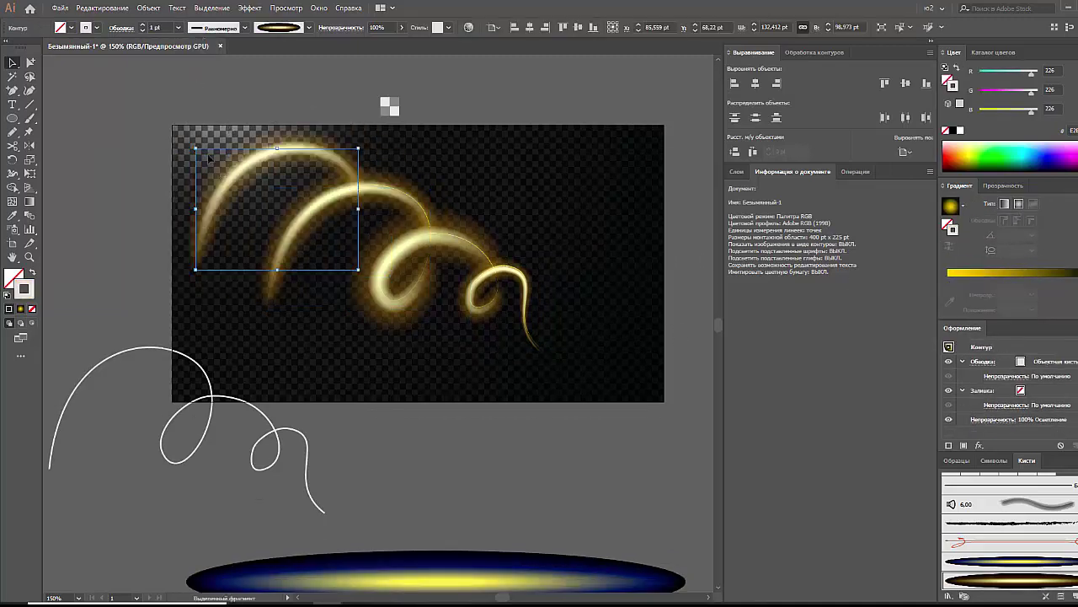
left_click(401, 27)
left_click_drag(407, 46, 368, 45)
Set the faded copy's stroke to 4 pt and position it back over the arc
left_click(178, 27)
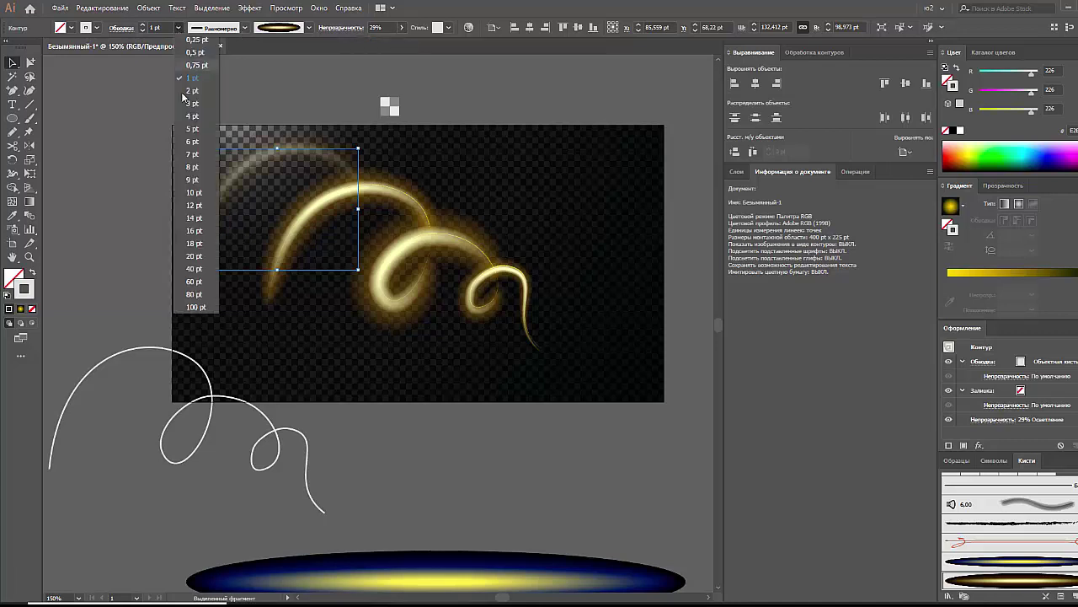
left_click(196, 167)
left_click(178, 27)
left_click(193, 124)
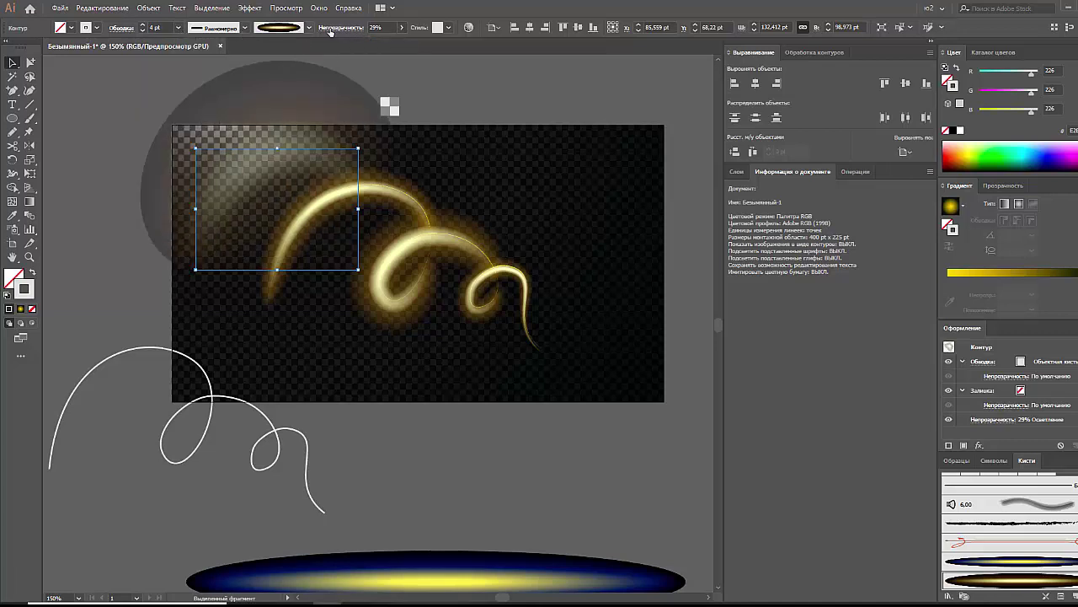
left_click_drag(330, 111, 493, 113)
left_click(327, 169)
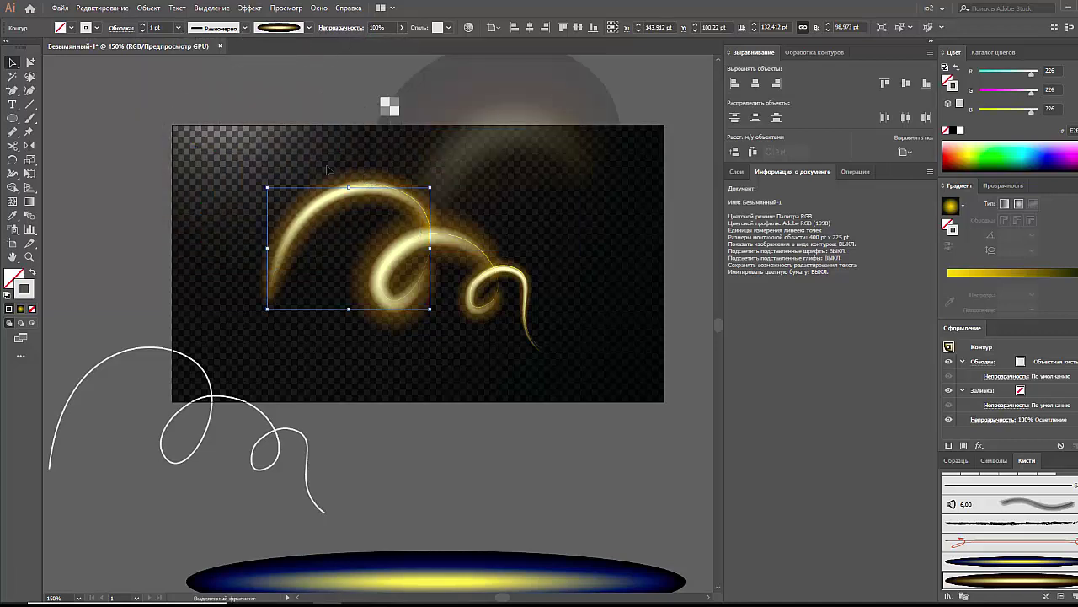
left_click(178, 27)
left_click(193, 124)
mouse_move(562, 180)
left_mouse_down()
mouse_move(385, 160)
mouse_move(419, 163)
left_mouse_up()
Rotate the faded copy slightly and set its blend mode to Screen (Осветление)
left_click(1003, 185)
left_click(977, 203)
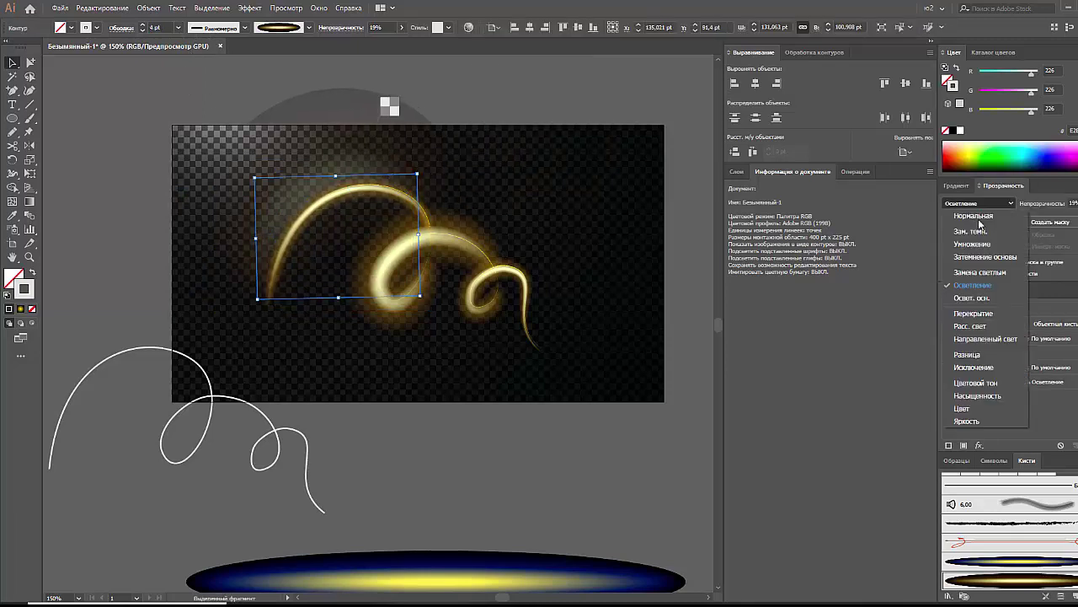
left_click(958, 297)
left_click(982, 203)
left_click(977, 282)
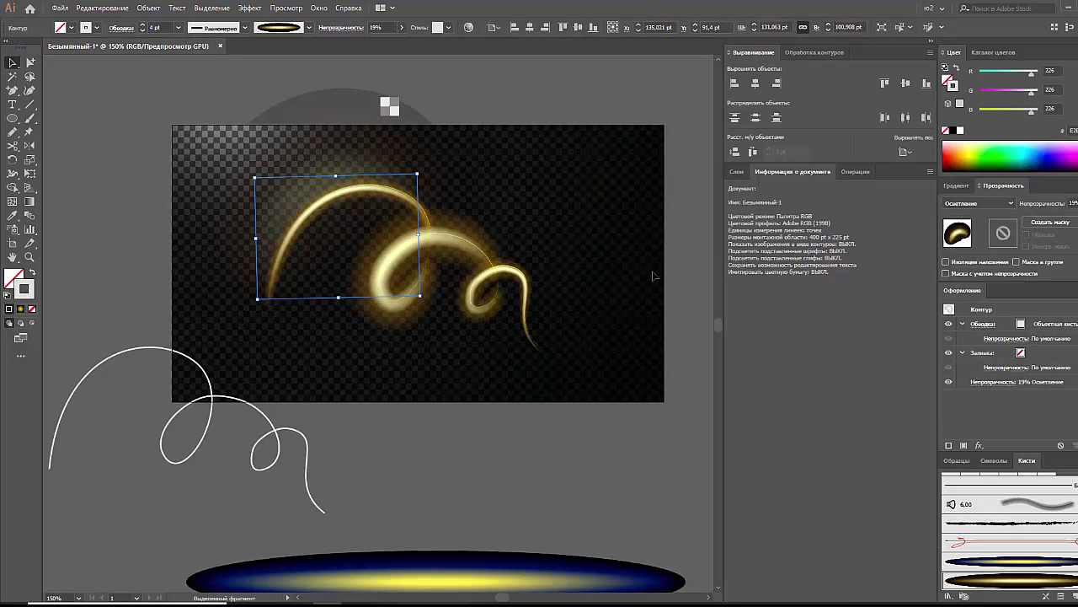
left_click(655, 275)
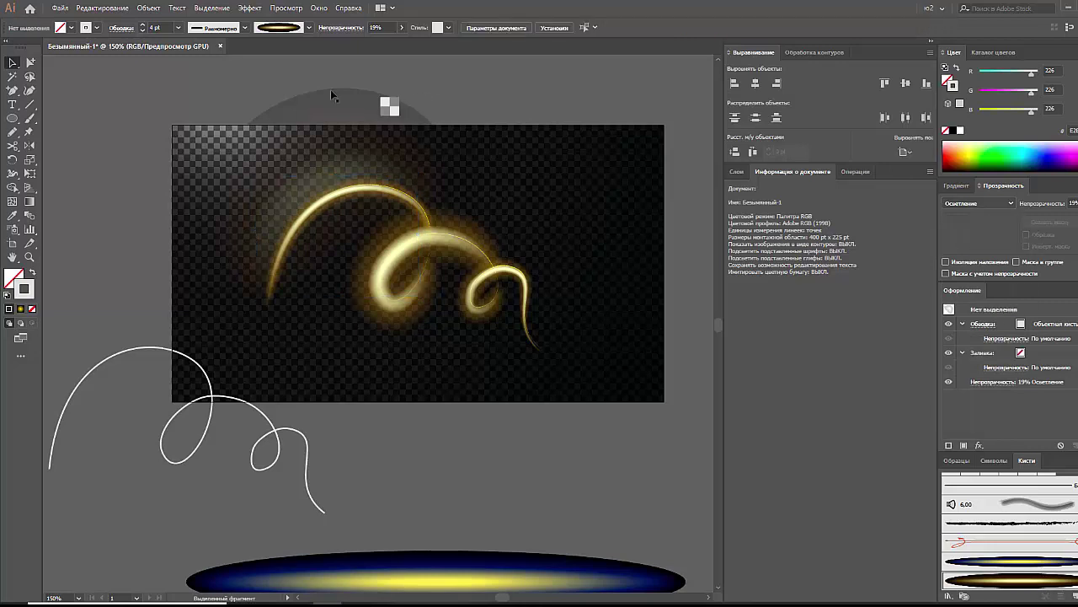
Draw a small white circle and drag it into the Brushes panel as a new brush
left_click(13, 119)
left_click_drag(145, 123, 147, 126)
key("v")
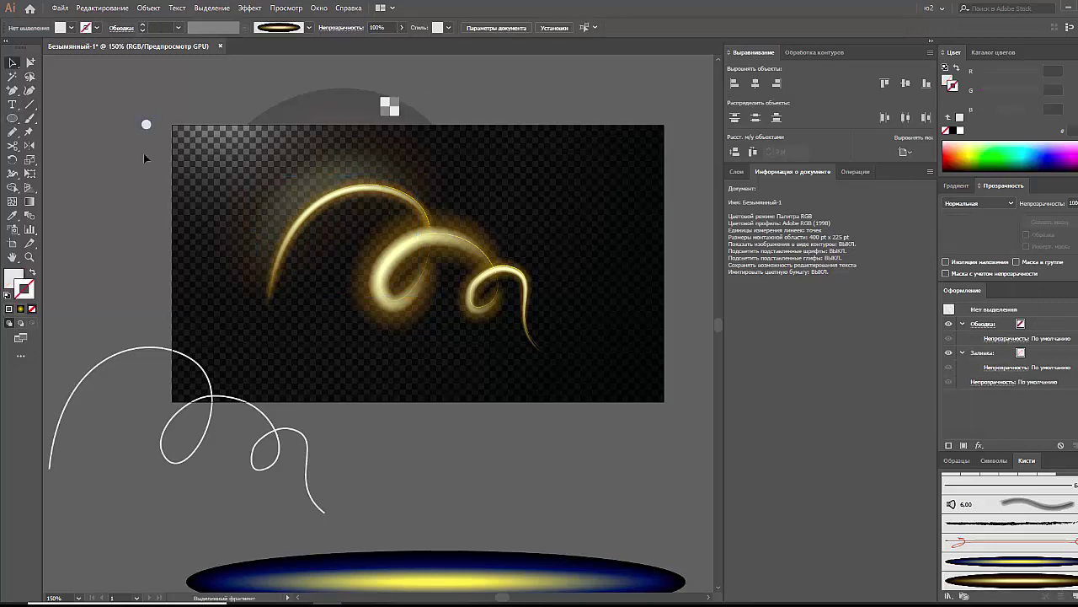
mouse_move(644, 368)
left_mouse_down()
mouse_move(685, 446)
mouse_move(1007, 531)
left_mouse_up()
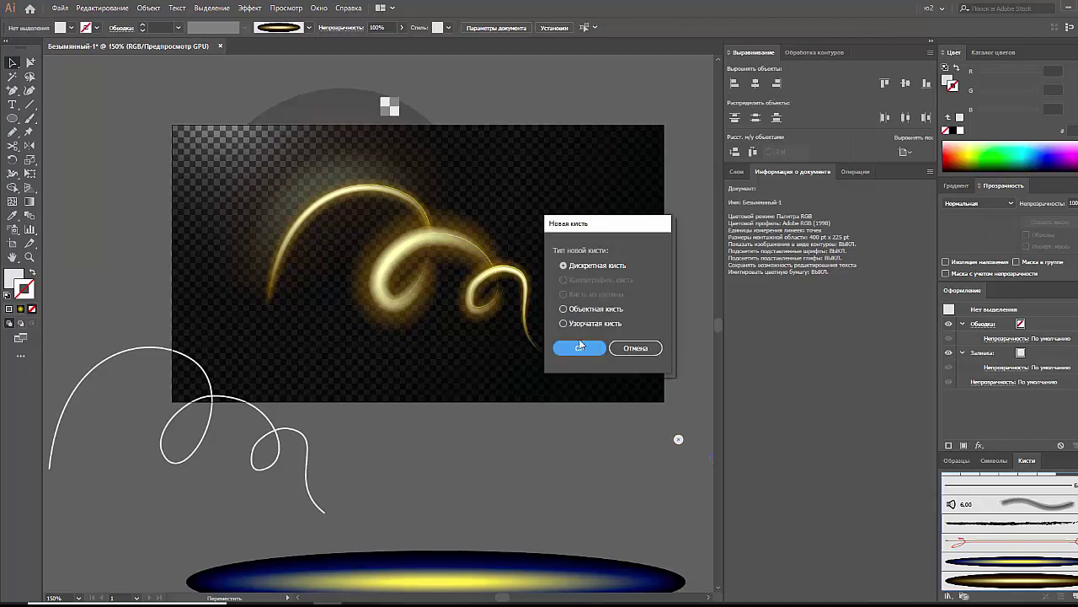
Create a Scatter Brush from the dot with random size and random spacing
left_click(571, 346)
left_click(750, 202)
left_click(733, 220)
left_click(750, 219)
left_click(733, 237)
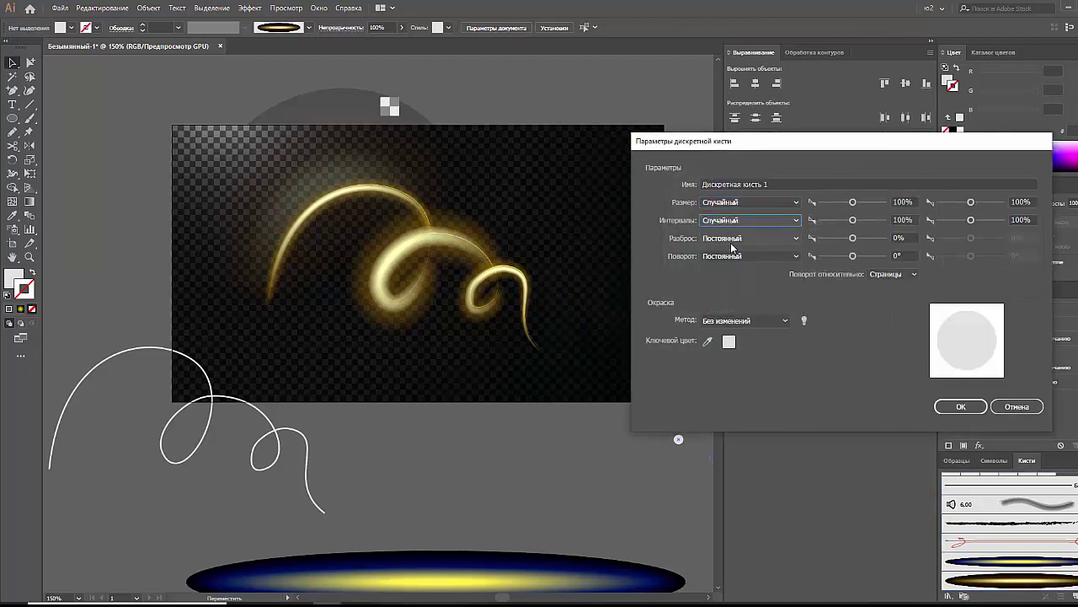
left_click(961, 406)
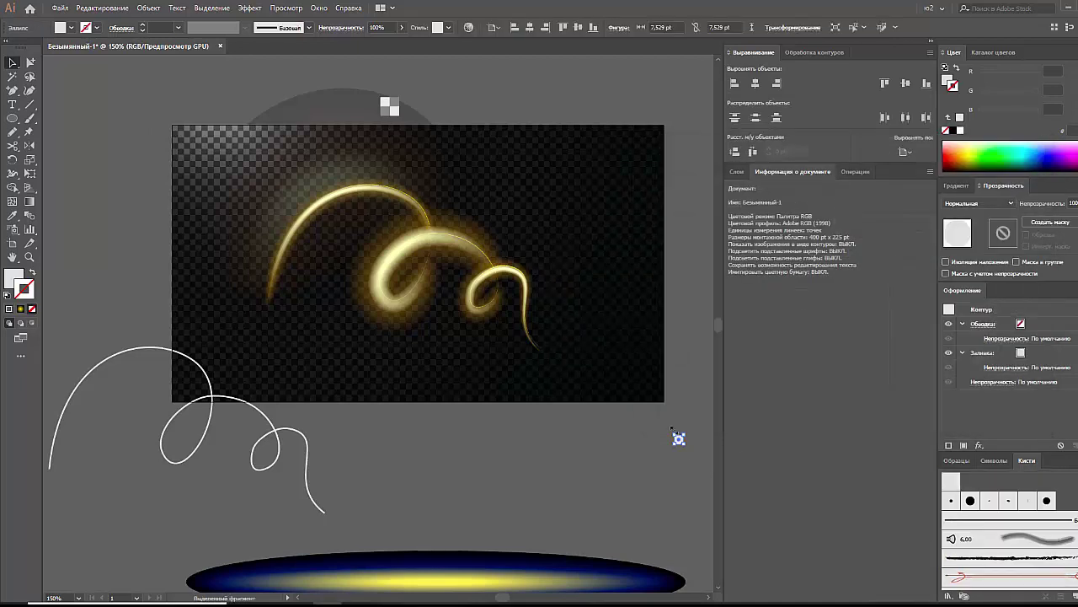
Draw a Pencil stroke along the middle swirl and apply the new dot brush
left_click(437, 238)
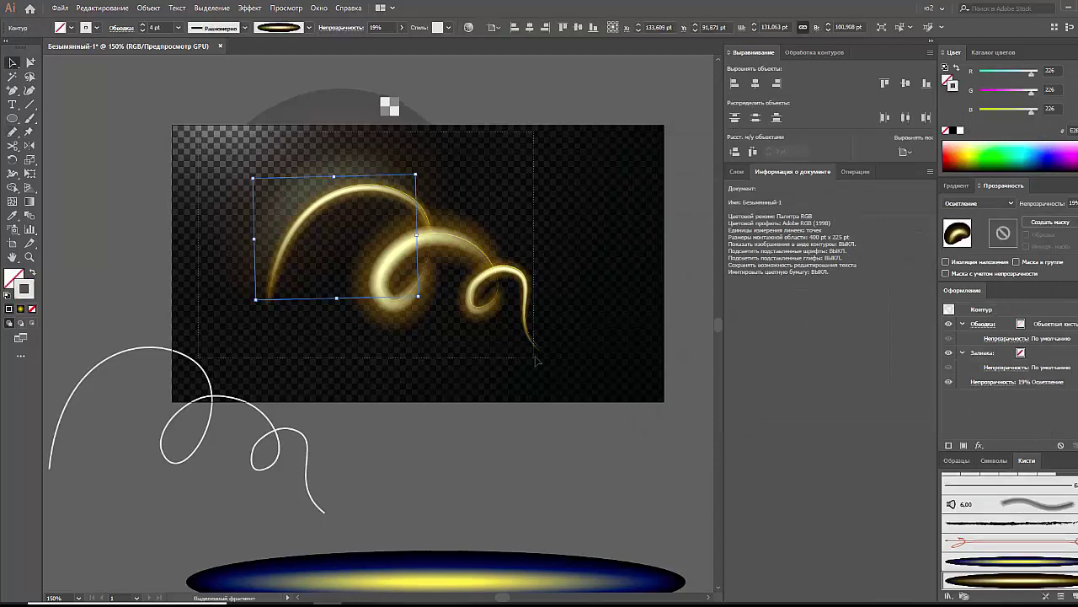
left_click(578, 243)
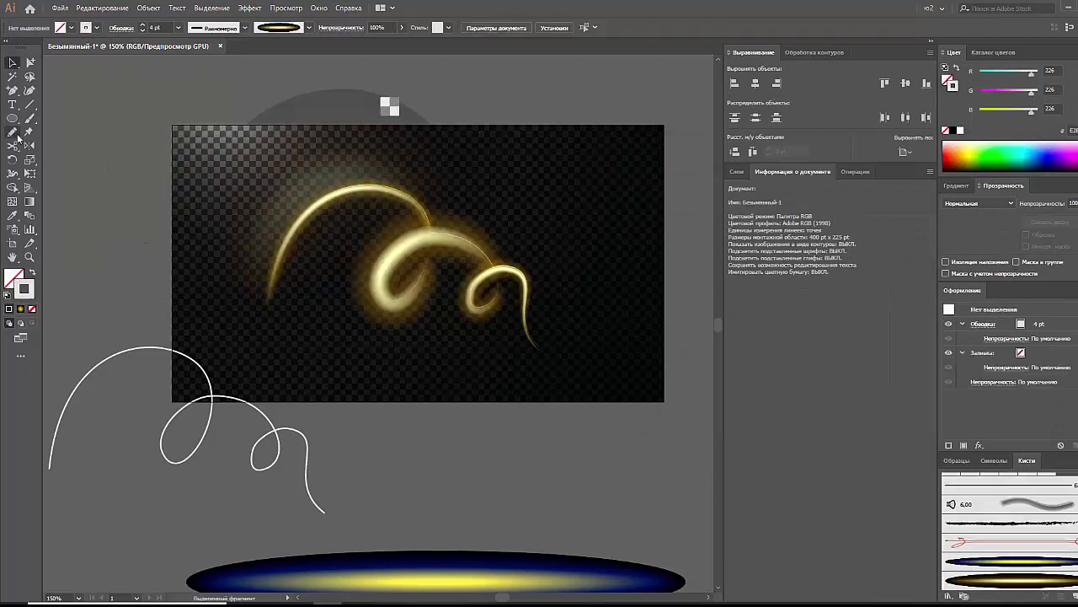
key("n")
left_click_drag(390, 262, 389, 263)
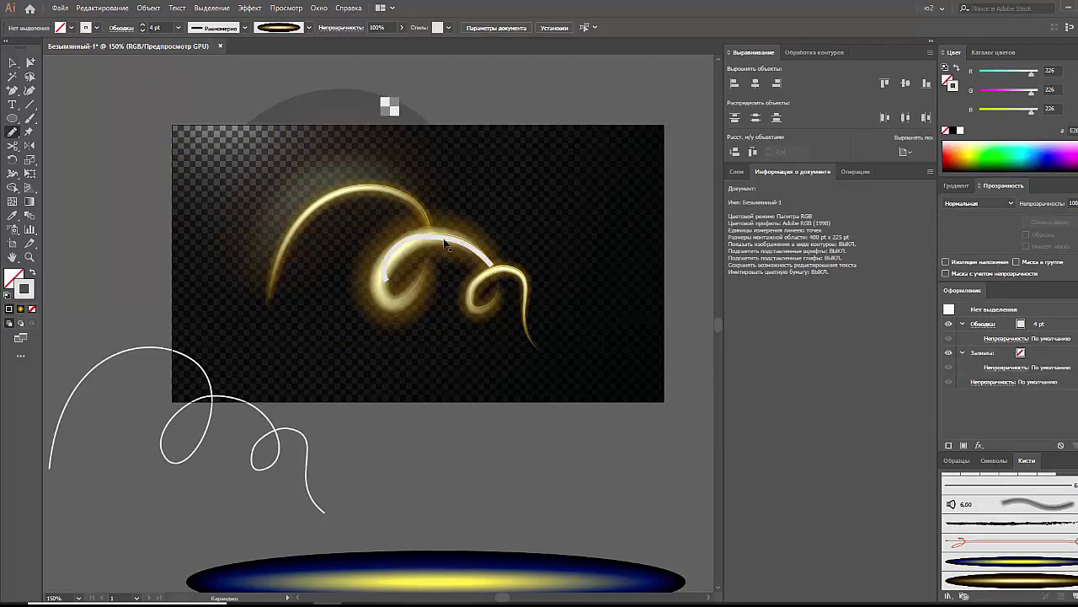
key("v")
scroll(977, 505, "up", 1)
left_click(950, 484)
Increase the dot brush's scatter and spacing to 250%, update the stroke, and group the dots
double_click(950, 483)
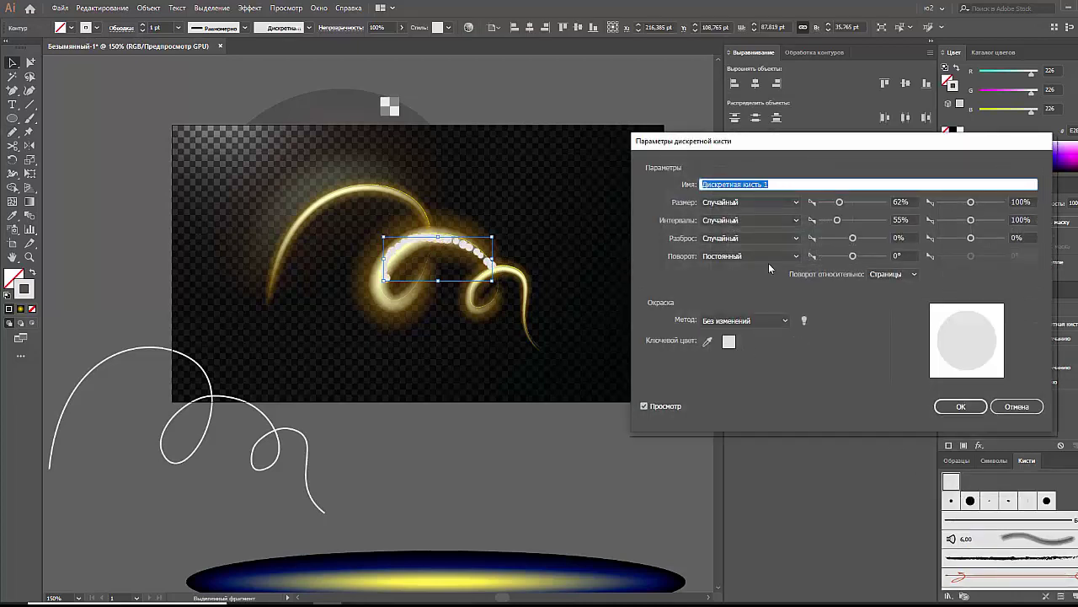
left_click(851, 220)
mouse_move(852, 238)
left_mouse_down()
mouse_move(838, 238)
mouse_move(828, 203)
left_mouse_up()
left_click_drag(972, 220, 977, 221)
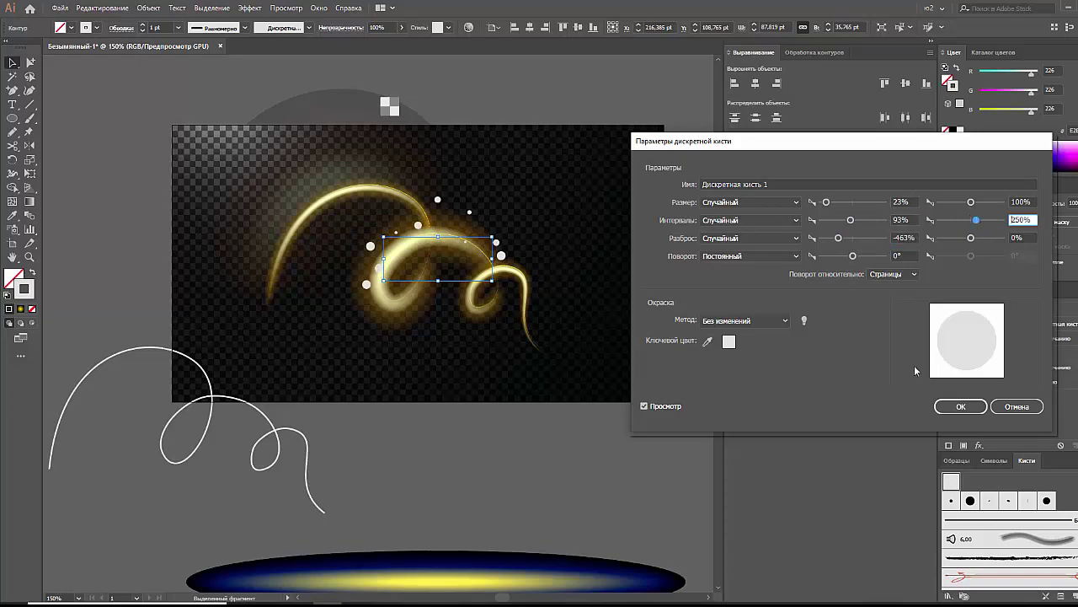
left_click(961, 406)
left_click(605, 319)
left_click(149, 8)
left_click(168, 144)
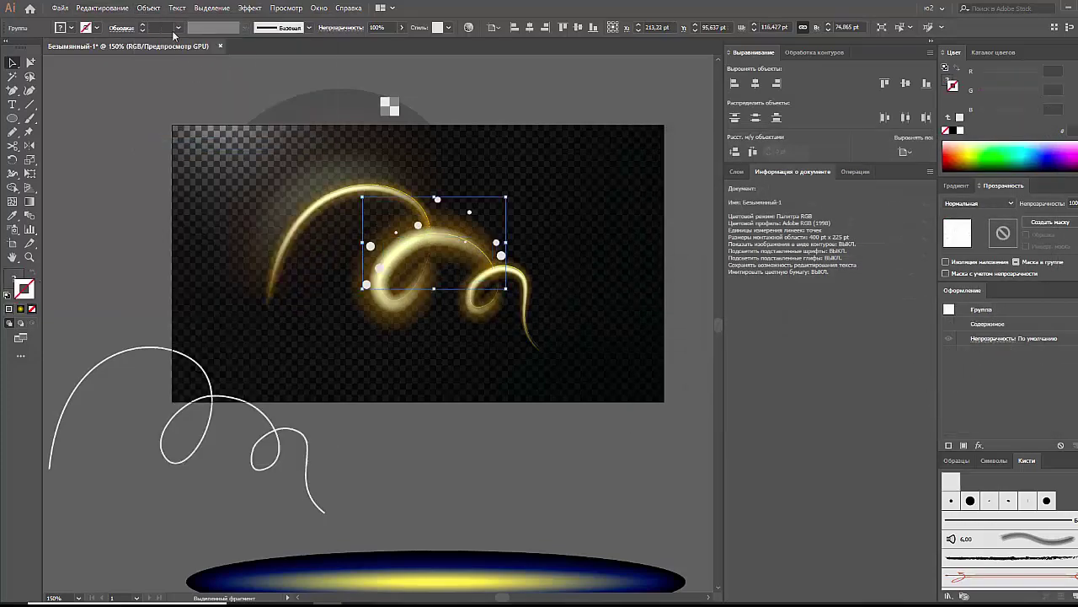
Zoom in close and select the sparkle circles
key("a")
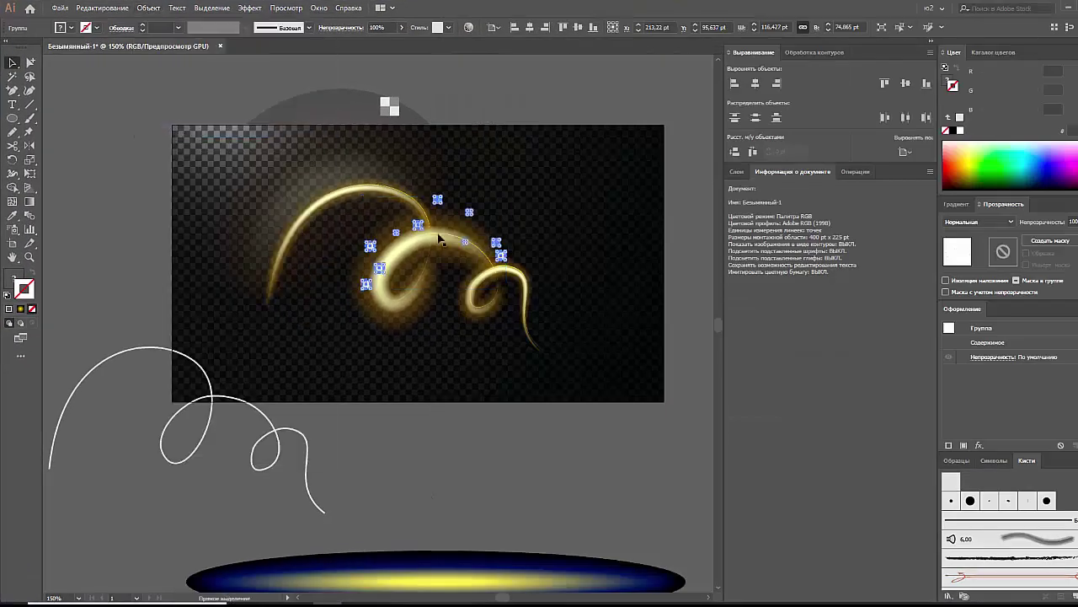
key("ctrl+plus")
key("ctrl+plus")
key("ctrl+plus")
key("ctrl+shift+a")
key("y")
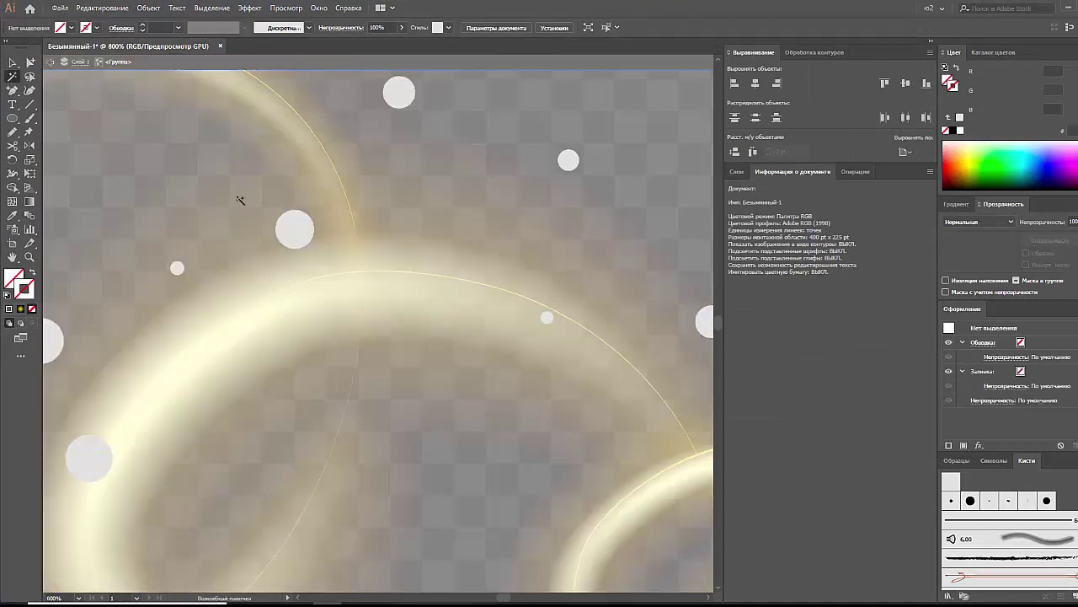
left_click(286, 223)
key("v")
left_click(294, 229)
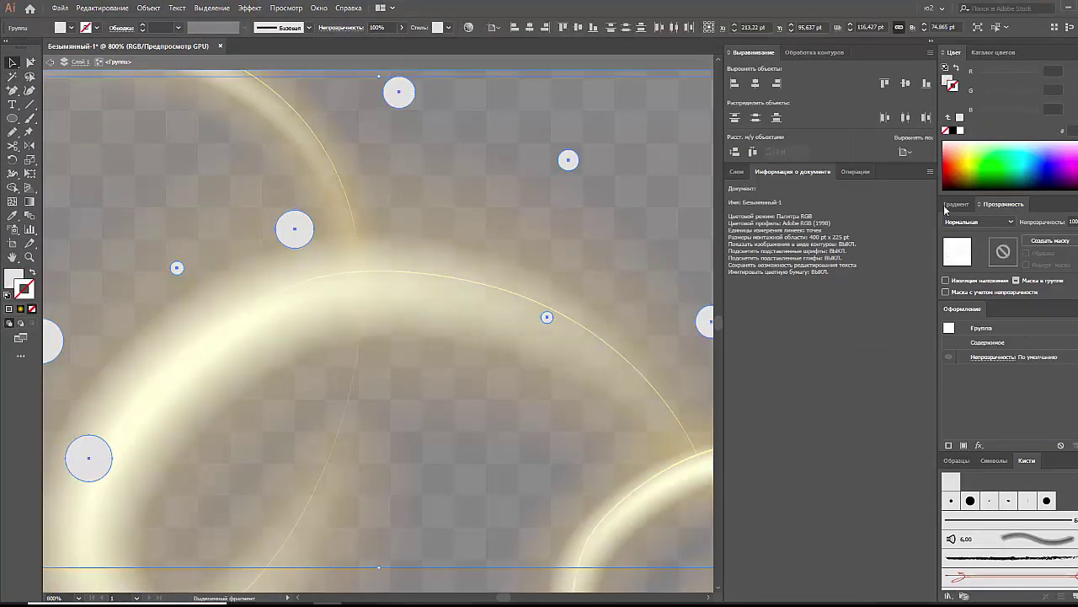
Fill the circles with a radial yellow-to-black gradient and set Screen blend mode
left_click(958, 204)
left_click(950, 224)
left_click_drag(1069, 298, 1037, 298)
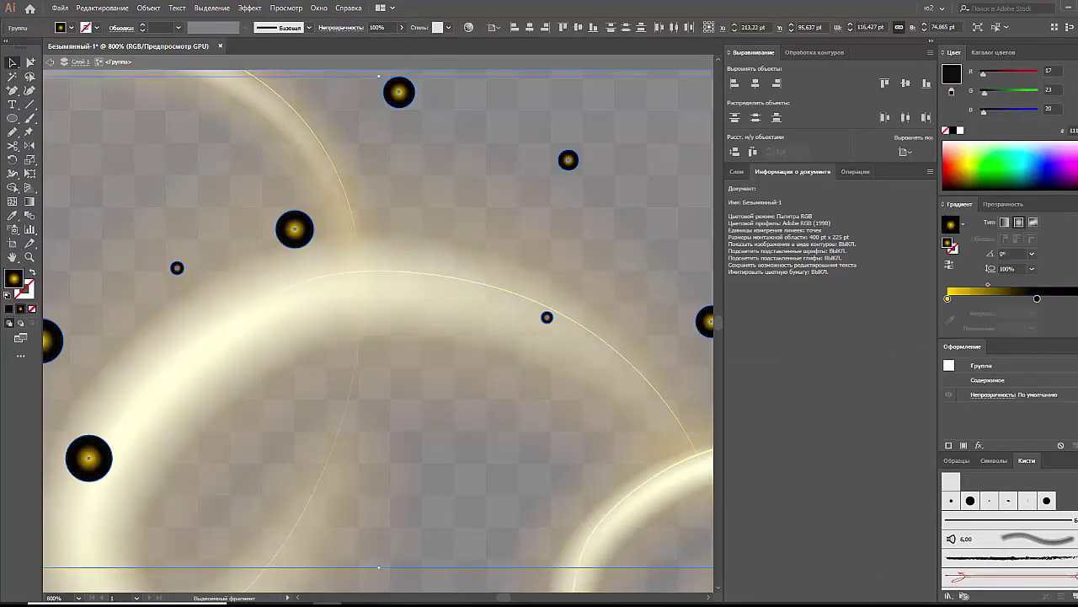
left_click(1003, 203)
left_click(973, 221)
left_click(977, 309)
key("ctrl+shift+a")
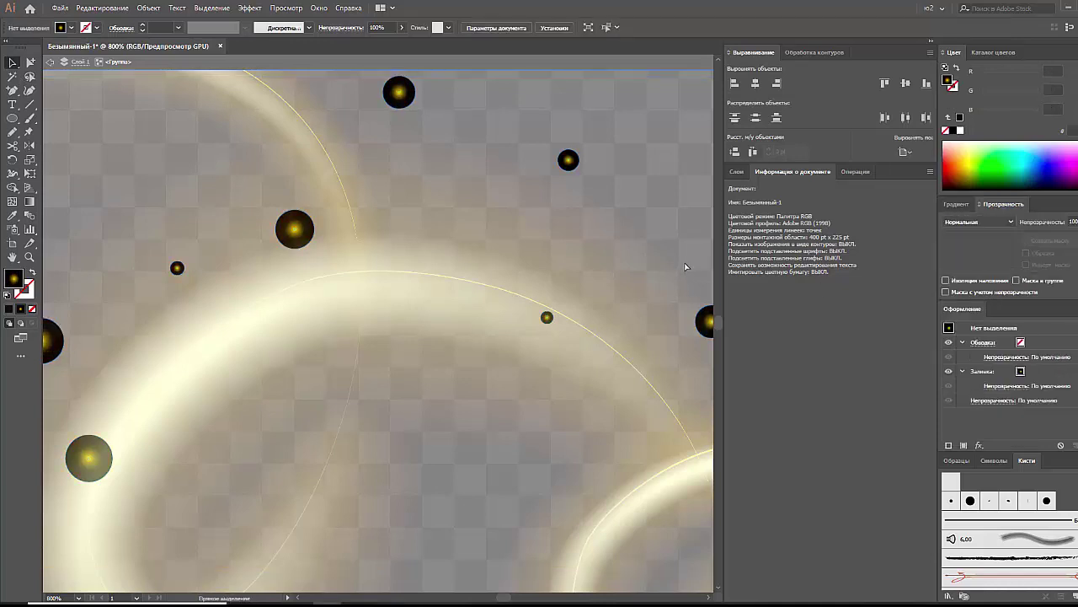
key("ctrl+0")
Move the sparkle gradient midpoint to 16.75% for a smaller bright core
left_click(339, 327)
left_click(958, 204)
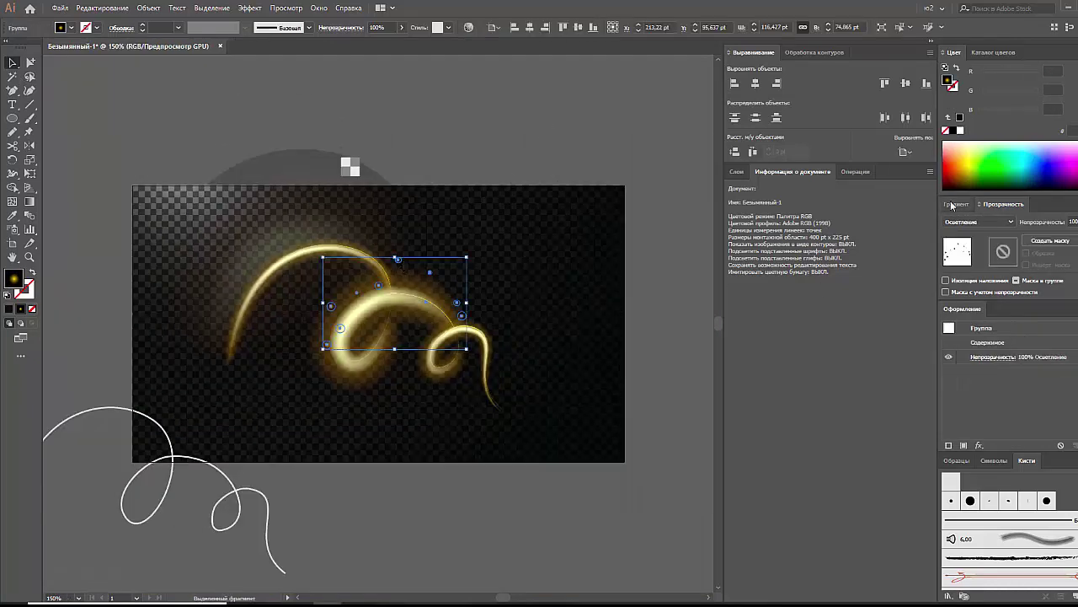
left_click_drag(968, 288, 962, 288)
left_click(464, 275)
Rotate and reposition the sparkle clusters along the top arc and swirl centre
left_click(400, 266)
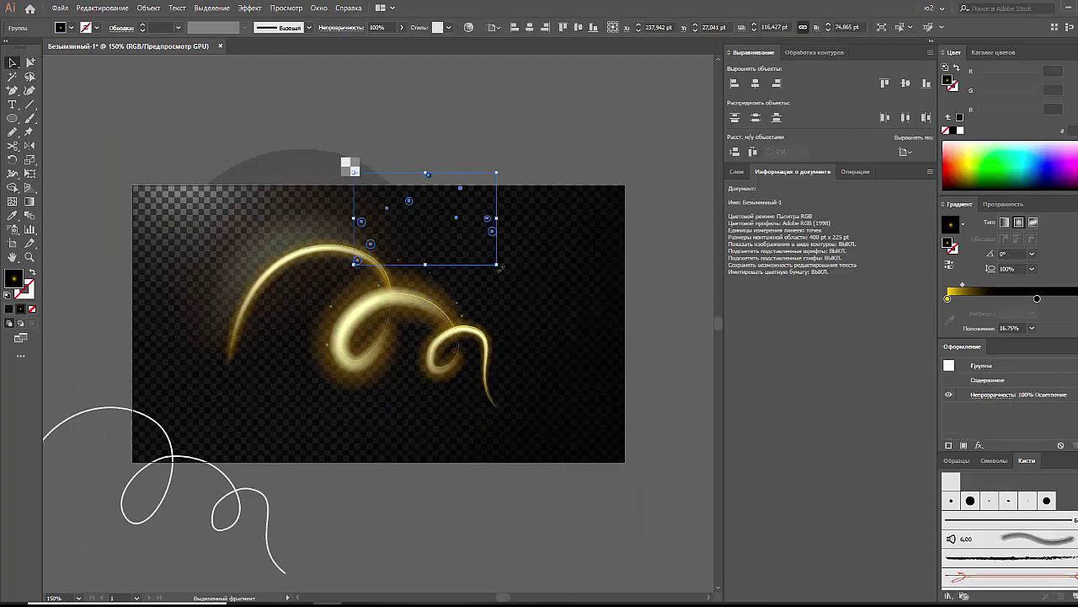
left_click_drag(500, 173, 441, 173)
left_click(450, 231)
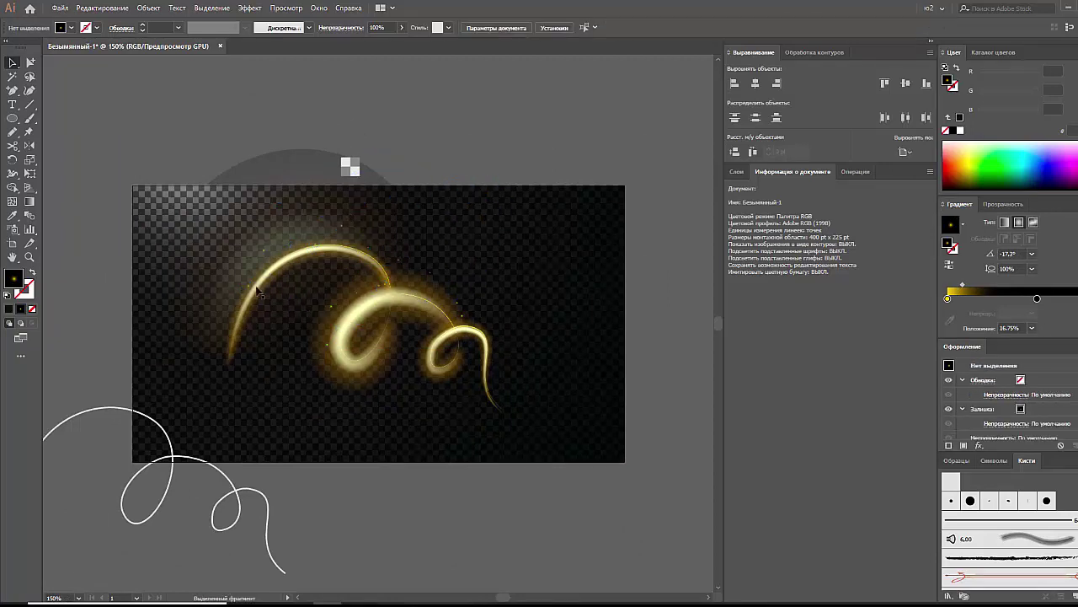
left_click(255, 290)
left_click(459, 312)
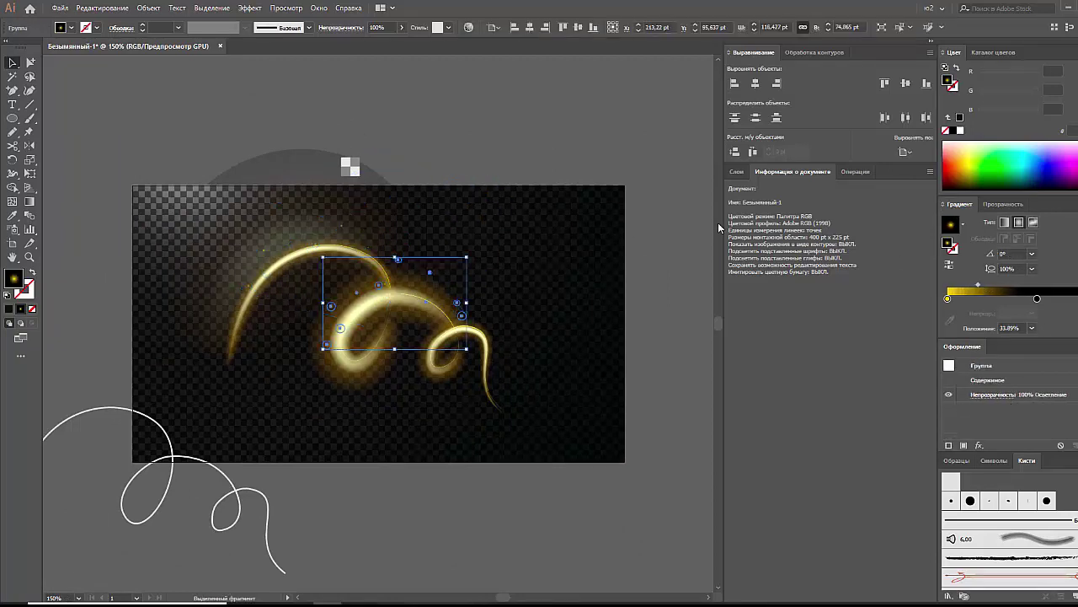
left_click(529, 355)
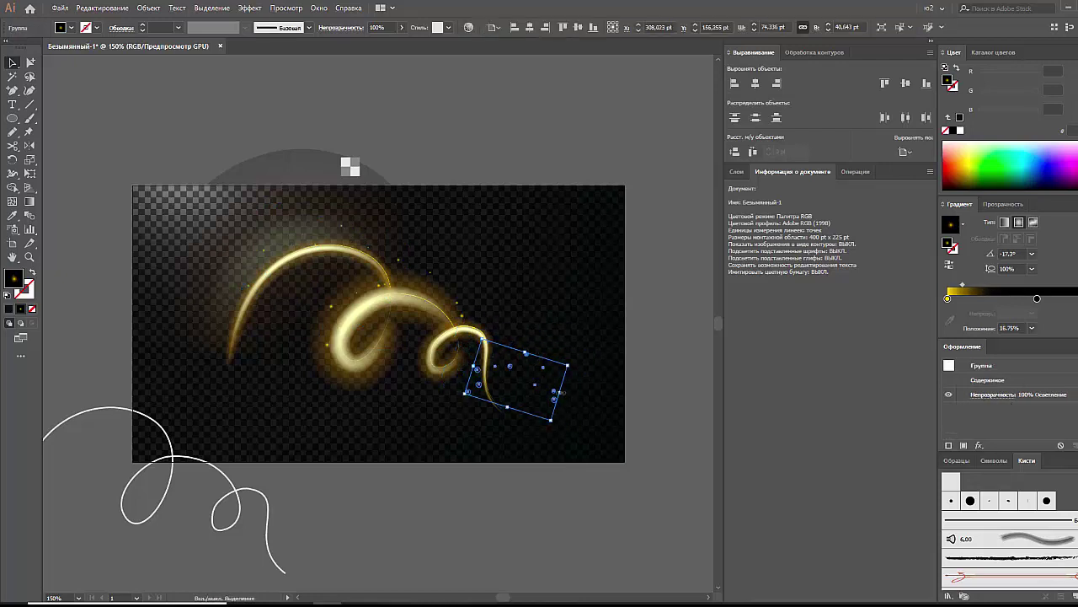
left_click(540, 447)
Arrange the sparkle clusters at the lower right and along the left arc
left_click_drag(513, 473, 593, 504)
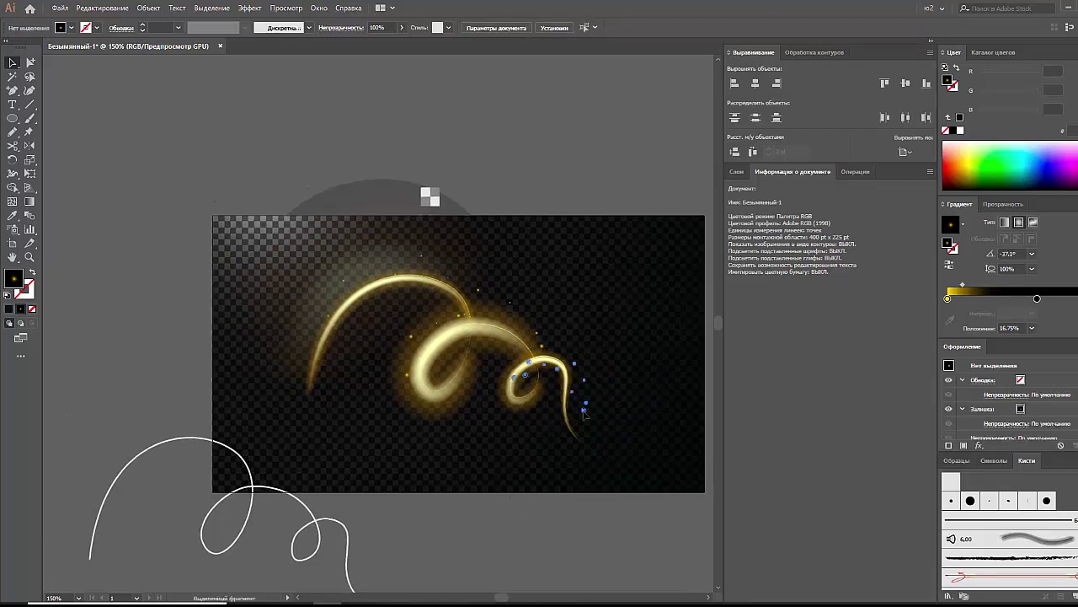
left_click(572, 379)
left_click(471, 514)
left_click(360, 301)
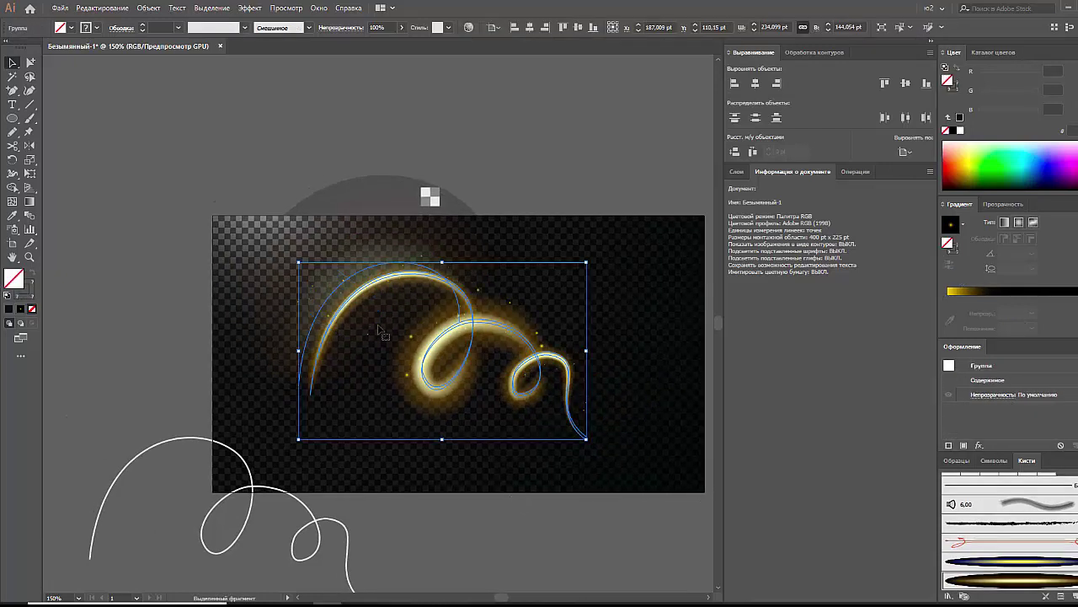
left_click(537, 208)
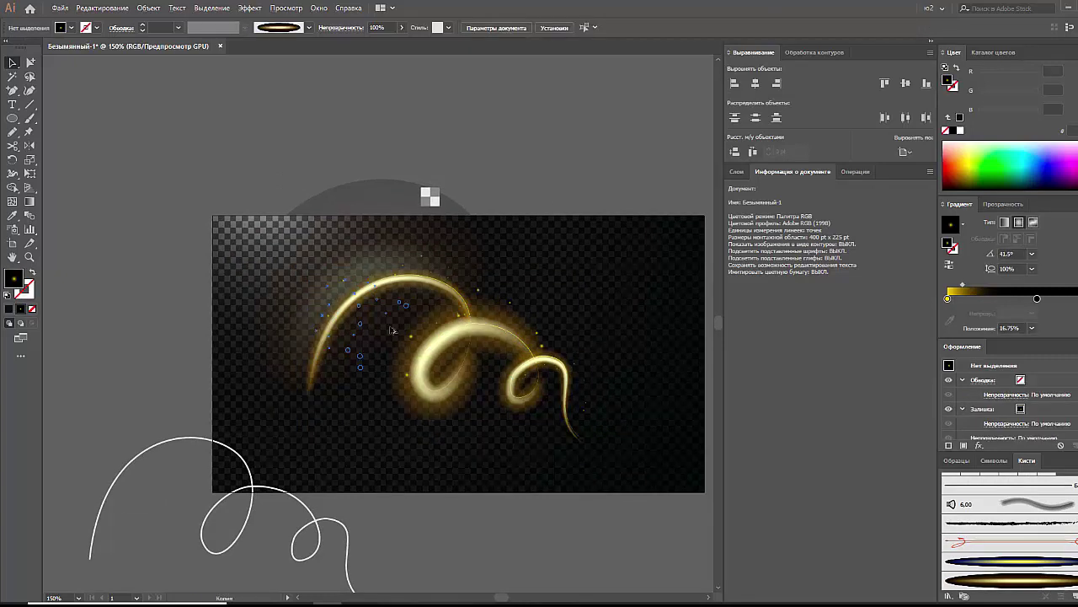
left_click(401, 416)
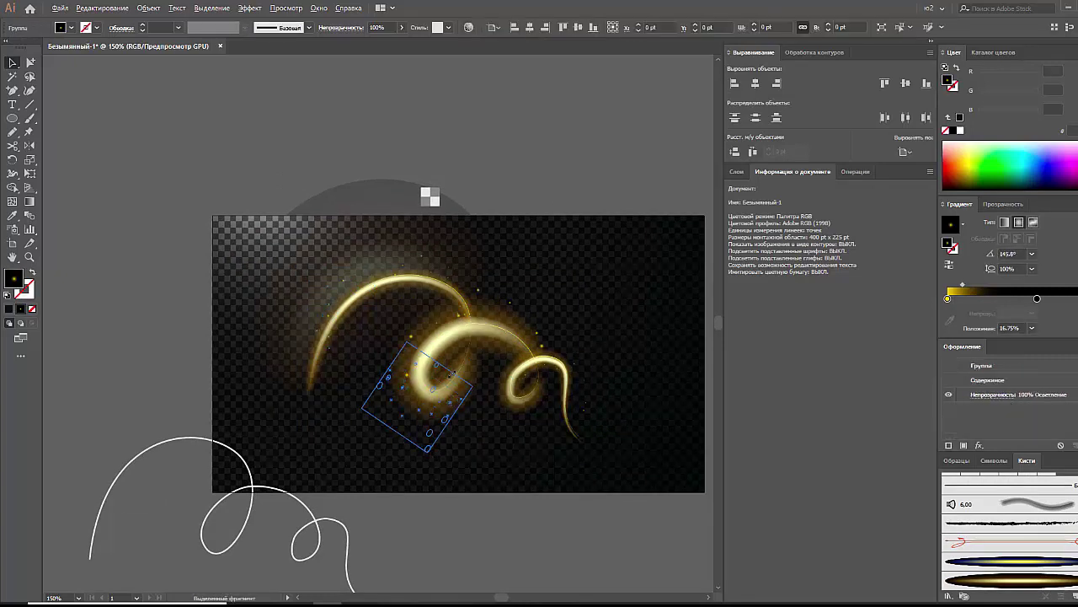
left_click(405, 421)
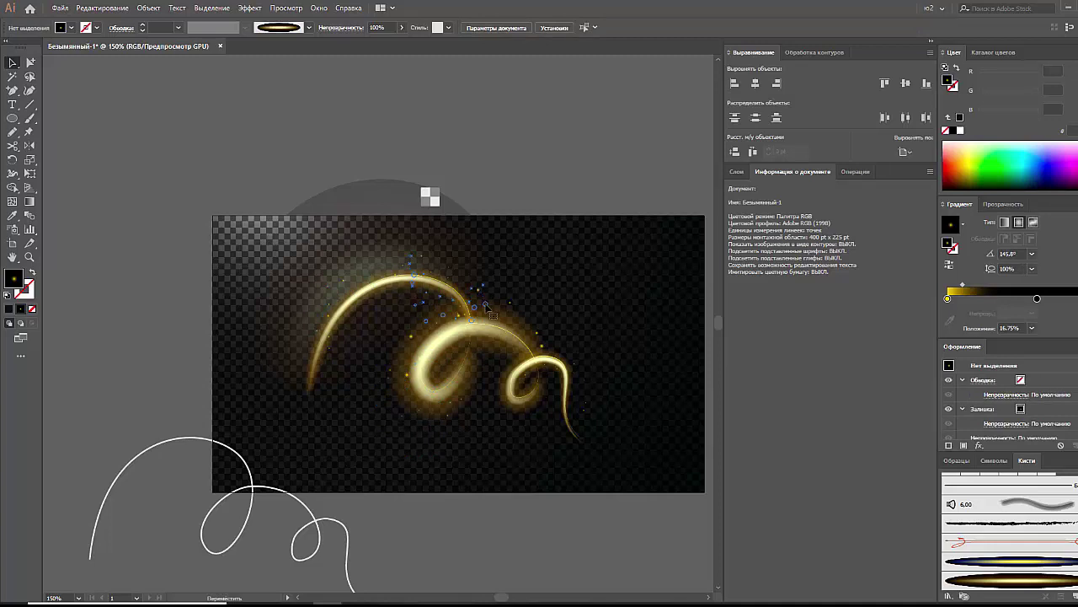
left_click_drag(615, 249, 581, 264)
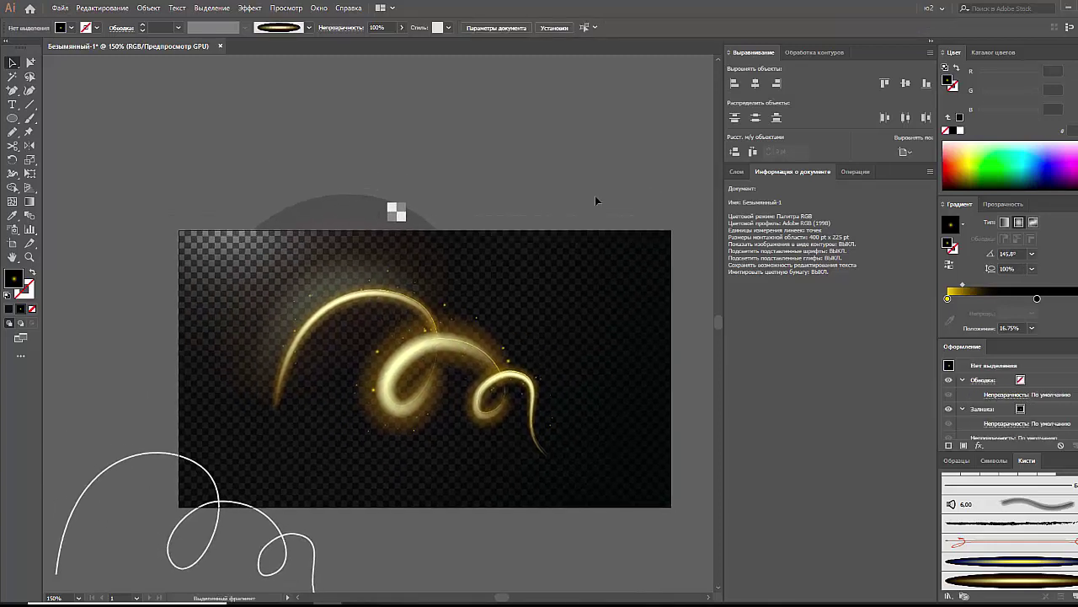
scroll(594, 200, "down", 2)
Delete the white guide swirl below the artboard and attempt the Free Stock Master script
left_click(269, 522)
key("Delete")
left_click(60, 8)
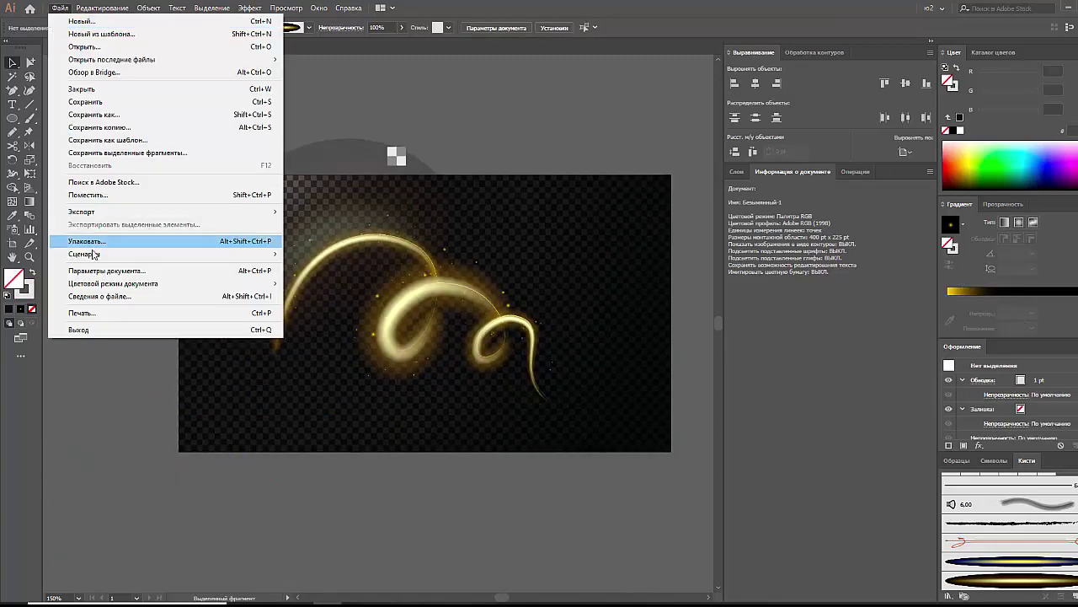
left_click(337, 250)
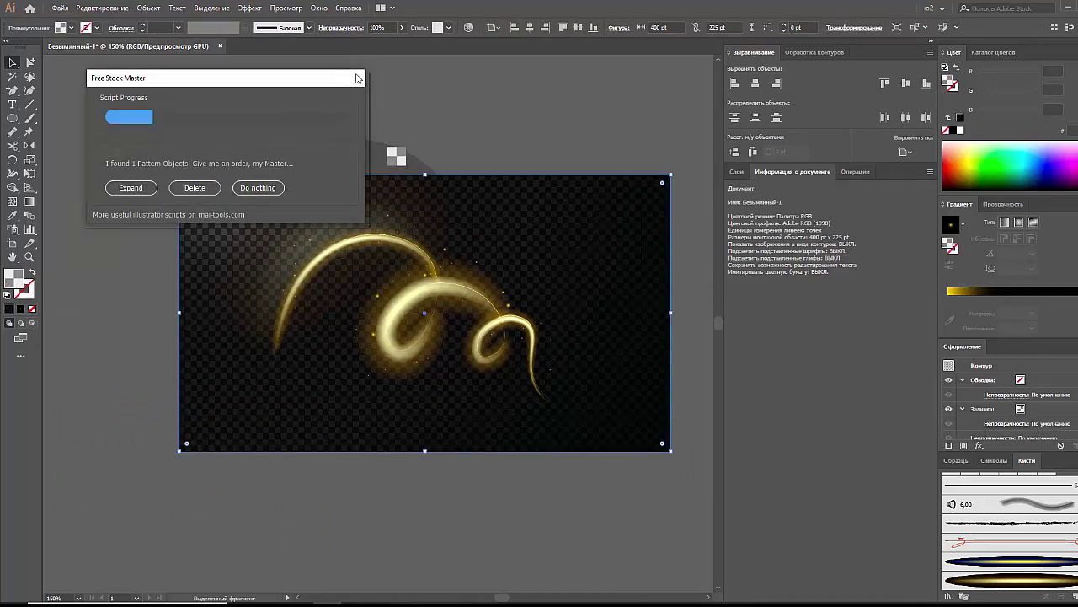
left_click(356, 78)
left_click(630, 291)
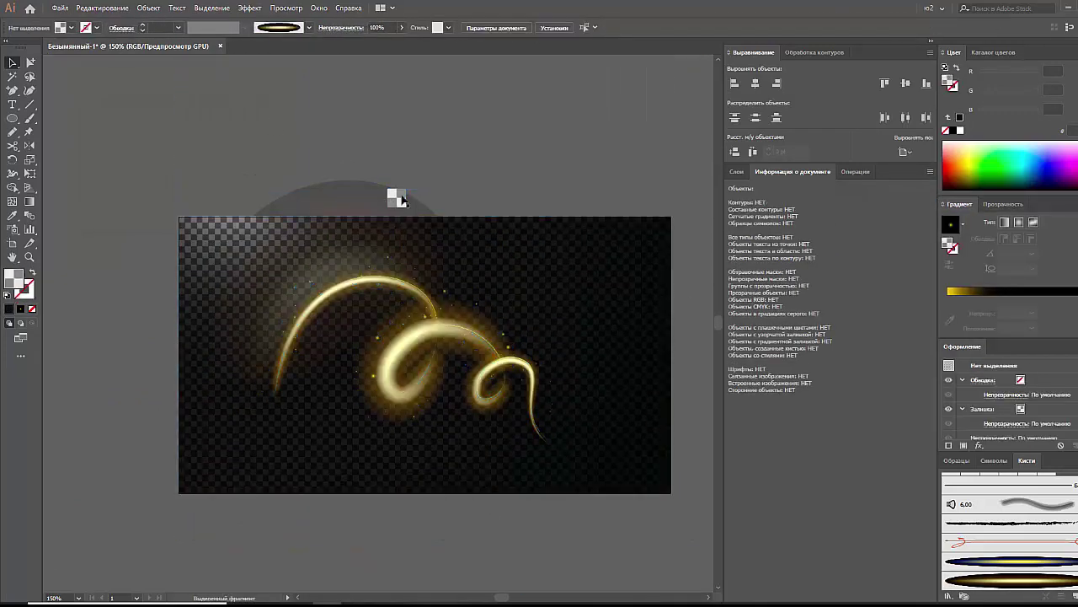
Select all artwork and run FreeStockMaster_v10, answering its prompts until completion
key("ctrl+a")
left_click(60, 8)
mouse_move(84, 253)
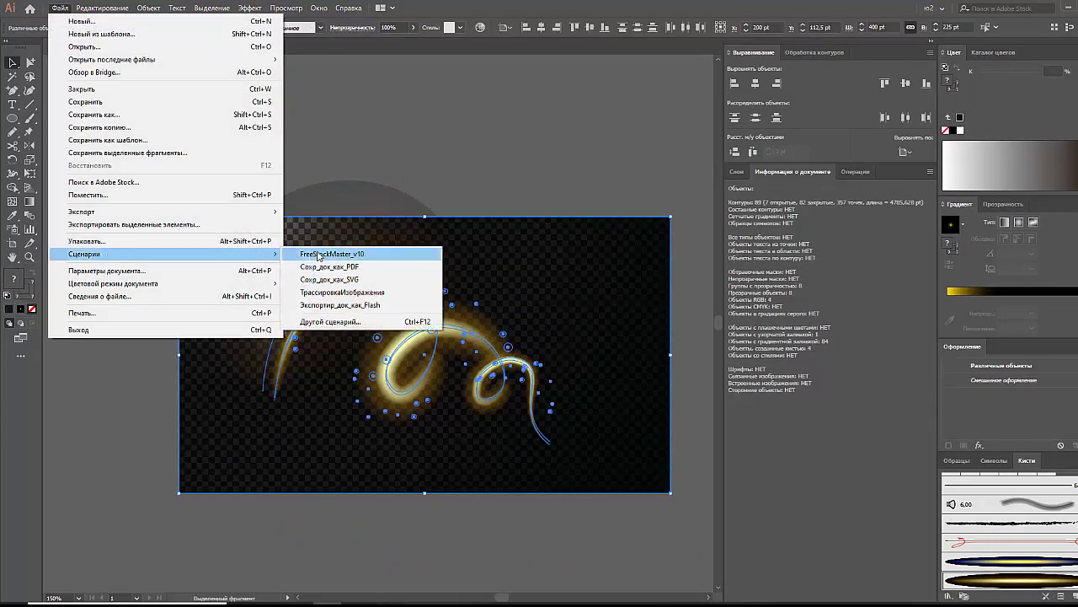
left_click(318, 255)
left_click(224, 186)
left_click(259, 187)
left_click(536, 370)
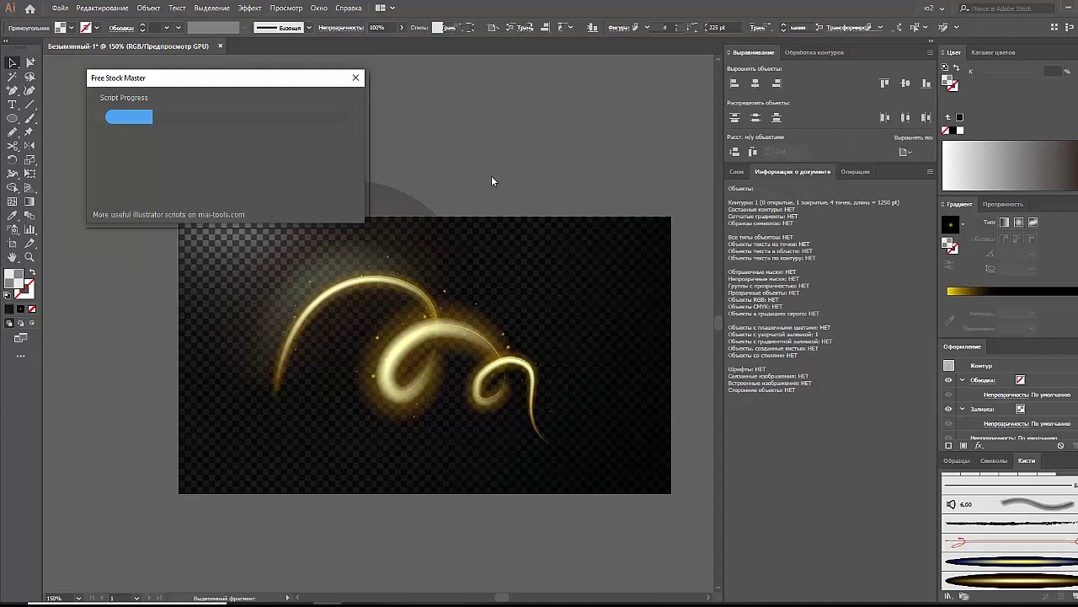
left_click(538, 348)
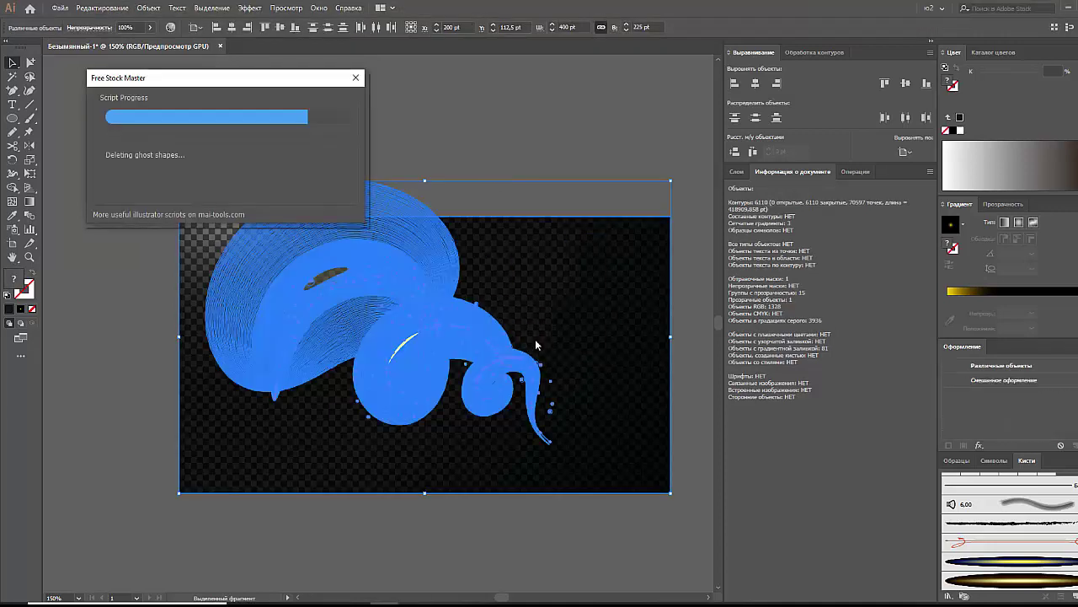
left_click(192, 187)
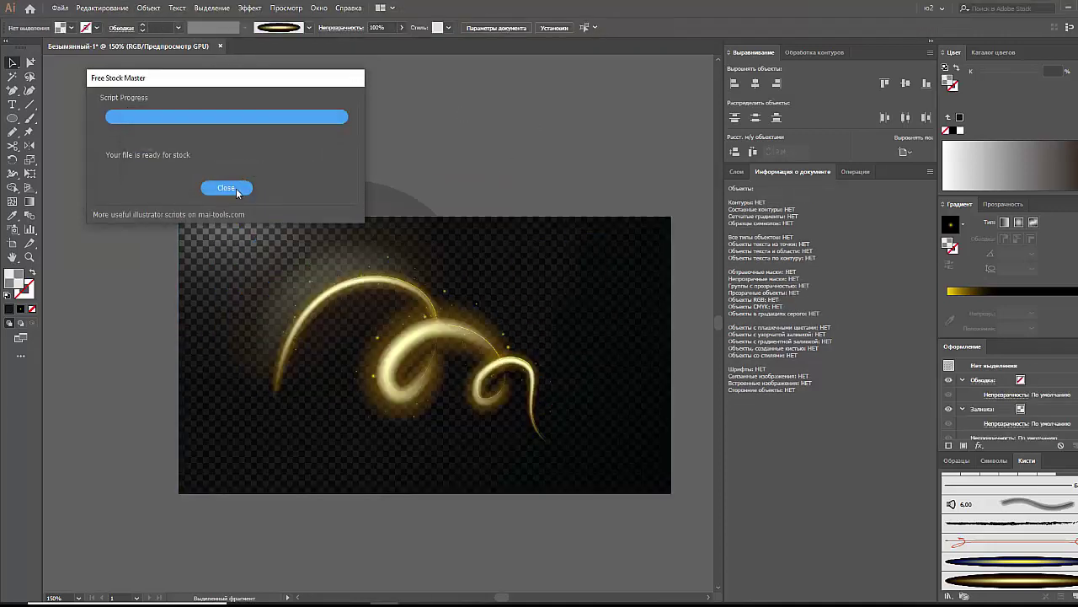
left_click(224, 186)
Deselect the artwork and start an exact-size rectangle
left_click(86, 120)
left_click(12, 118)
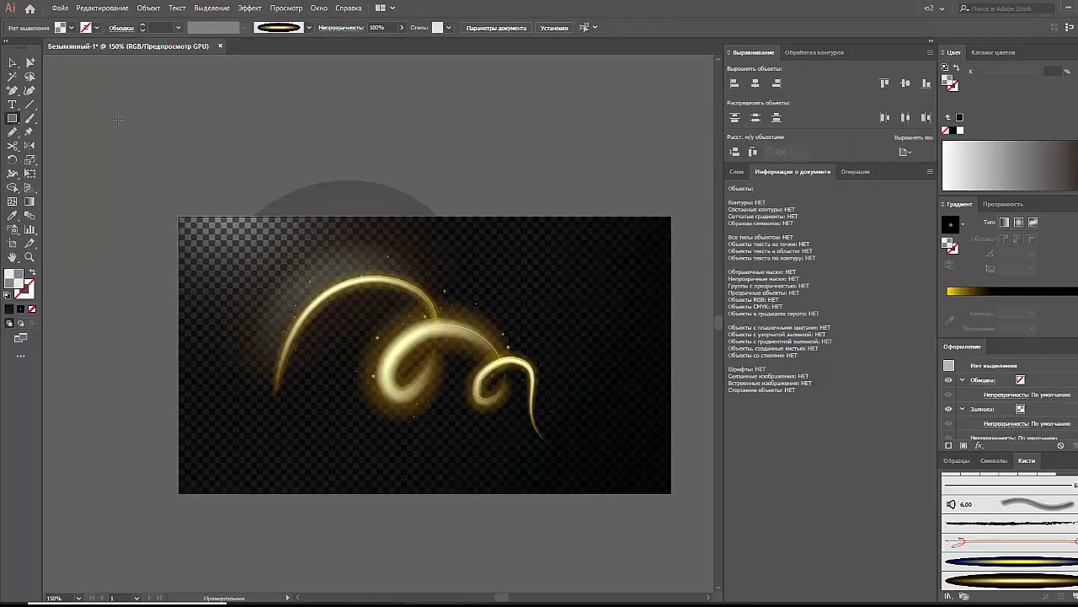
left_click(209, 129)
Create a 400×225 pt blue rectangle aligned to the artboard
key("Return")
left_click(566, 29)
left_click(956, 460)
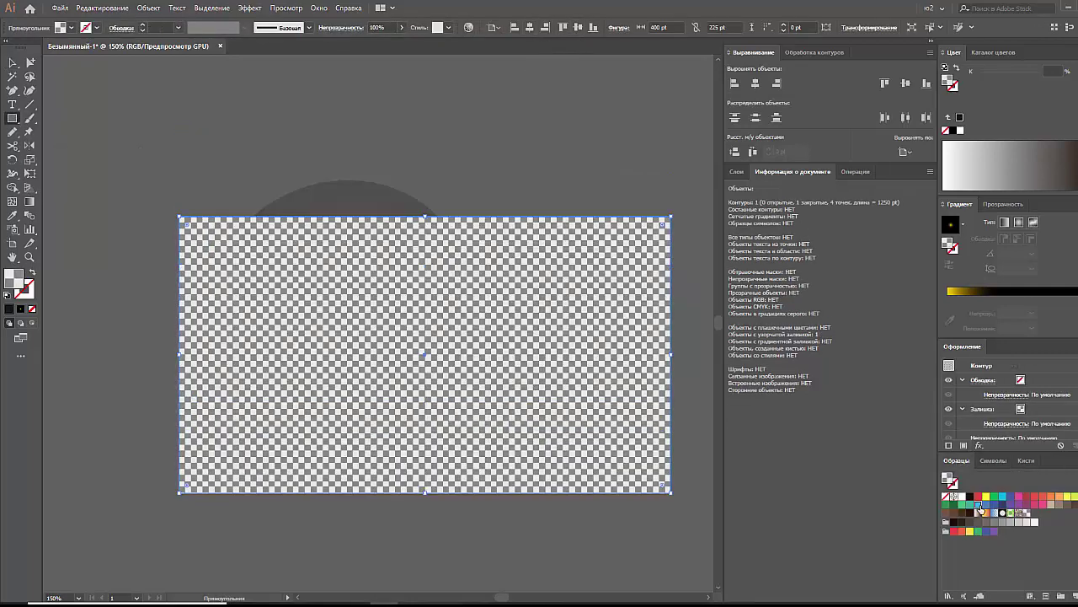
left_click(978, 504)
Clip all the artwork to the rectangle with Make Clipping Mask
key("v")
key("ctrl+a")
right_click(488, 408)
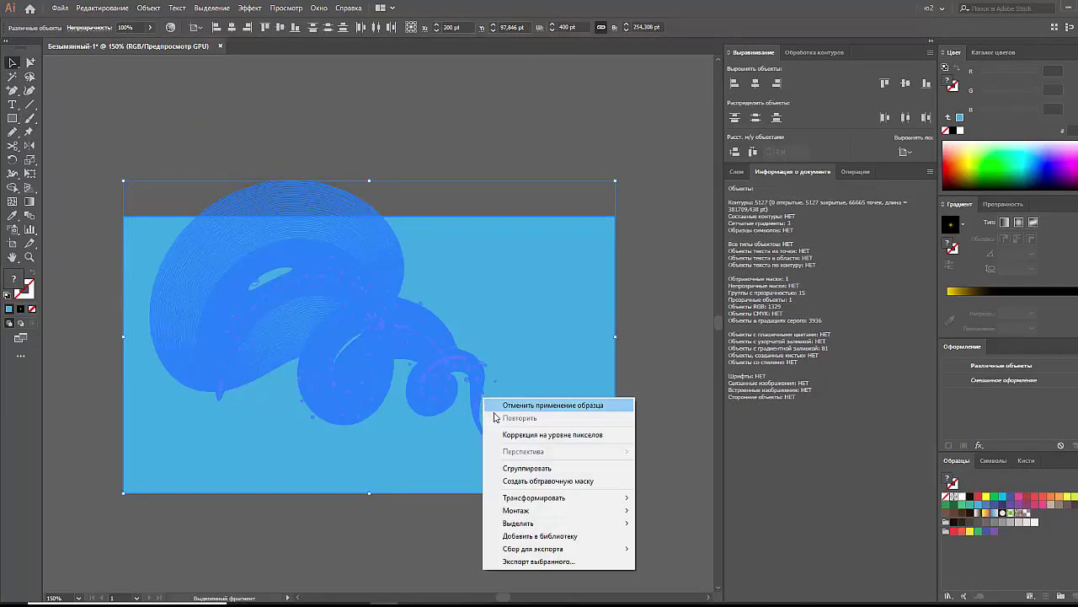
left_click(510, 405)
left_click(379, 163)
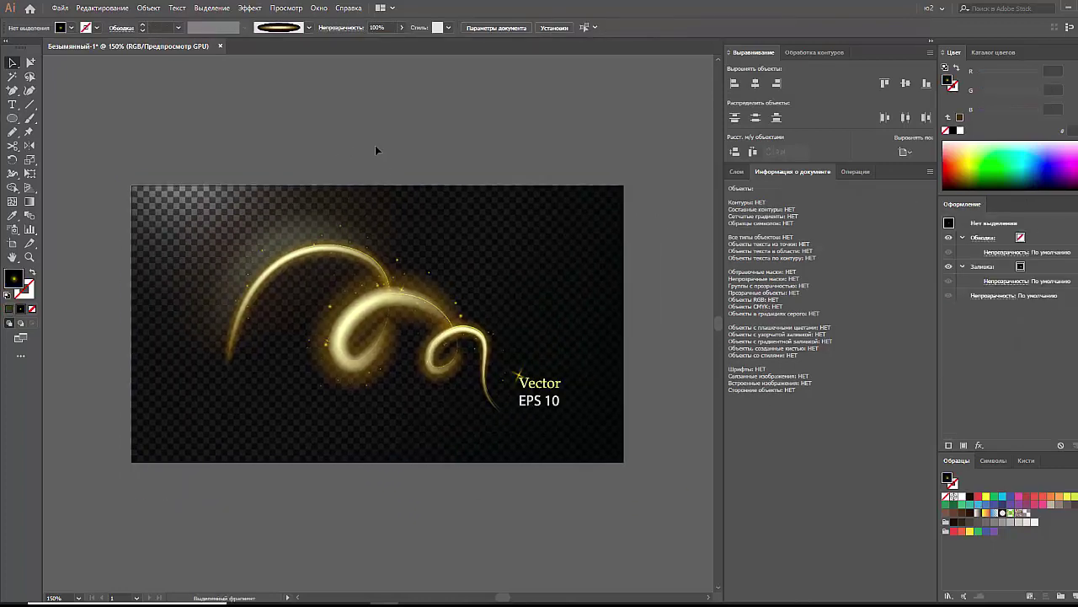